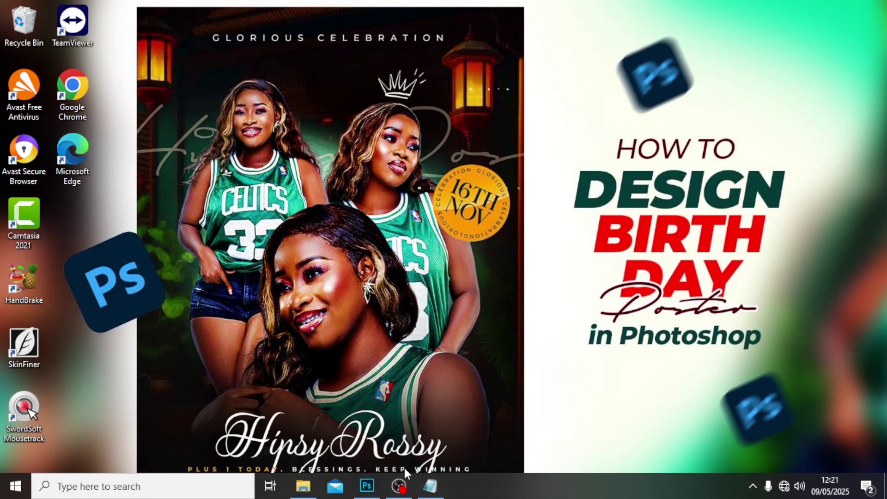
- Switch to Photoshop and create a 2000 x 2500 pixel document at 72 pixels/inch, RGB Color, 8 bit, with a white background
click(367, 486)
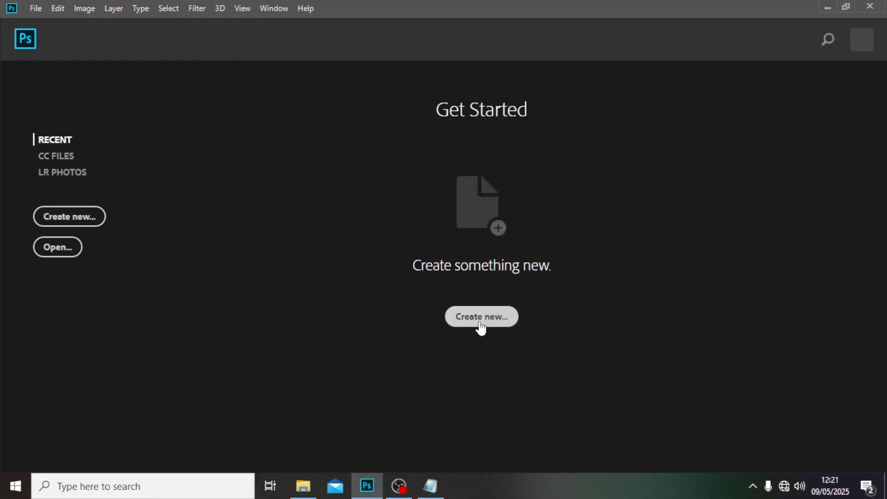
click(479, 323)
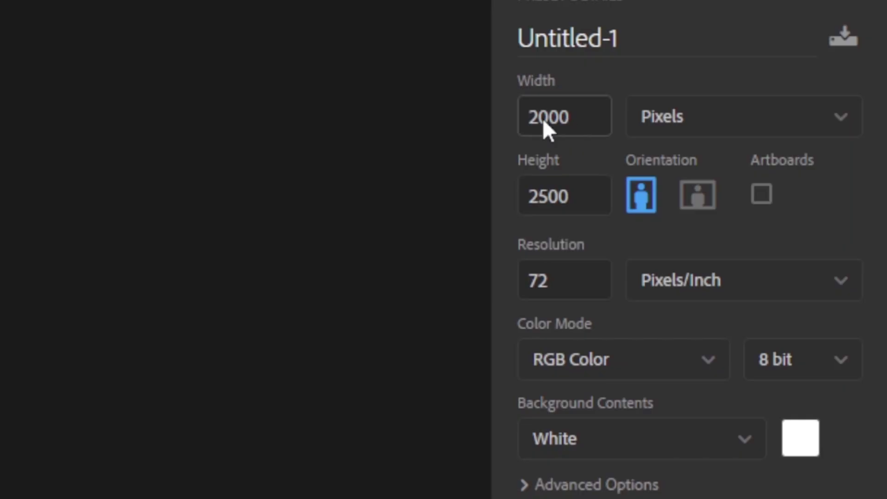
double_click(602, 185)
key(Tab)
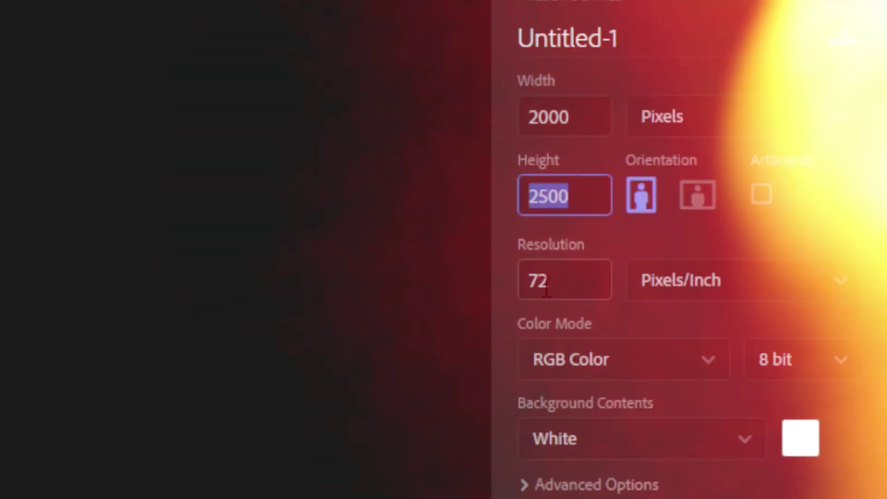
key(Tab)
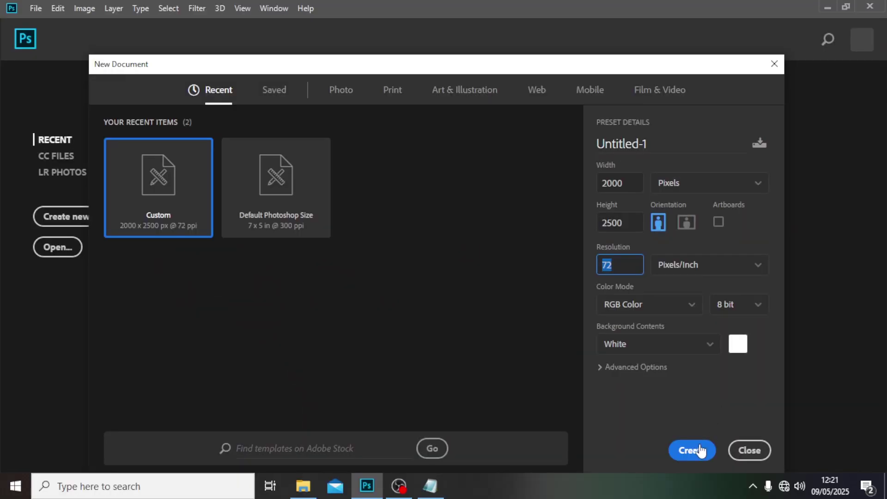
click(692, 451)
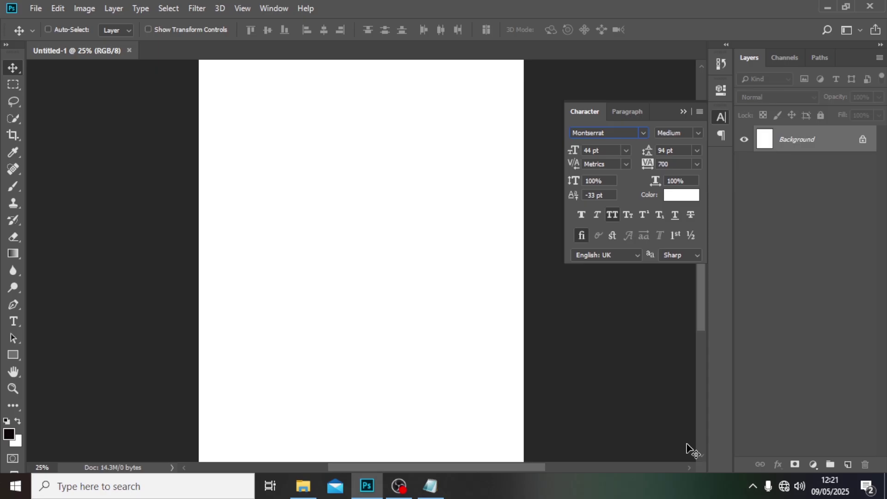
- Add a guide layout with 4 columns and 4 rows to the canvas
click(242, 8)
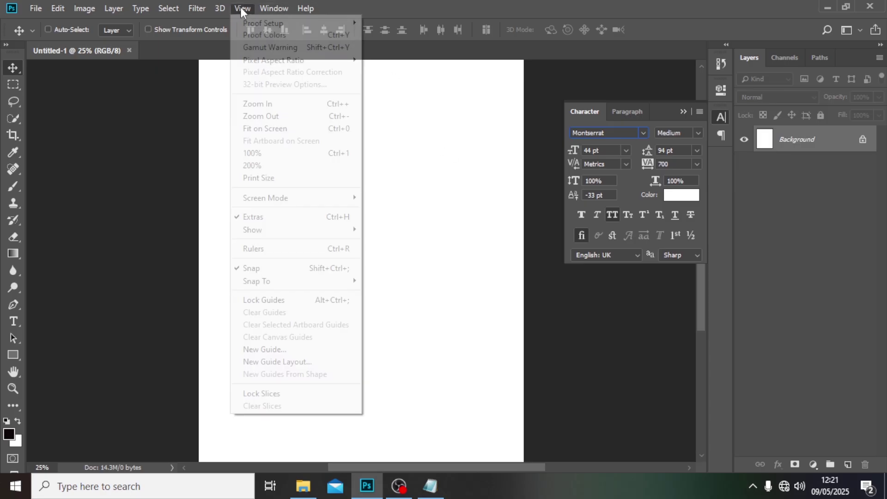
click(277, 361)
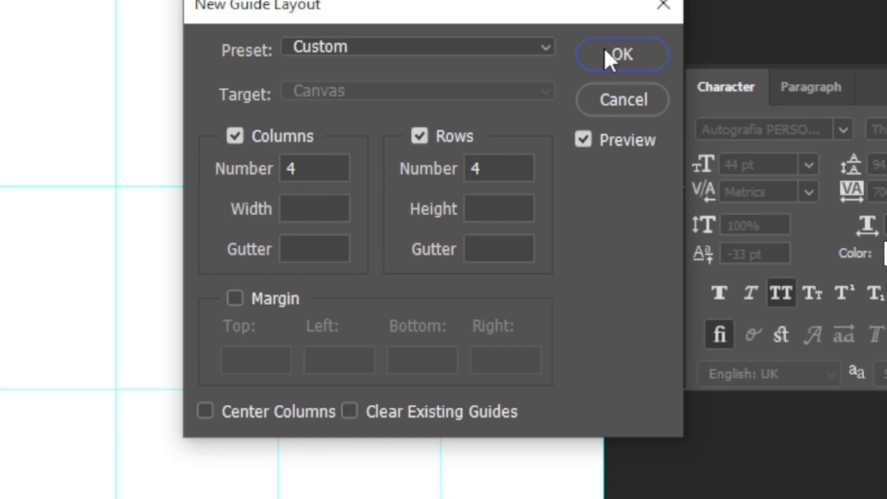
click(605, 50)
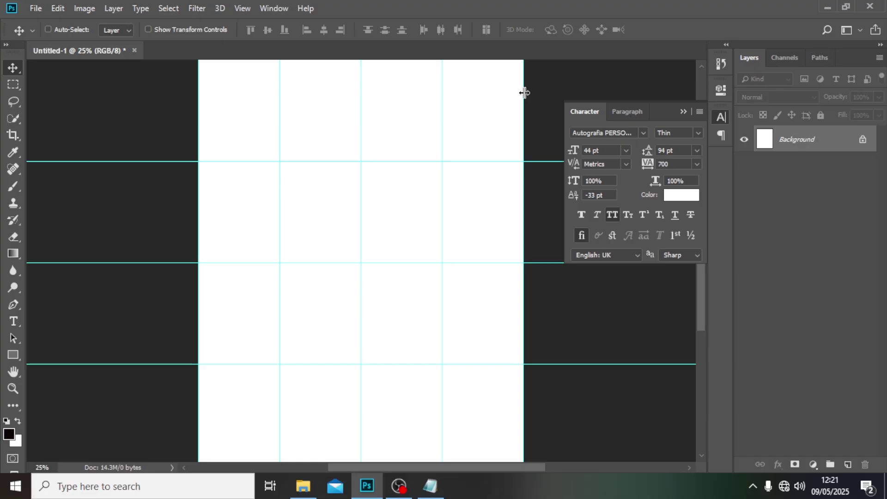
- Place the BG copy image from the FILES folder as an embedded layer
click(35, 8)
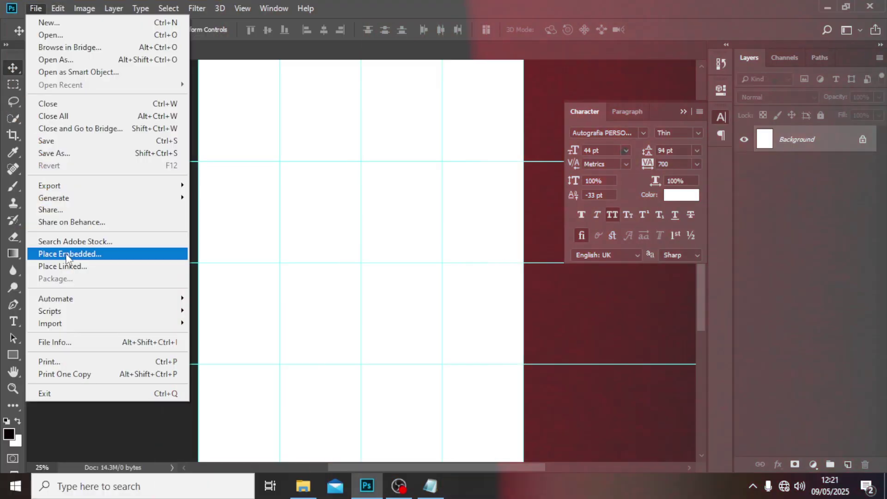
click(66, 253)
click(231, 101)
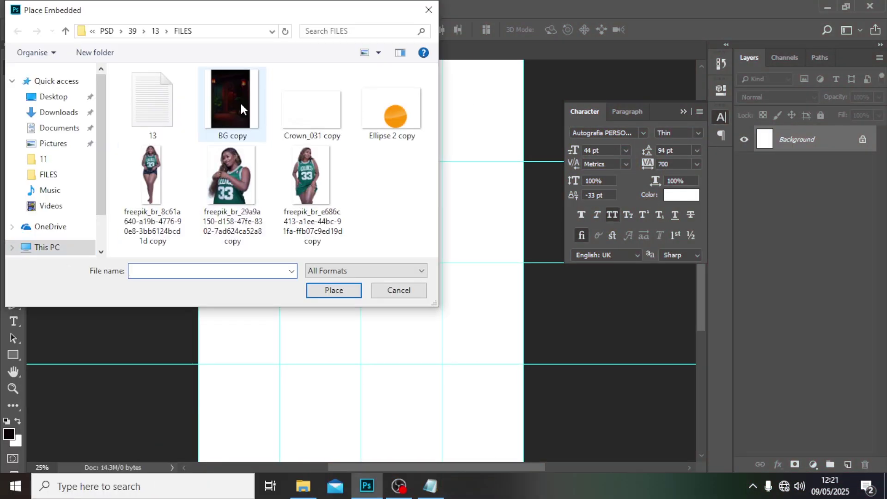
click(333, 290)
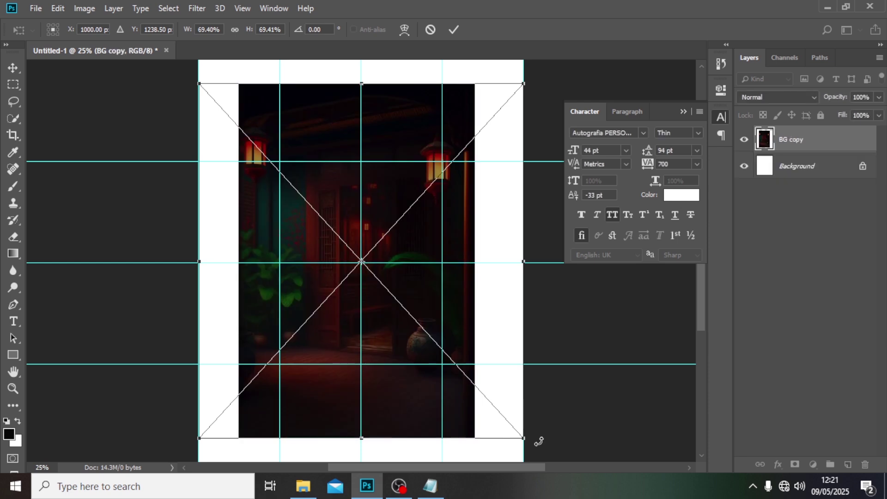
- Enlarge the placed background image to about 96% so it covers the whole canvas, and hide the guides
drag(525, 440, 594, 246)
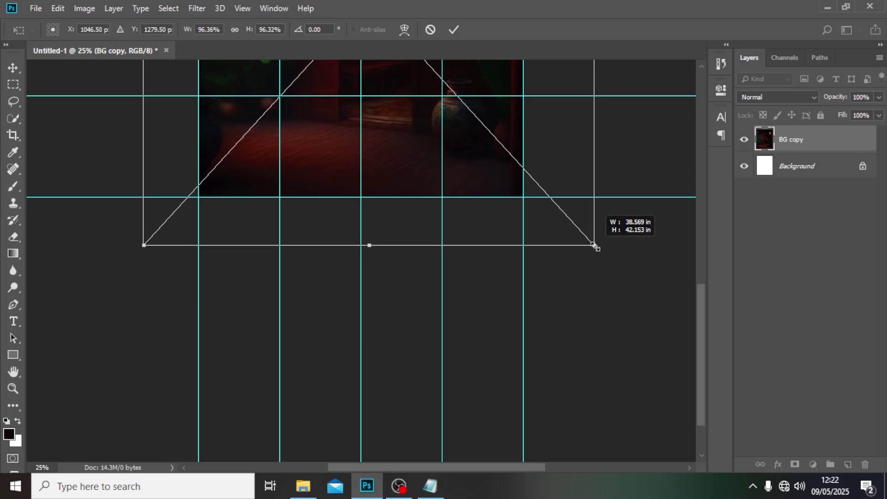
key(Return)
key(ctrl+0)
key(ctrl+semicolon)
key(ctrl+minus)
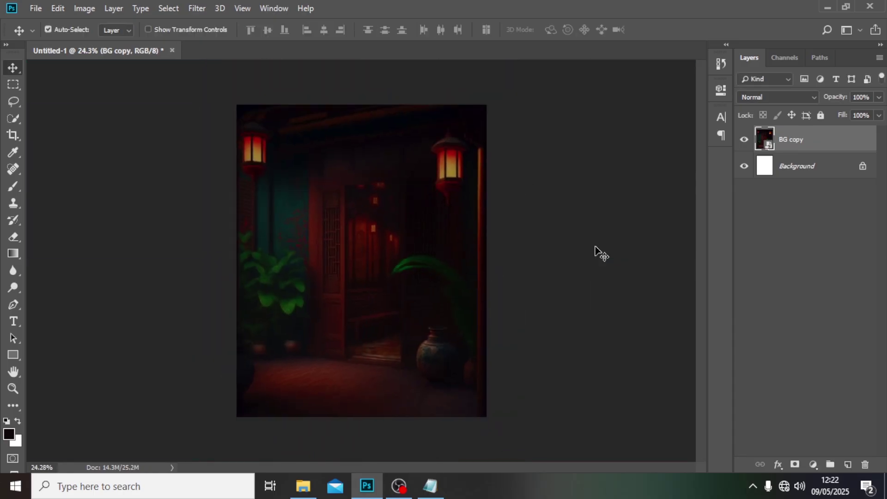
- Group the BG copy layer and name the group BG
key(ctrl+g)
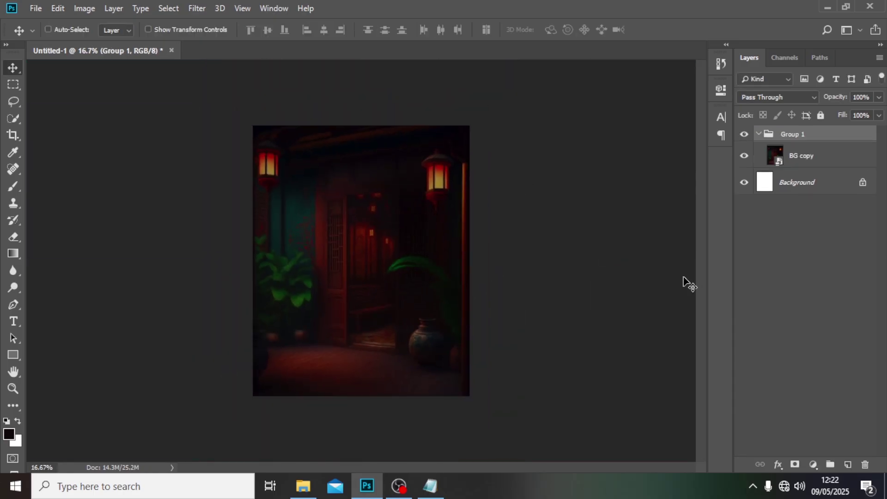
double_click(790, 135)
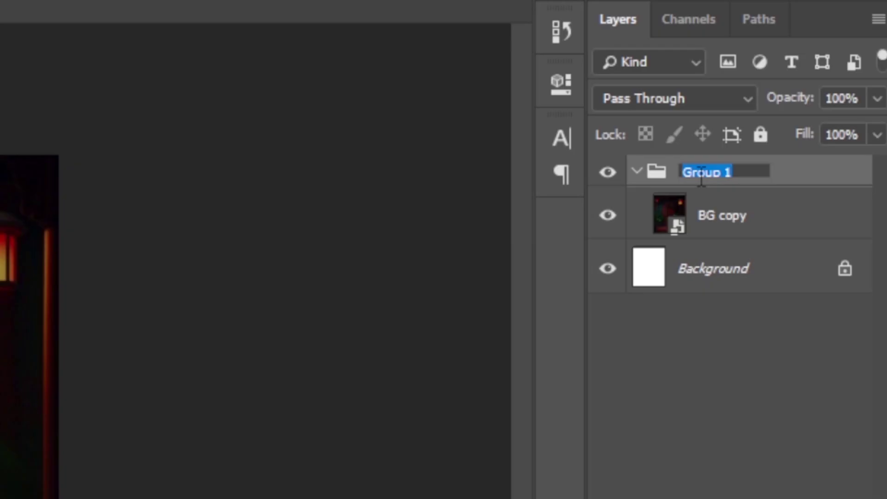
text(BG)
key(Return)
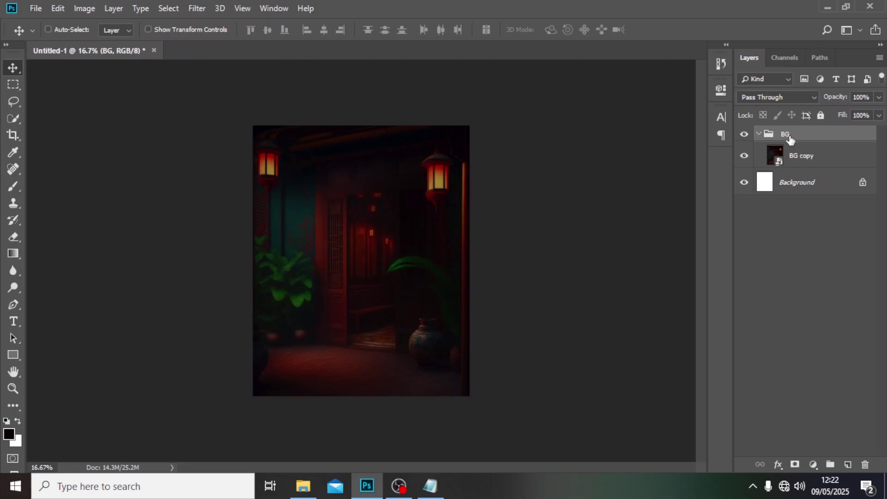
- Add a text layer inside the BG group with the celebrant's name copied from the first line of the 13 text file
key(t)
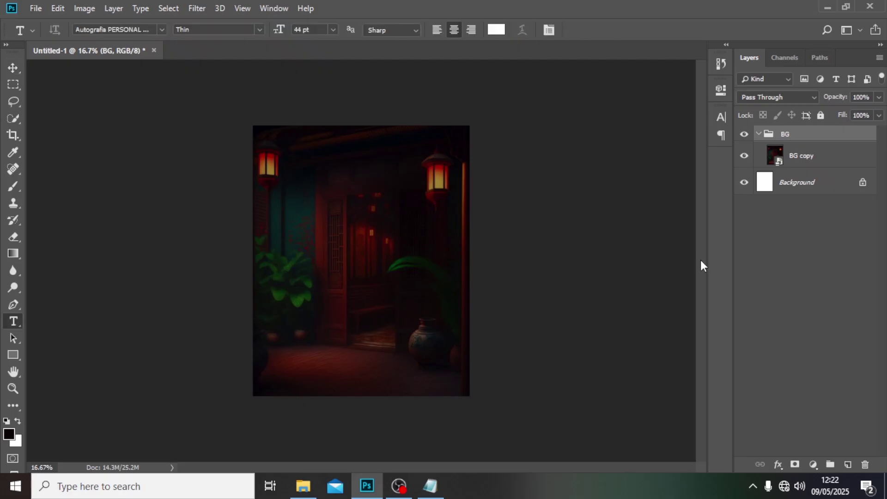
click(316, 245)
click(429, 485)
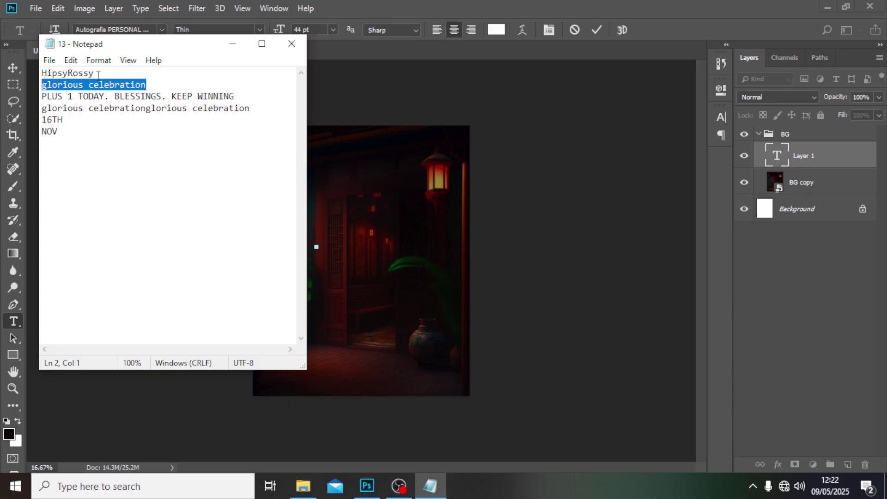
drag(98, 74, 21, 68)
click(467, 5)
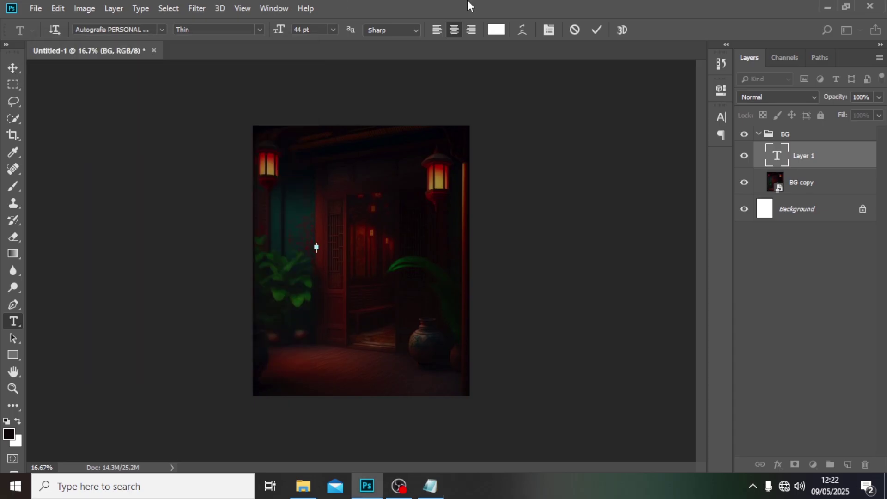
key(ctrl+v)
click(813, 158)
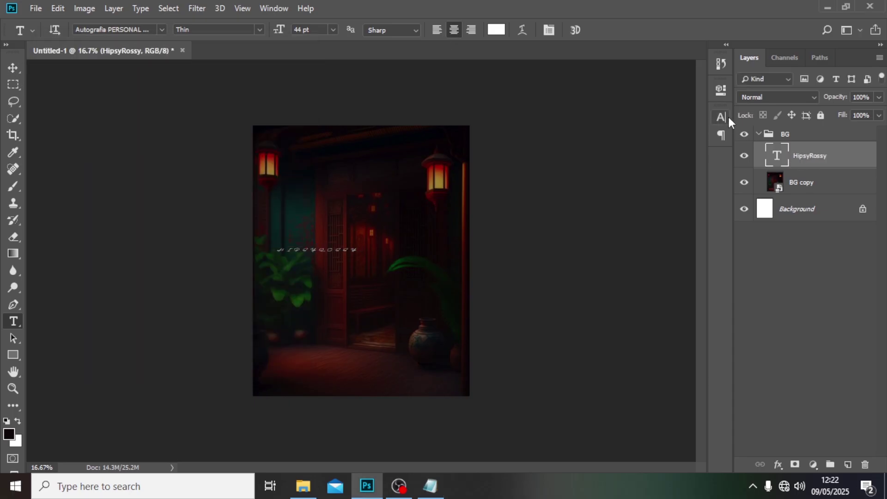
- Set the name text in Autografia PERSONAL USE ONLY Thin at 540 pt
click(720, 116)
click(631, 133)
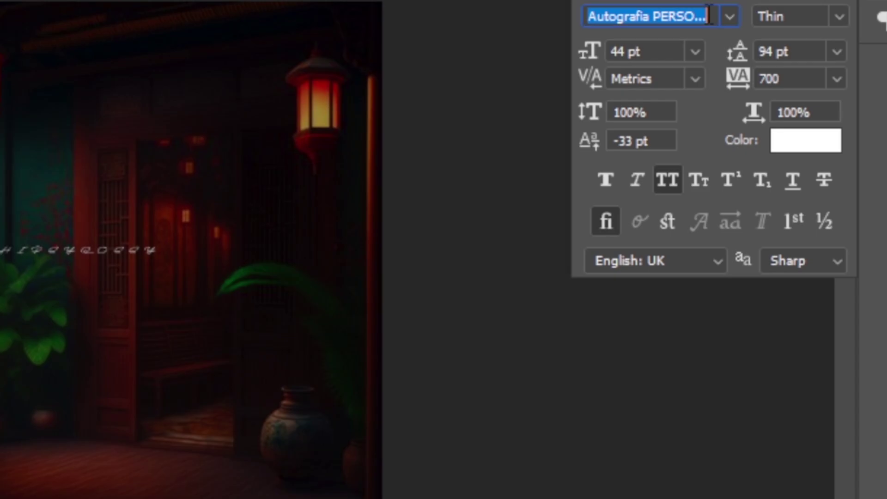
text(AUTOG)
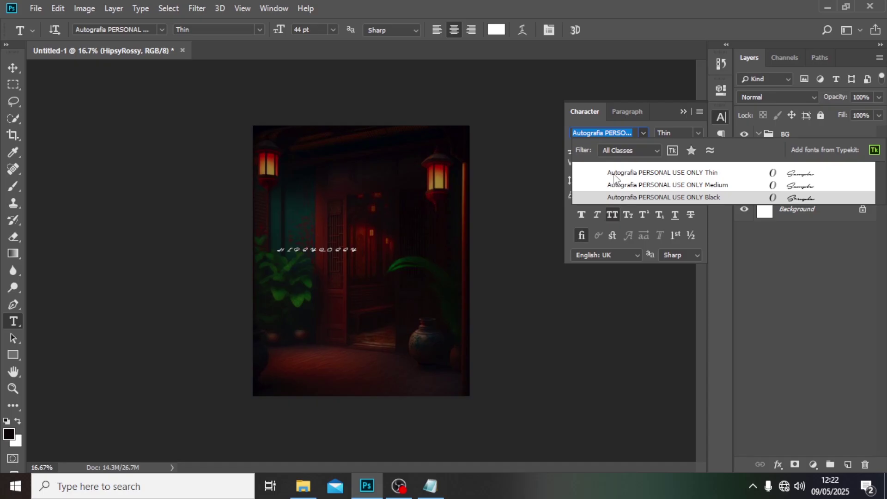
click(677, 96)
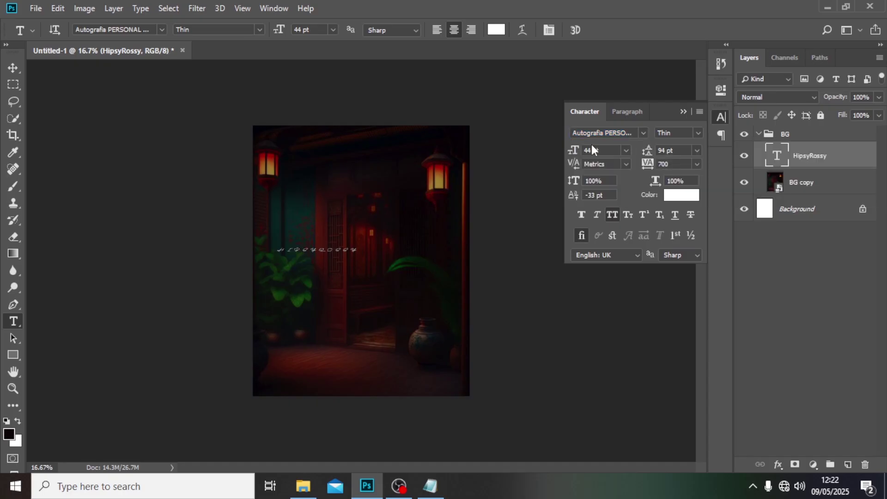
click(567, 146)
text(540)
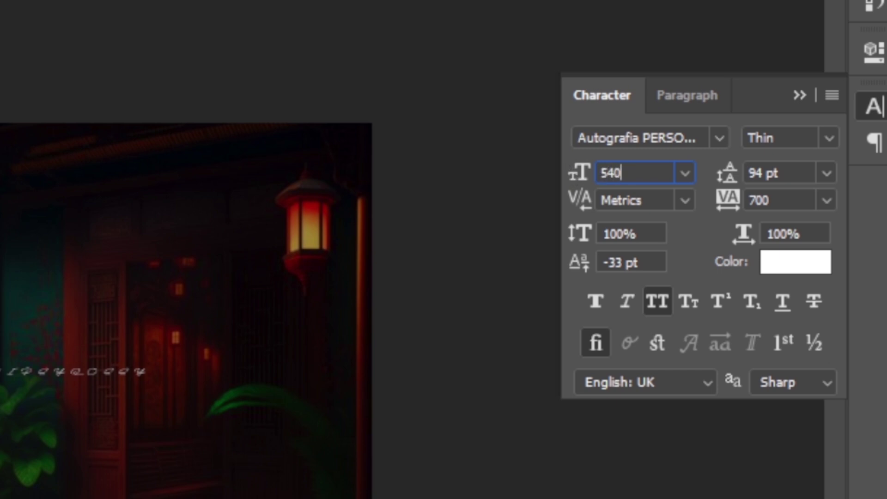
key(Return)
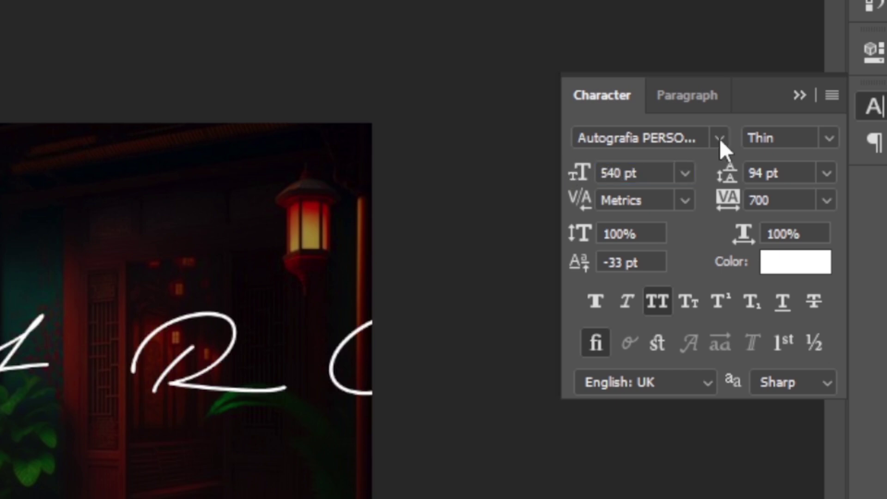
- Set the name text's tracking to 0 and turn off All Caps
click(807, 198)
text(0)
key(Return)
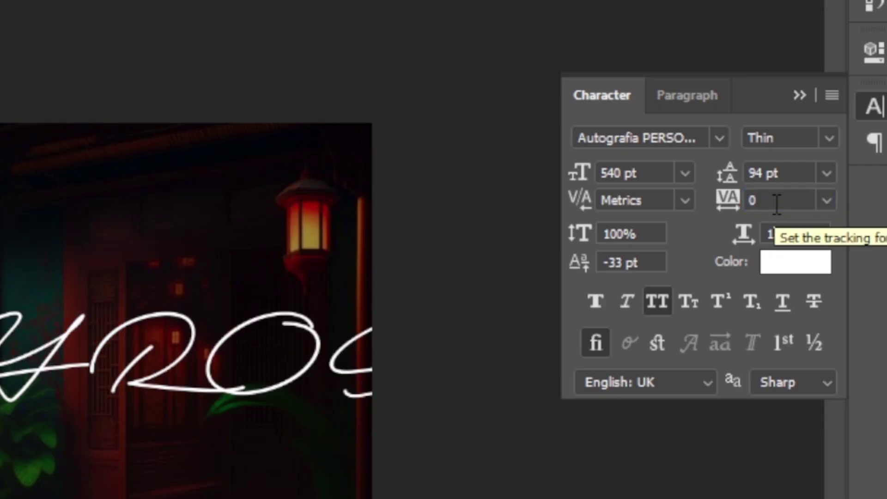
click(661, 299)
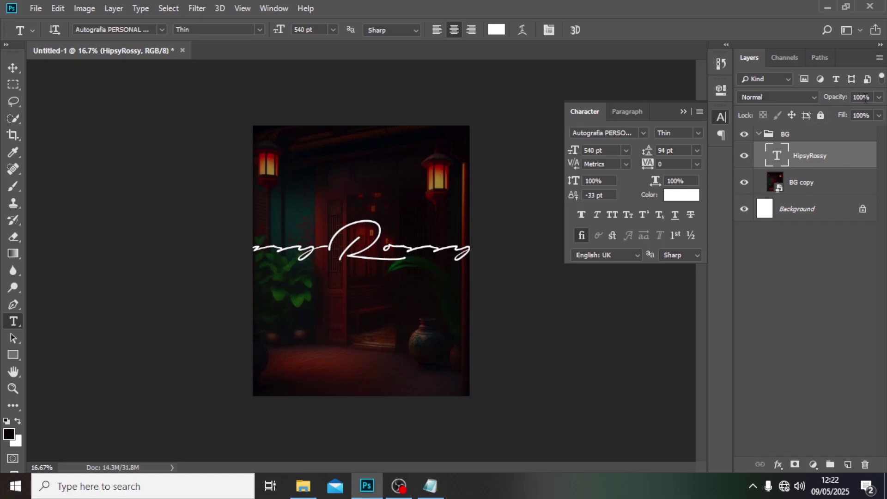
- Set the name text layer's opacity to 20% and move the text up and right, just below the lanterns
click(870, 96)
text(20)
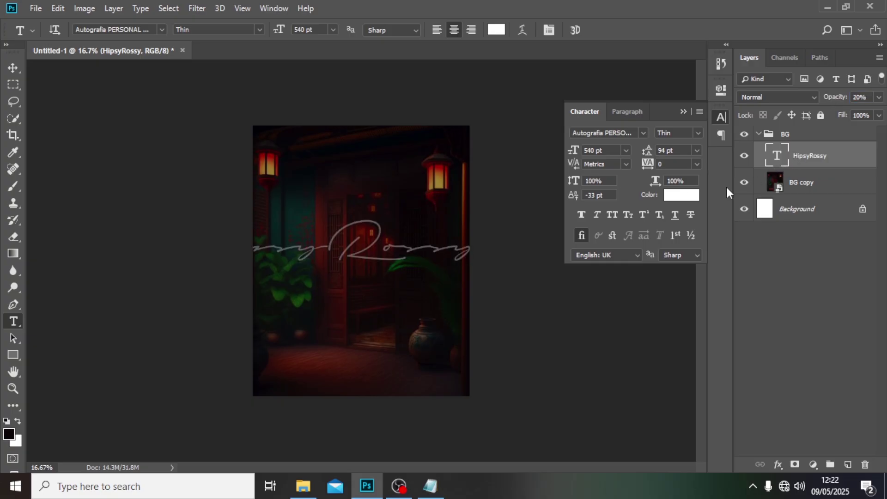
click(13, 68)
drag(346, 271, 408, 245)
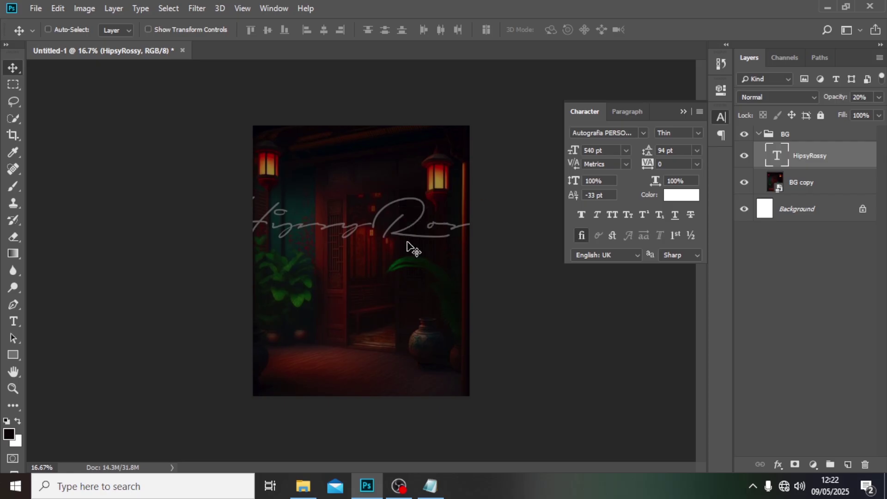
- Collapse the BG group and embed the freepik_br_29a9a150 portrait above it, positioned in the lower half of the canvas
click(759, 134)
click(800, 136)
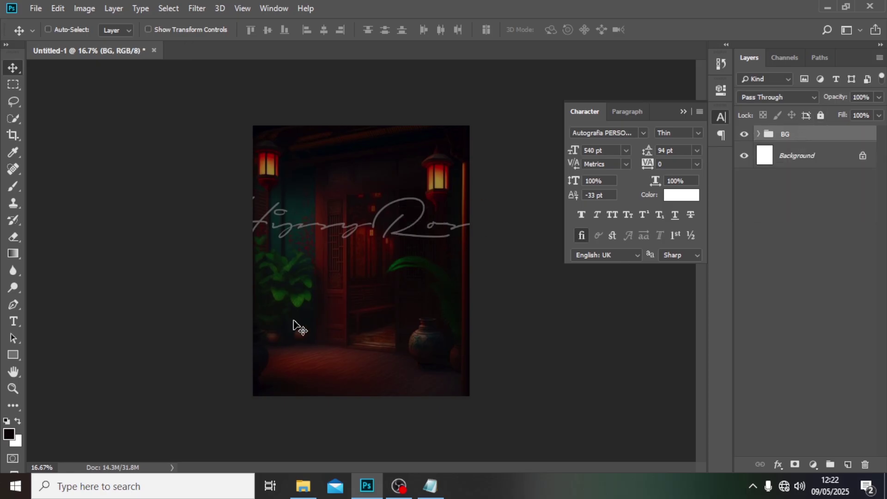
click(35, 8)
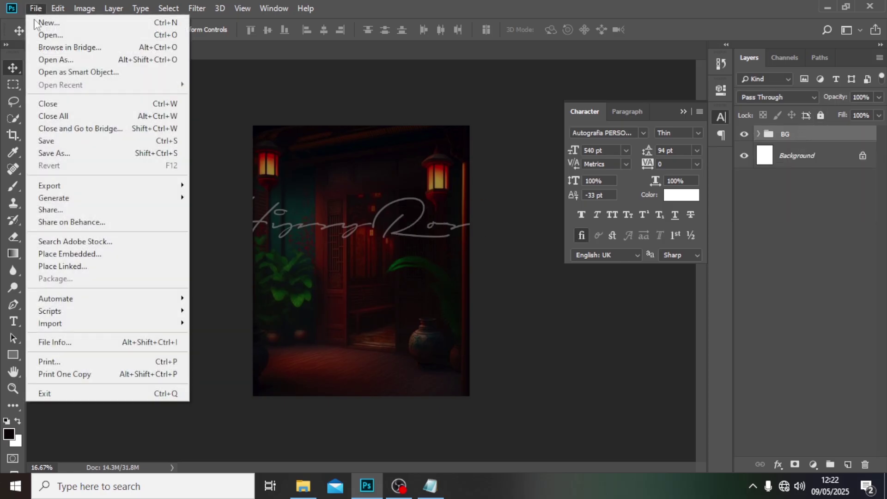
click(70, 254)
click(225, 178)
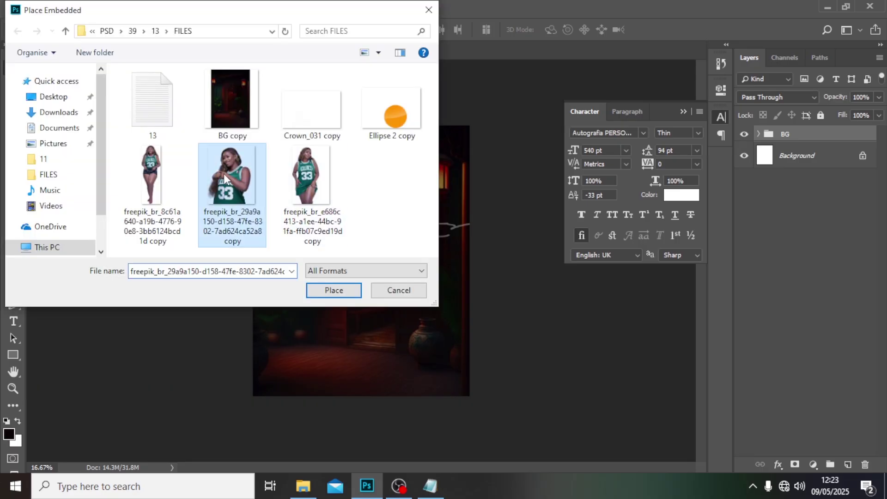
click(334, 289)
drag(391, 178, 392, 268)
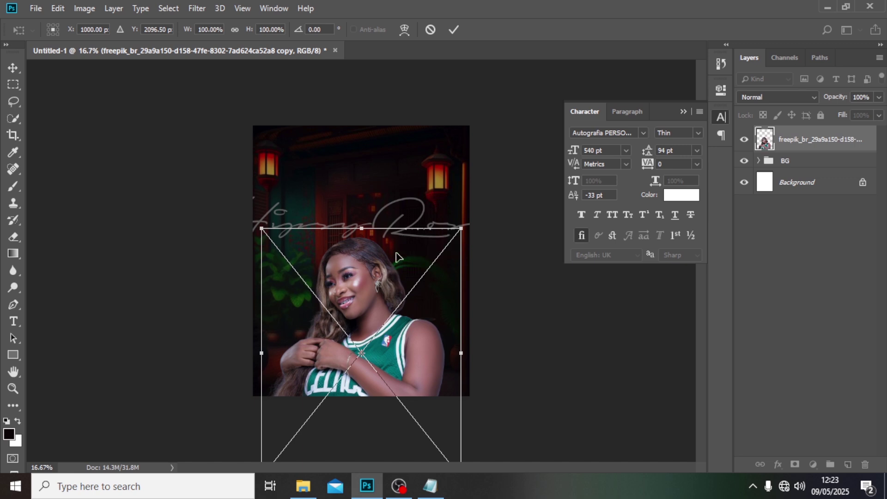
key(Return)
- With the guides shown, embed the freepik_br_e686c413 portrait below the first portrait's layer and offset it up and right behind that figure
key(ctrl)
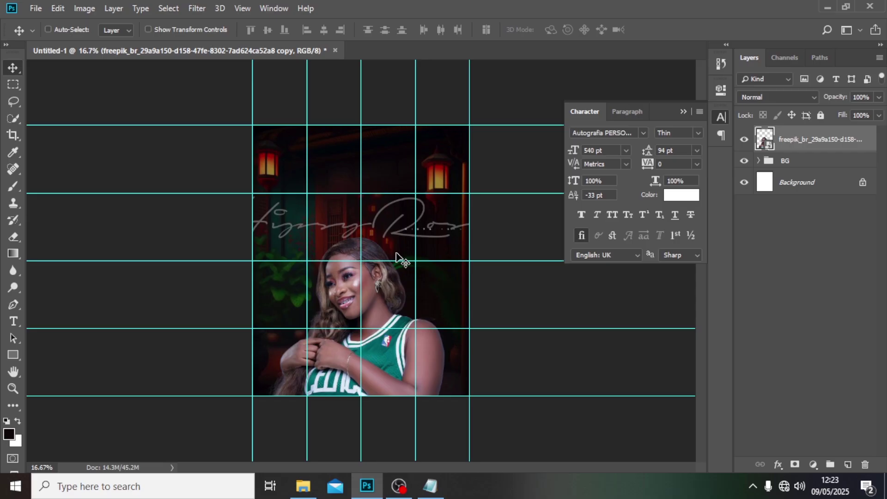
click(35, 8)
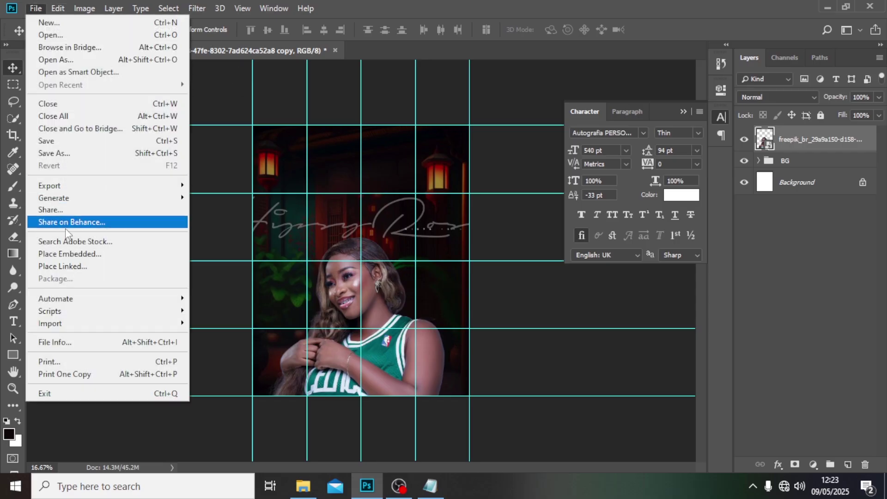
click(72, 253)
click(314, 189)
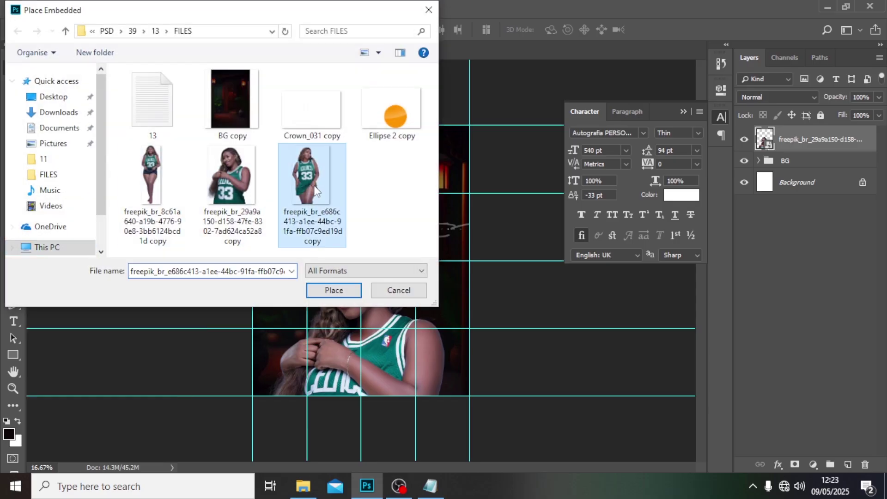
click(334, 290)
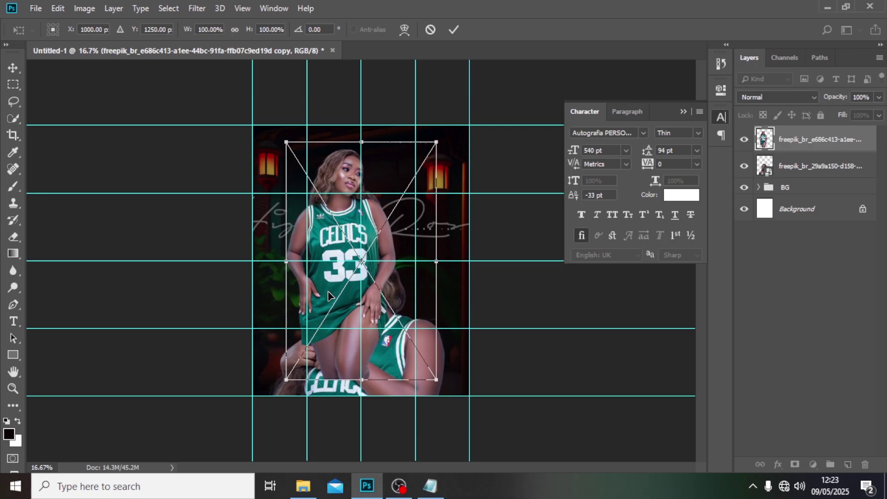
key(Return)
drag(781, 148, 785, 178)
drag(353, 231, 391, 242)
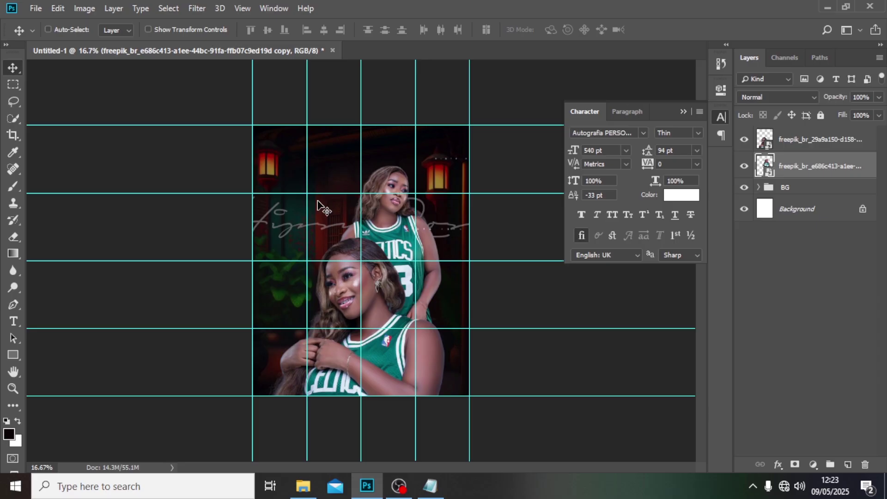
- Embed the freepik_br_8c61a640 portrait directly above the freepik_br_e686c413 layer and position it at the upper left behind the front figure
click(36, 8)
click(66, 254)
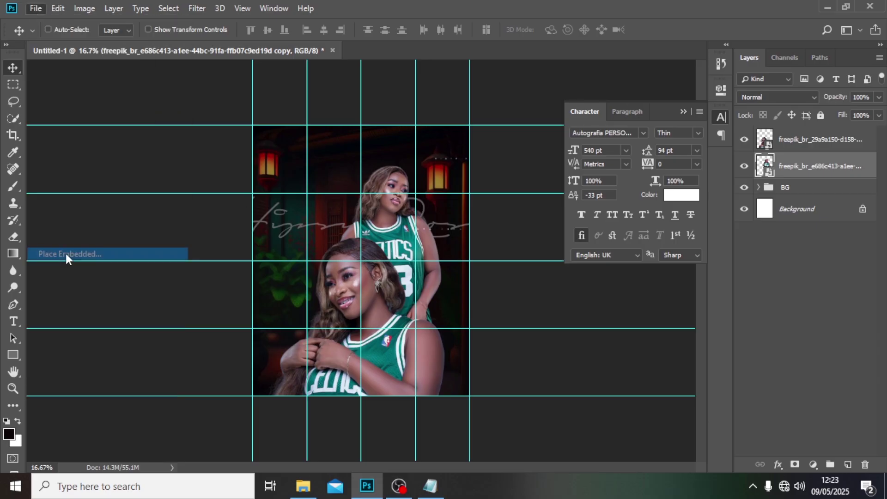
click(153, 199)
click(333, 290)
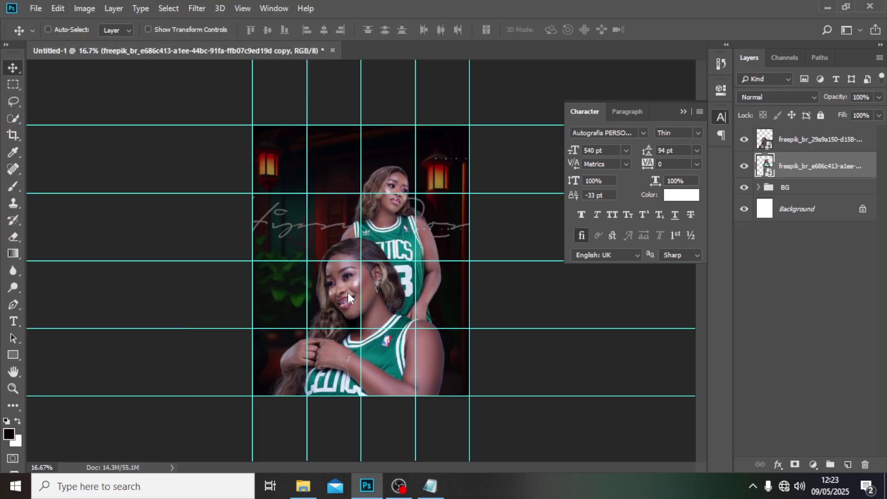
key(Return)
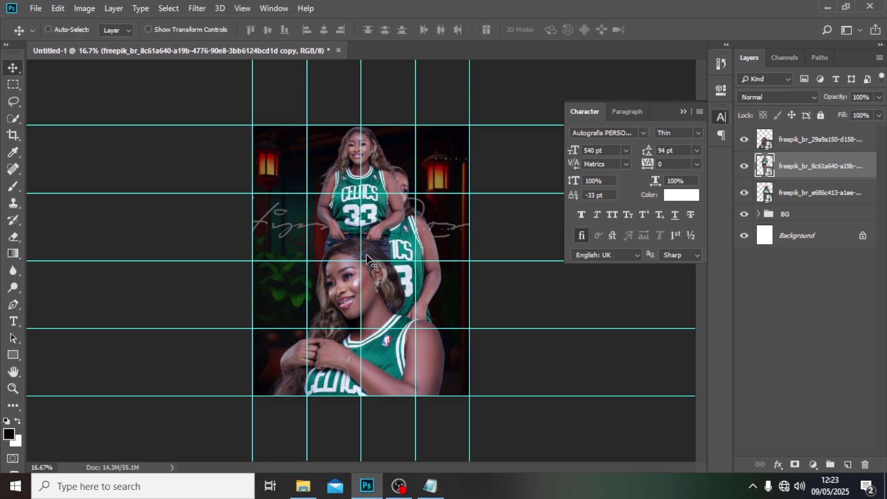
drag(370, 205, 331, 264)
key(shift+Left)
key(shift+Left)
key(shift+Left)
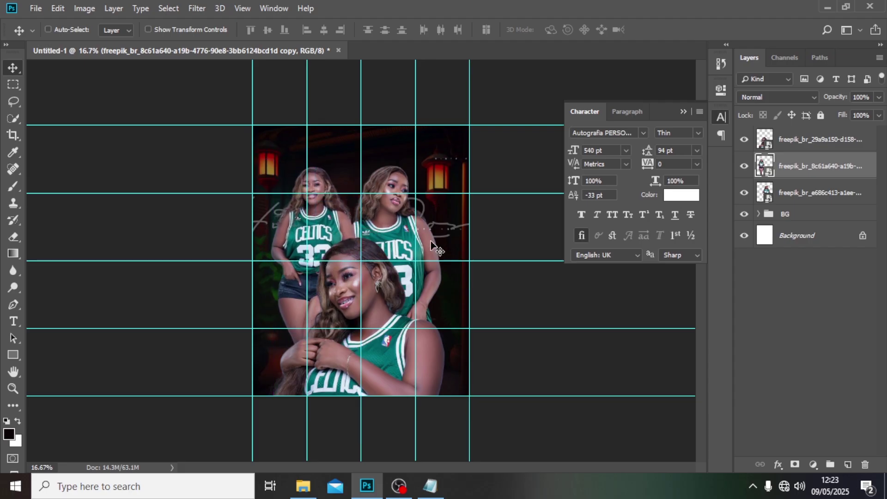
- Hide the guides and nudge the freepik_br_e686c413 portrait down until its head sits slightly lower than the left figure's
key(ctrl+semicolon)
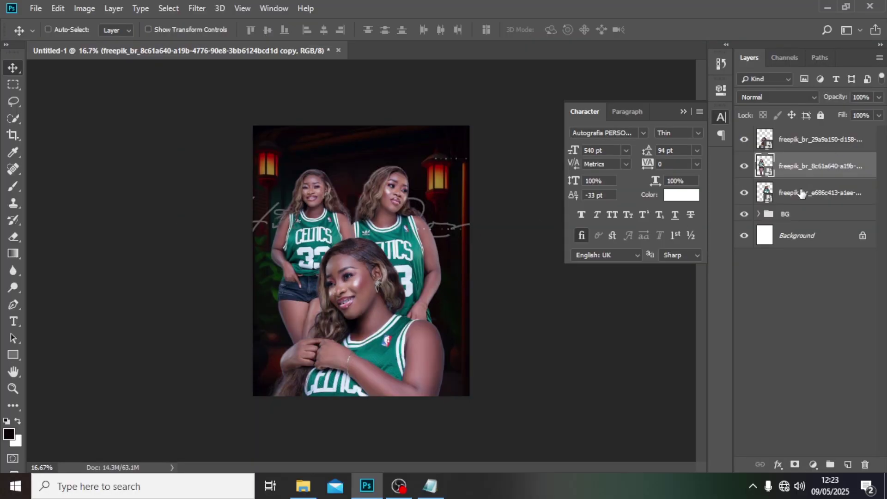
click(801, 193)
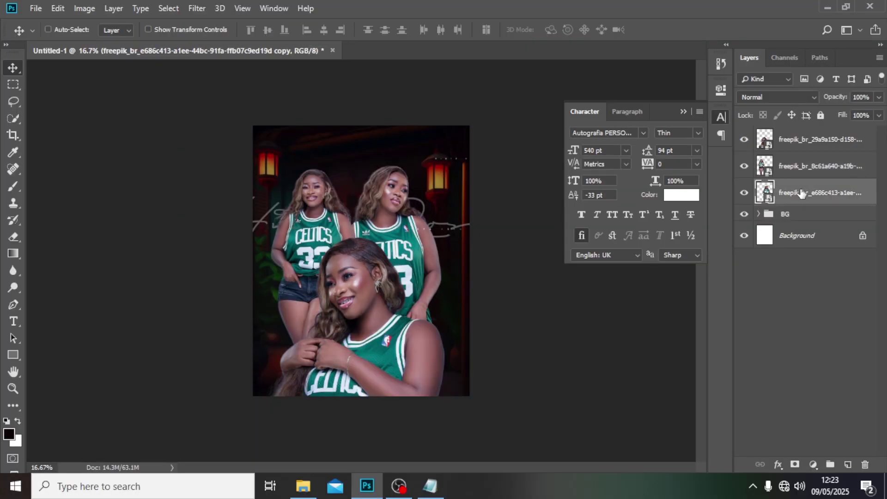
key(shift+Down)
key(shift+Down)
key(shift+Down)
key(shift+Down)
key(shift+Down)
key(shift+Down)
key(shift+Down)
key(shift+Down)
key(shift+Down)
key(shift+Down)
key(shift+Down)
key(shift+Down)
key(shift+Down)
key(shift+Down)
key(shift+Down)
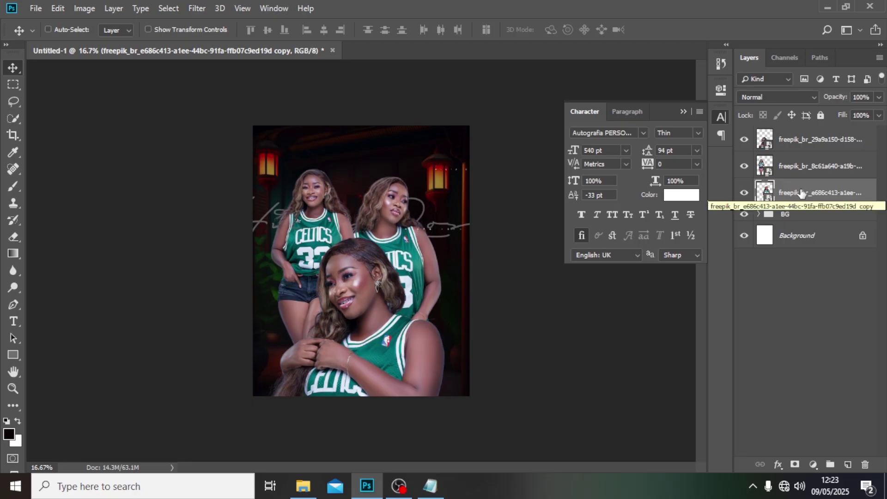
key(shift+Down)
key(shift+Down)
key(shift+Down)
key(shift+Down)
key(shift+Down)
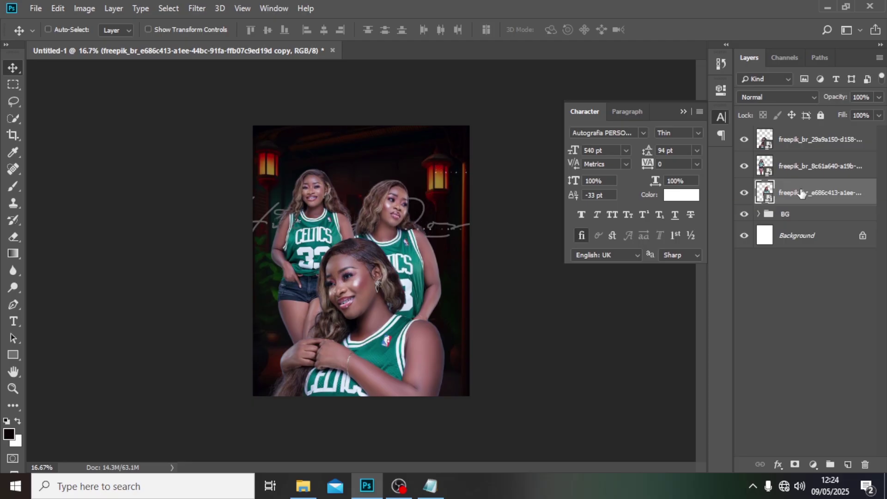
- Group the three portrait layers and name the group IMAGES
shift+click(795, 148)
key(ctrl+g)
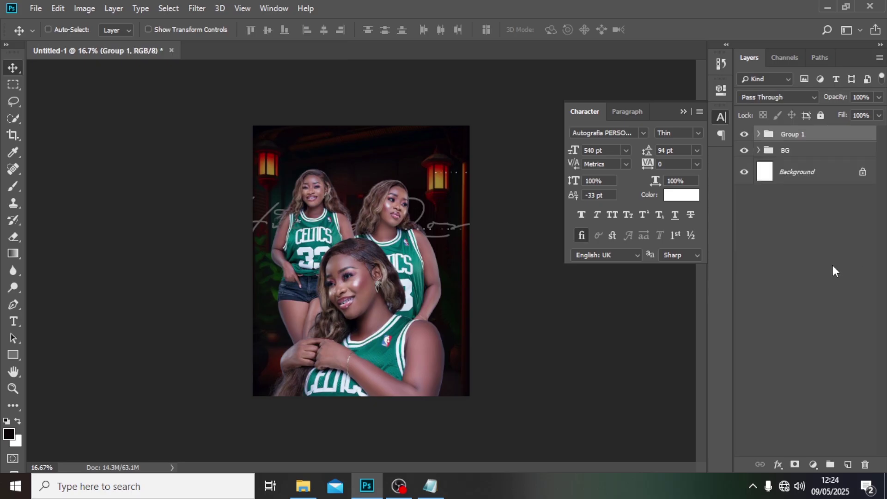
double_click(792, 133)
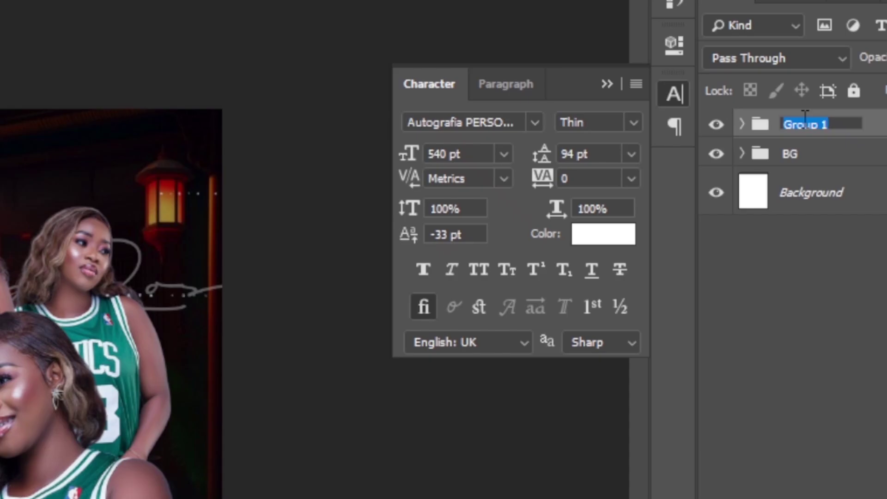
text(IMAGES)
key(Return)
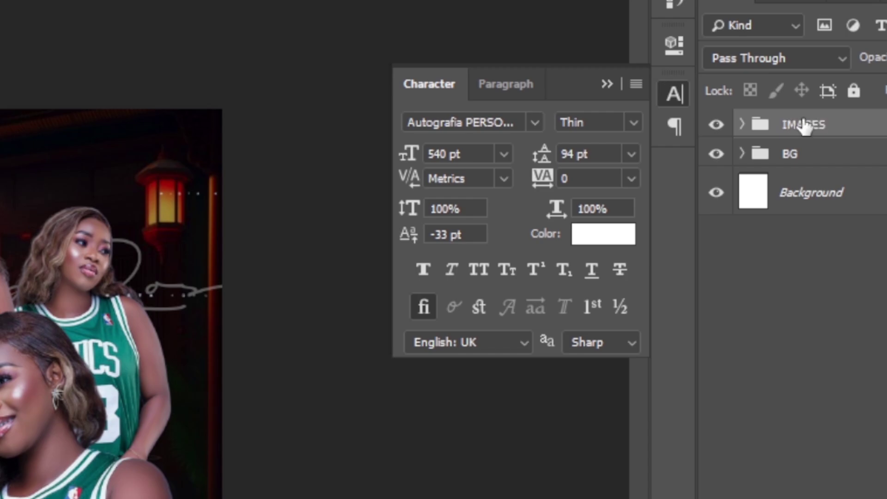
- Add a Curves adjustment layer above the IMAGES group and clip it to the group
click(813, 464)
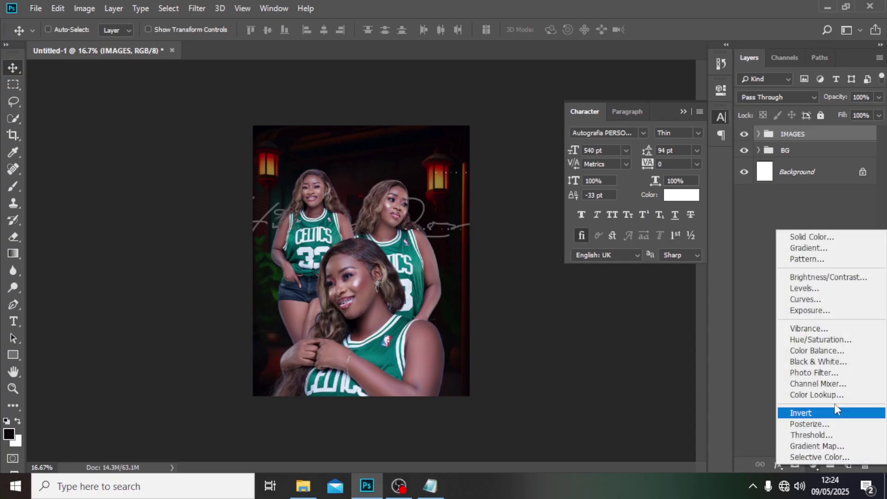
click(816, 309)
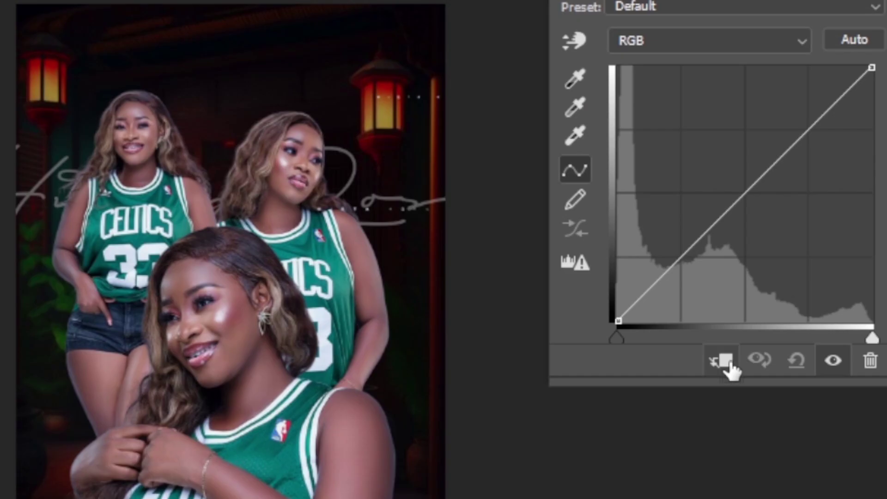
click(610, 306)
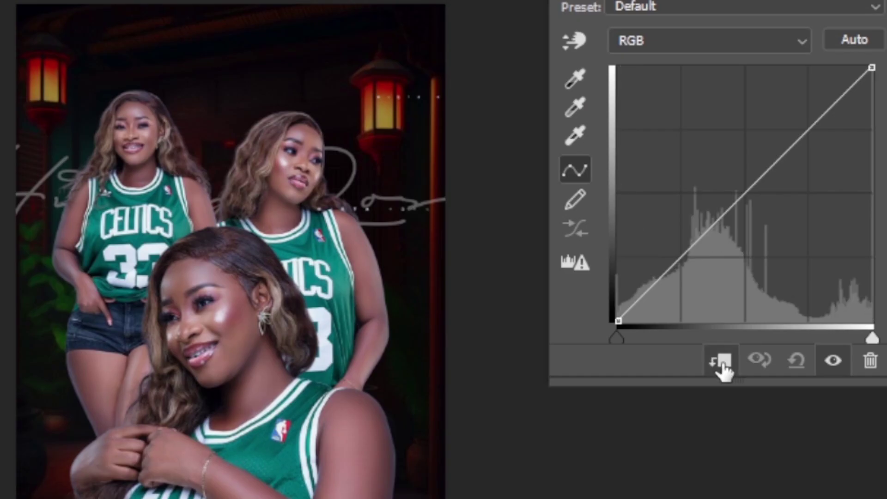
- Set the Curves black point by sampling the dark background just above the left figure's head
click(569, 77)
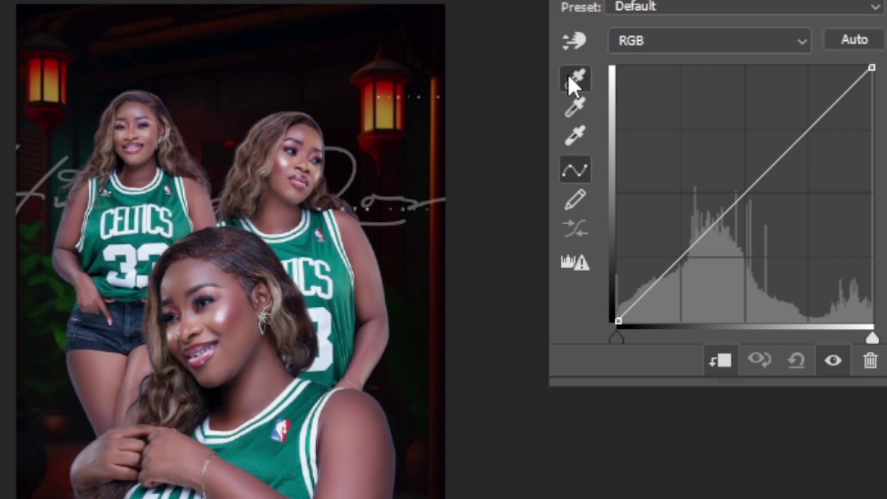
click(159, 36)
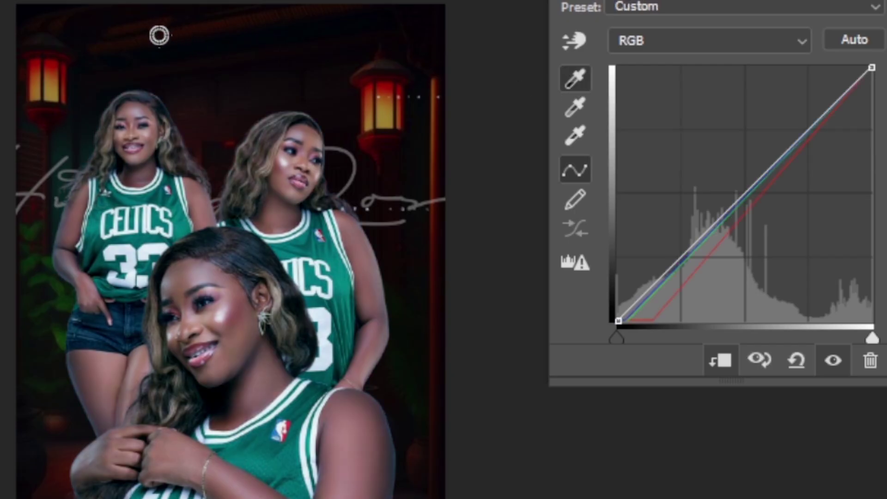
click(154, 57)
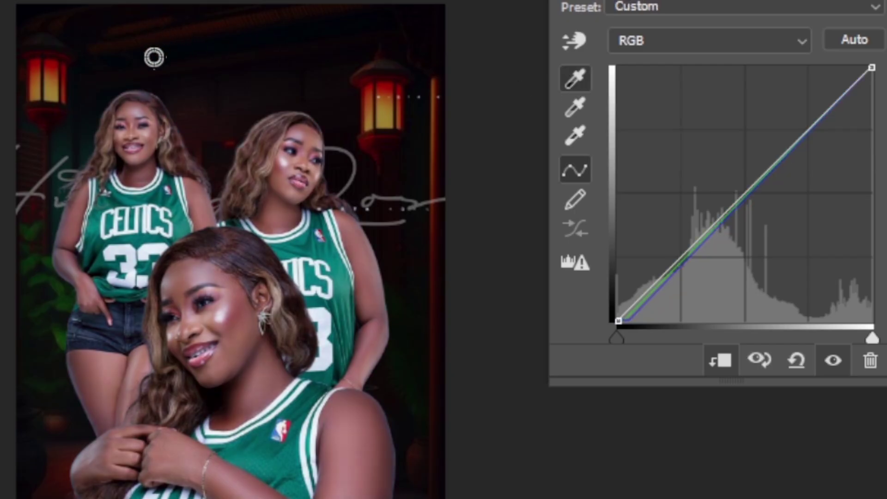
- Set the Curves gray point by sampling dark background spots around the left lantern, ending just above and left of the left figure's head
click(576, 109)
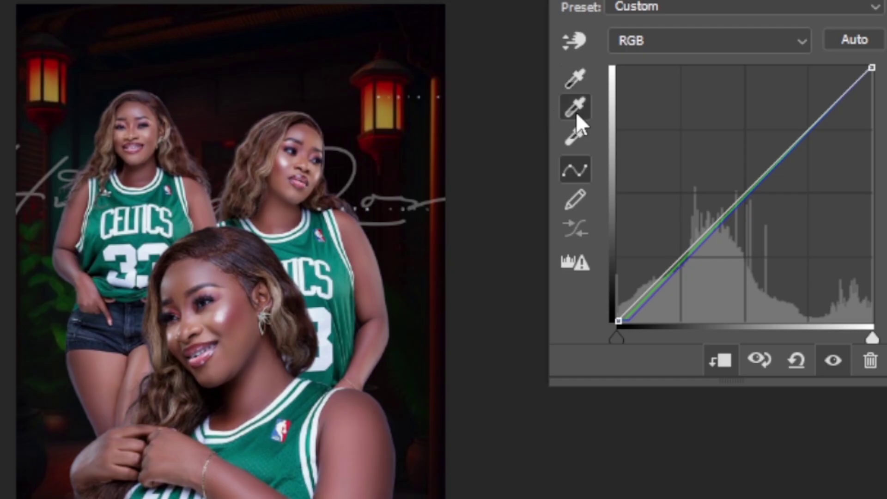
click(205, 51)
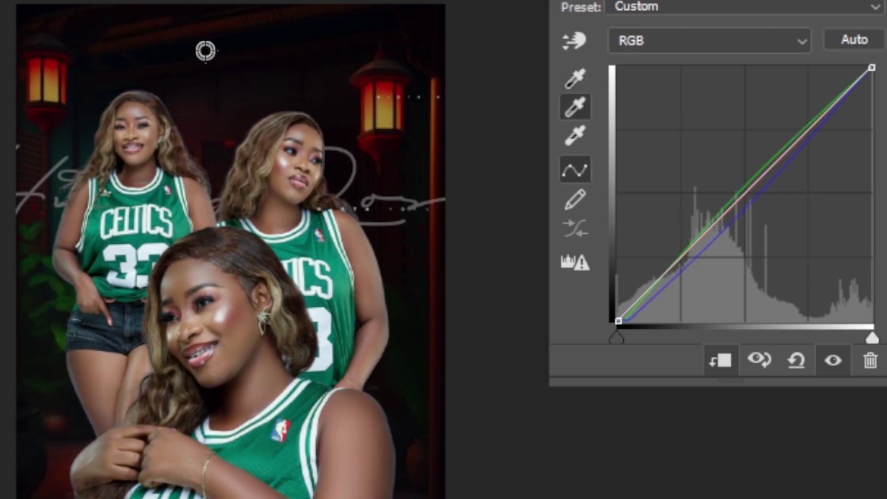
click(178, 49)
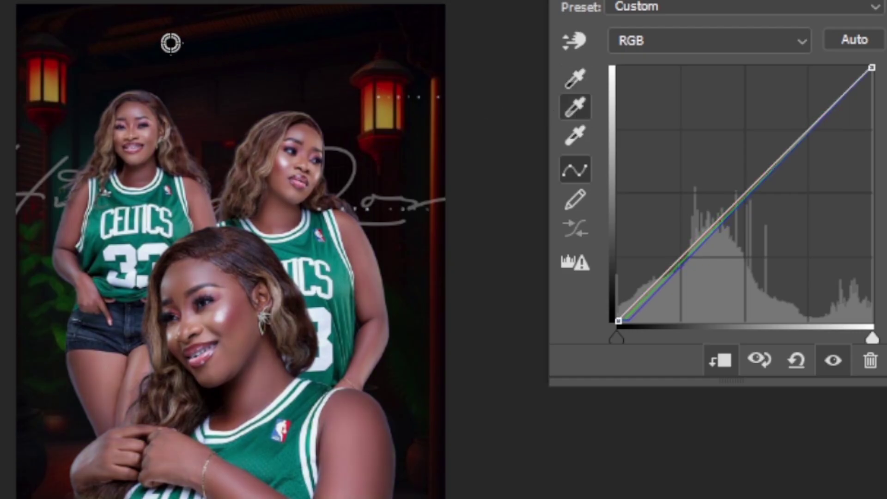
click(152, 56)
click(138, 63)
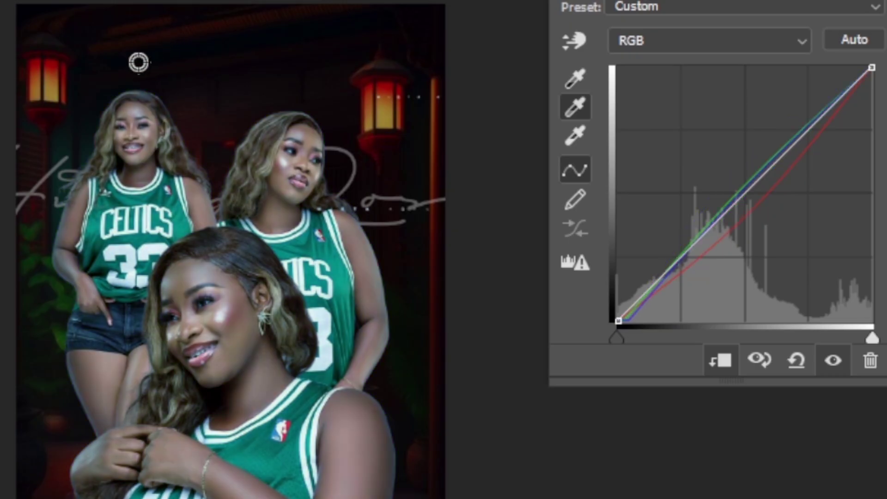
click(164, 65)
click(175, 84)
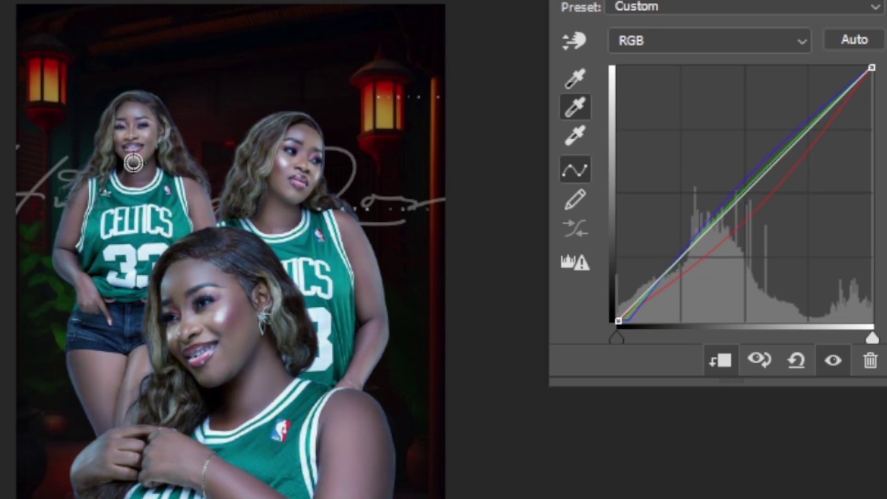
click(49, 116)
click(54, 108)
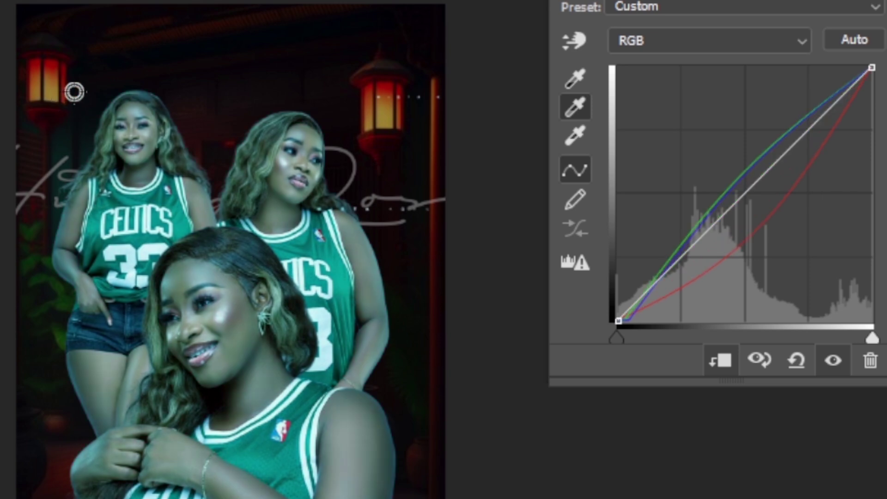
click(73, 89)
click(77, 79)
click(112, 64)
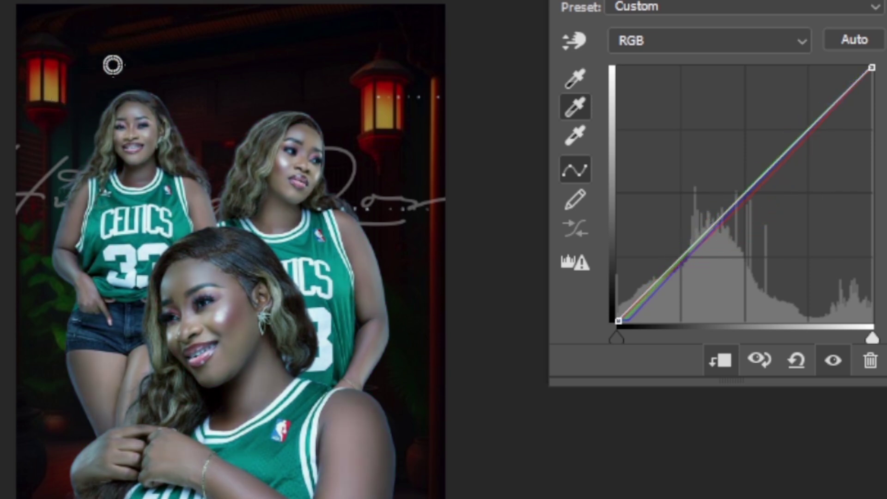
click(139, 62)
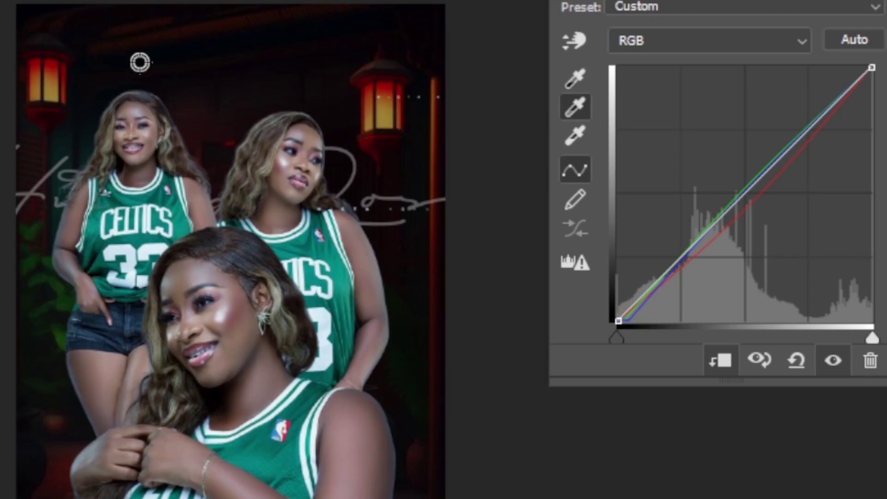
click(134, 58)
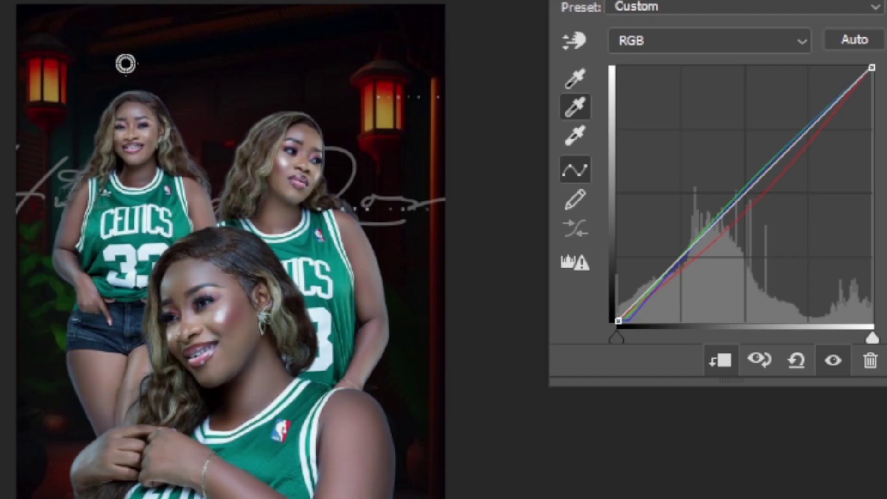
click(110, 60)
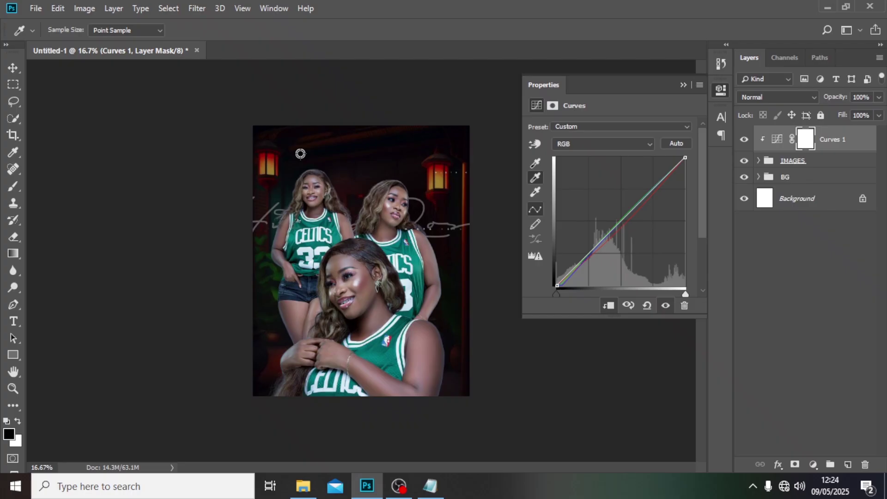
- Compare the portraits with and without the Curves 1 adjustment, leaving the layer visible
click(744, 141)
click(744, 141)
click(744, 140)
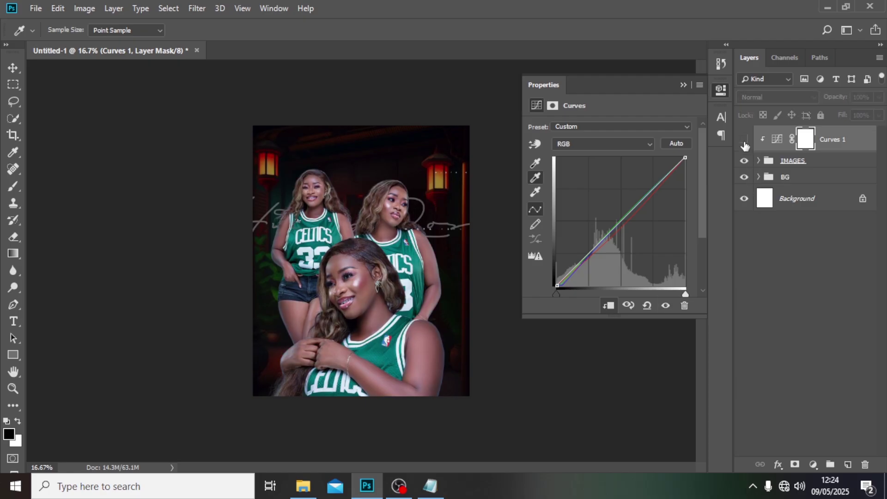
click(744, 141)
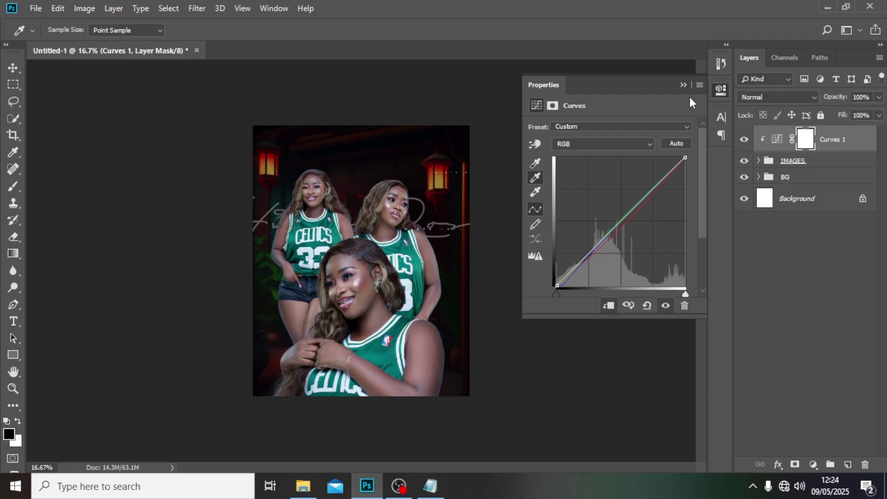
- In the Curves 1 red channel, shift the black point slightly inward and lift the midpoint back onto the diagonal
click(683, 85)
click(777, 139)
key(v)
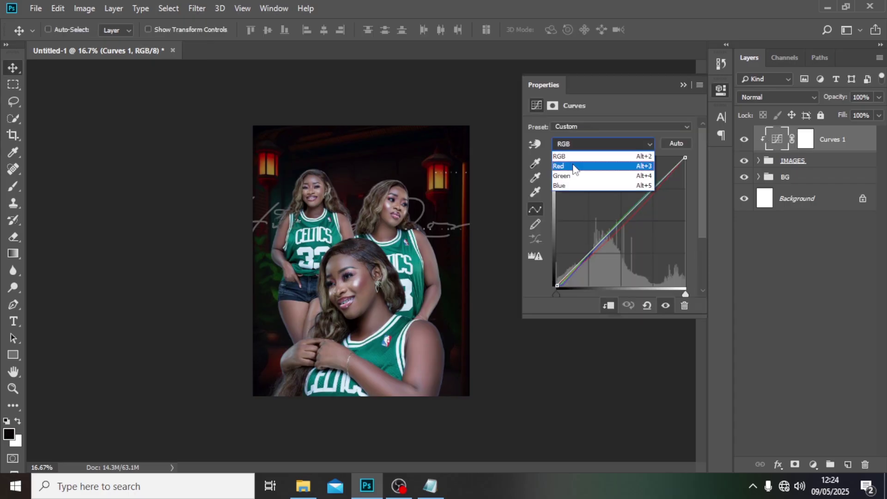
click(574, 167)
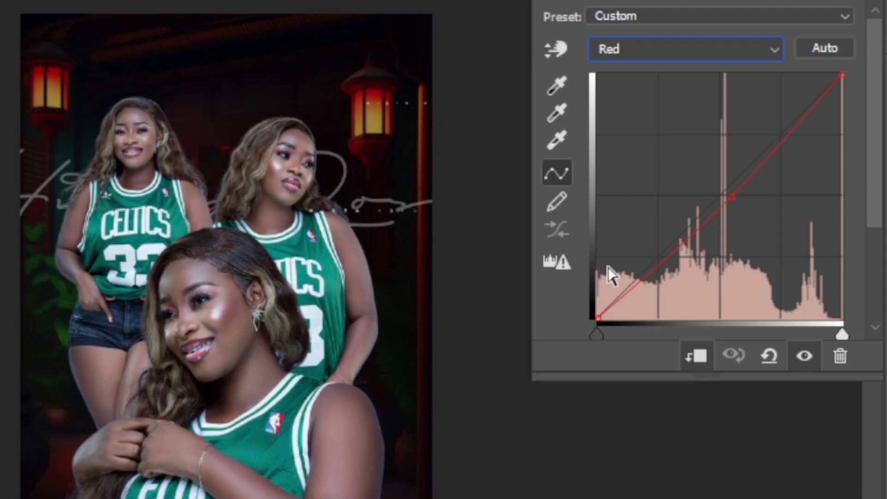
drag(597, 320, 603, 319)
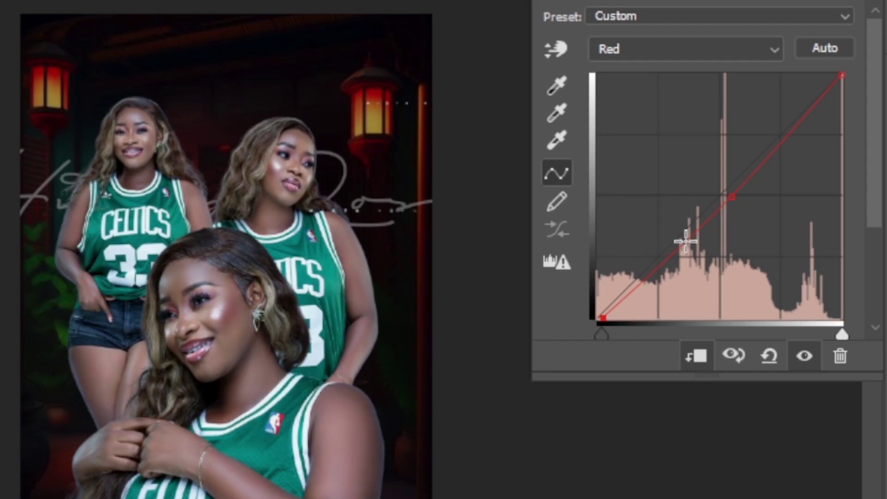
click(729, 195)
drag(600, 315, 610, 318)
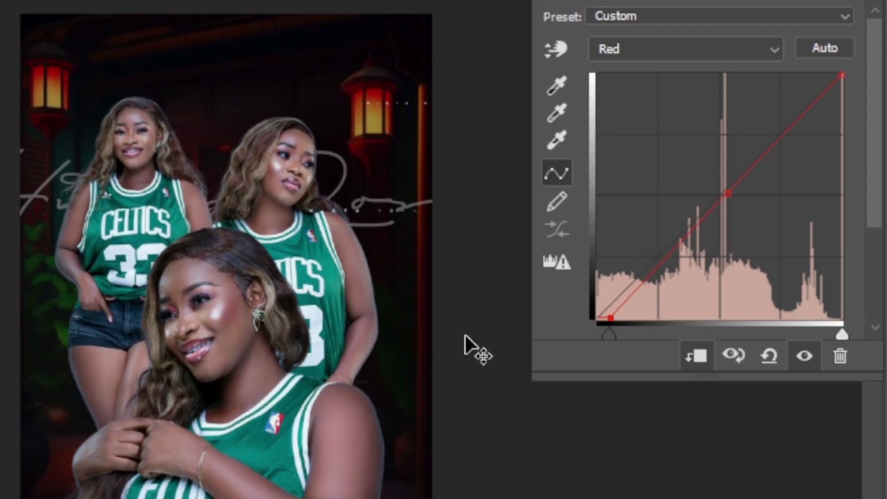
- Shift the black points of the Curves 1 green and blue channels slightly inward to deepen the portraits' shadows
click(651, 50)
click(611, 110)
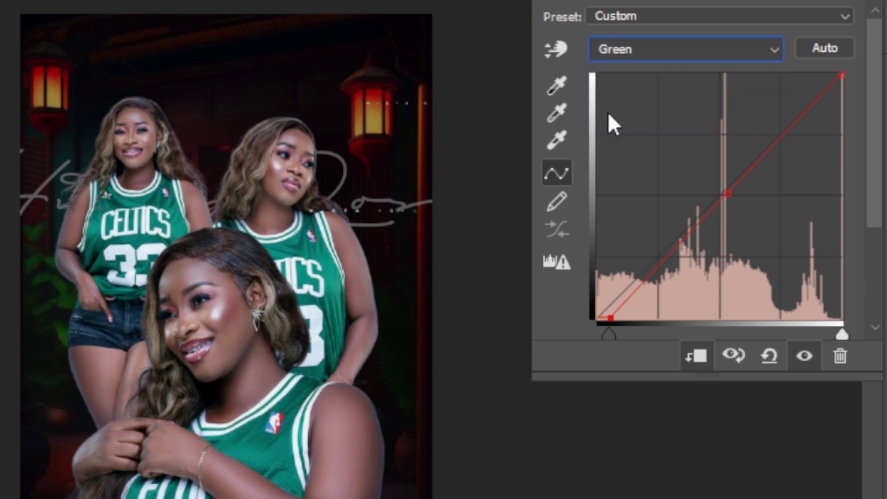
drag(600, 317, 609, 318)
click(617, 51)
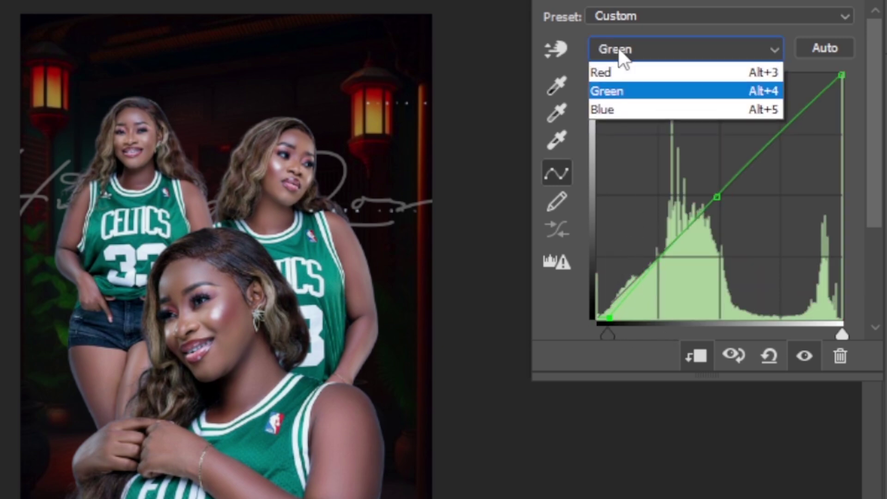
click(617, 125)
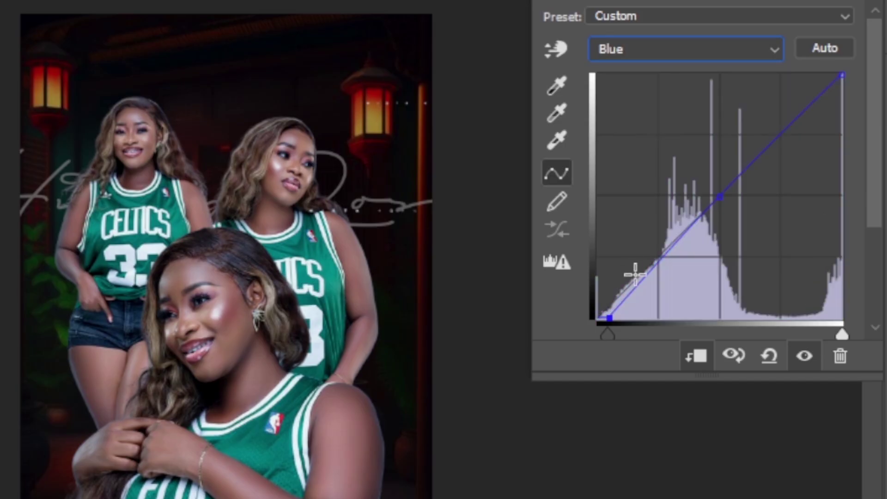
- On the Curves 1 RGB curve, add three points through the shadows and midtones and lower the darkest of them slightly
click(660, 48)
click(636, 92)
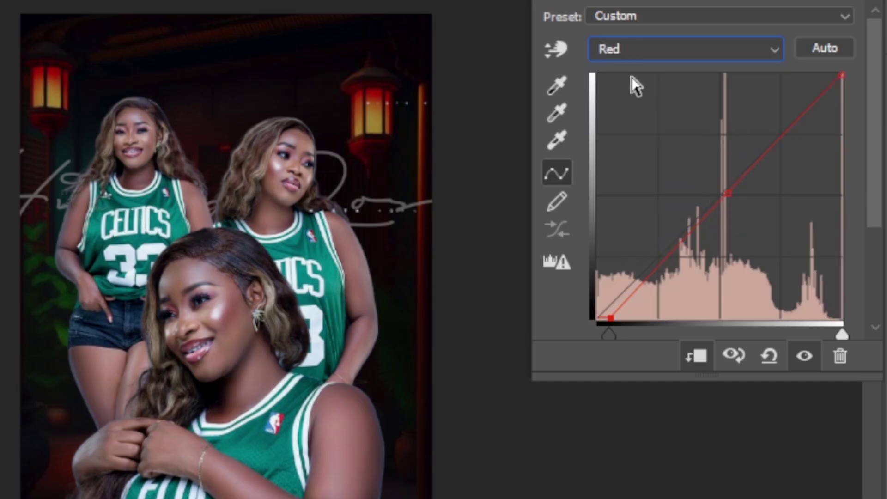
click(631, 49)
click(622, 73)
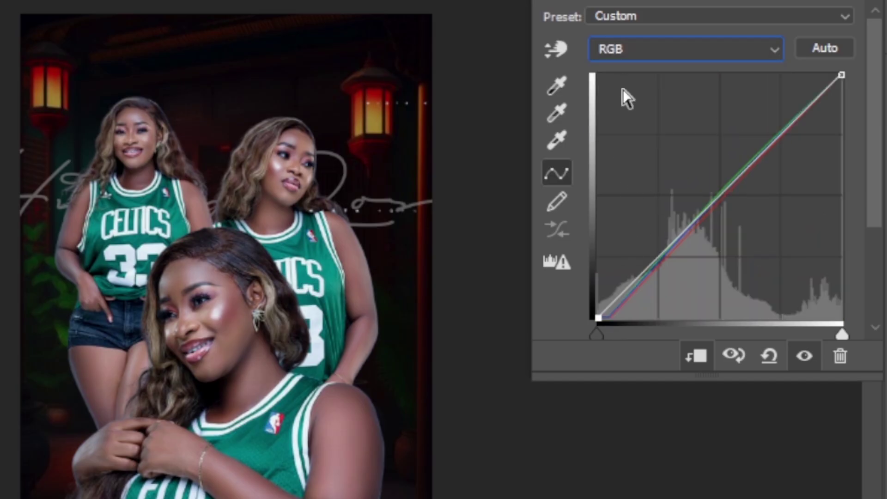
click(680, 232)
click(724, 191)
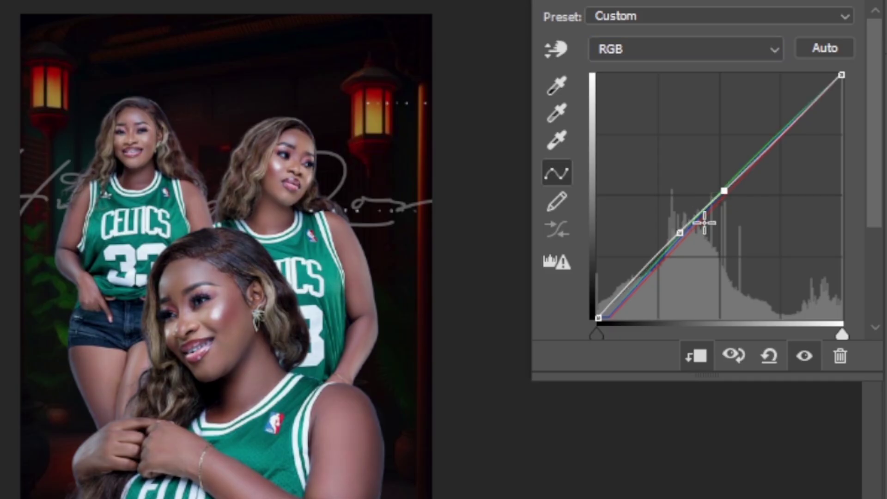
click(639, 273)
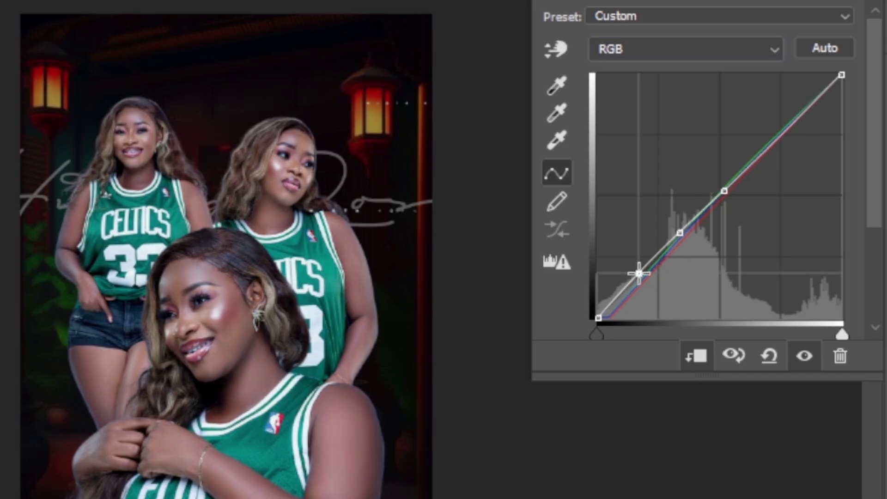
drag(639, 273, 643, 277)
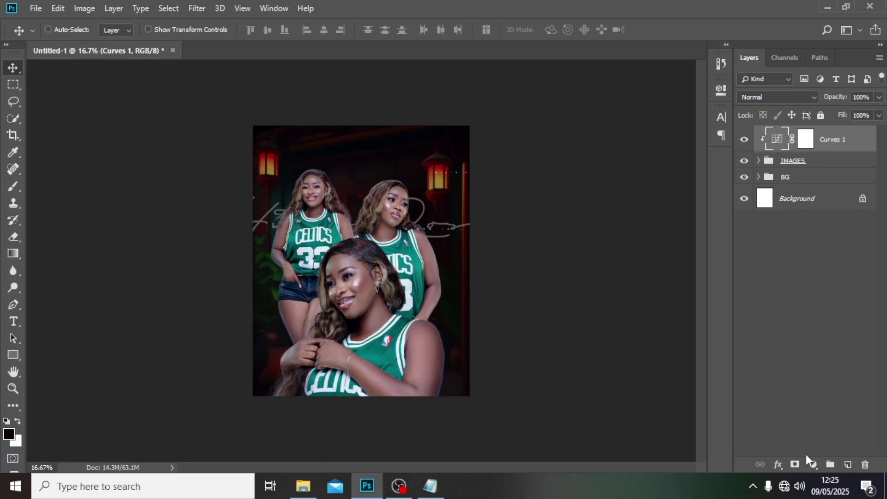
- Add a second Curves adjustment clipped to the IMAGES group, raising its midpoint slightly and moving its black point inward
click(812, 463)
click(812, 301)
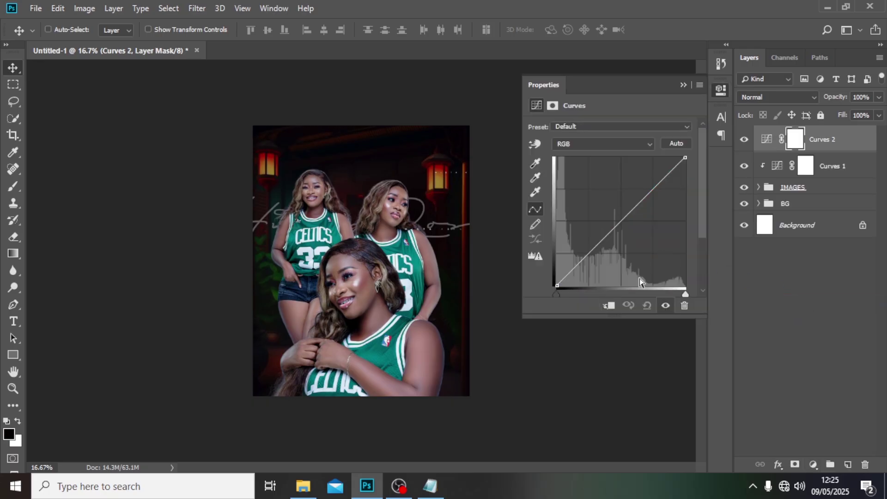
click(610, 305)
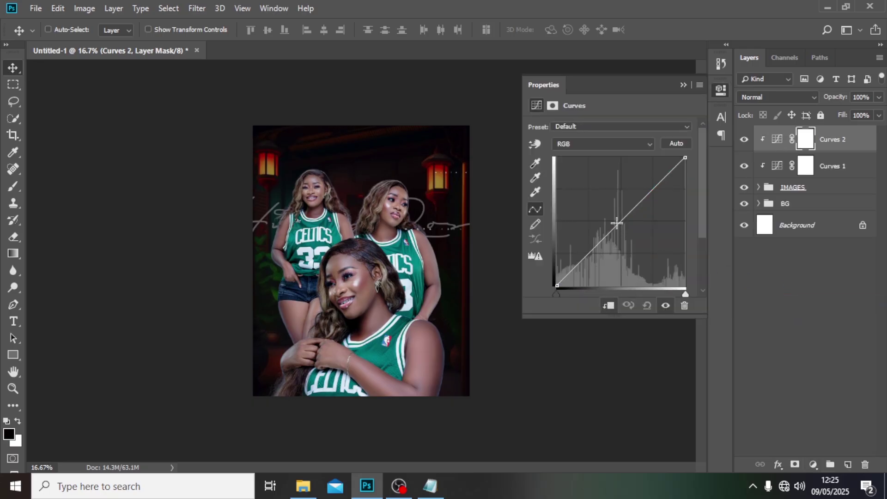
mouse_move(617, 223)
mouse_down()
mouse_move(616, 210)
mouse_move(615, 221)
mouse_up()
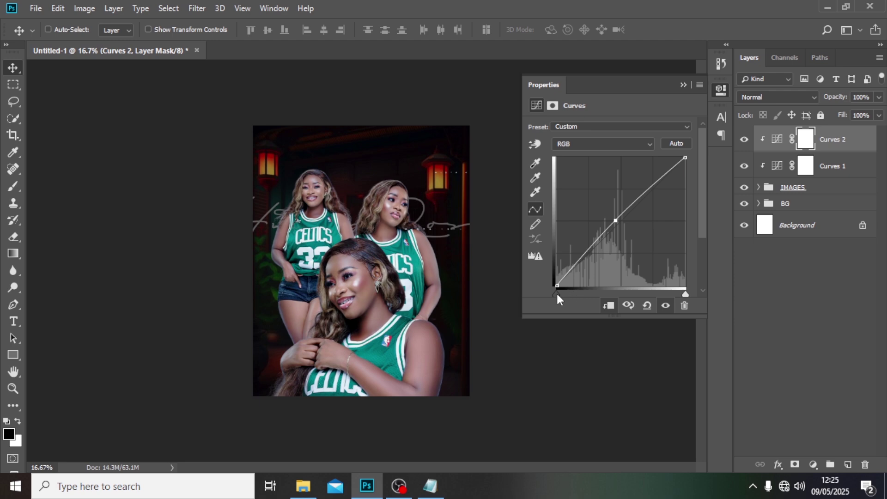
drag(556, 292, 564, 295)
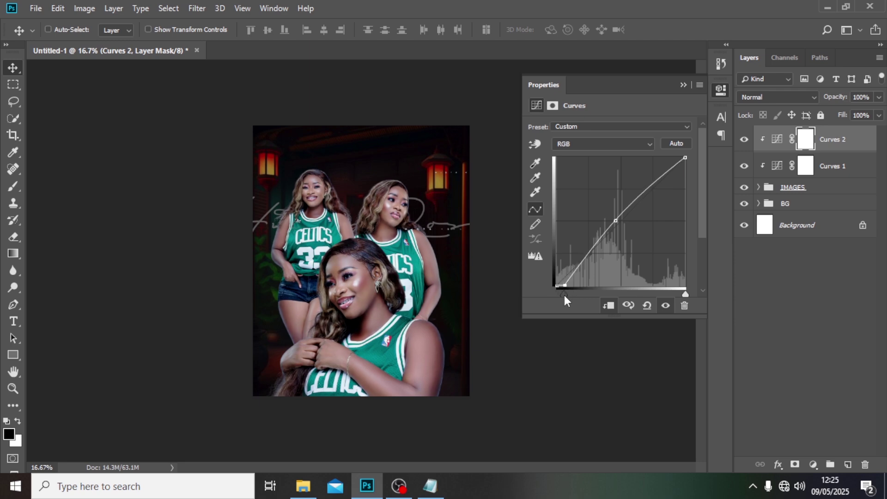
click(683, 85)
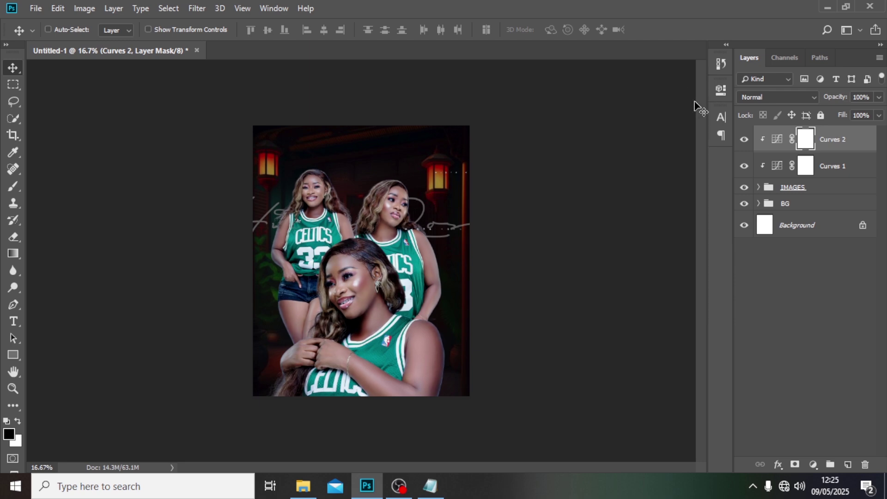
- Compare the portraits with and without Curves 2, leave it visible, and lower its midpoint slightly
click(743, 138)
click(744, 139)
click(743, 139)
click(743, 139)
double_click(777, 139)
drag(615, 221, 616, 222)
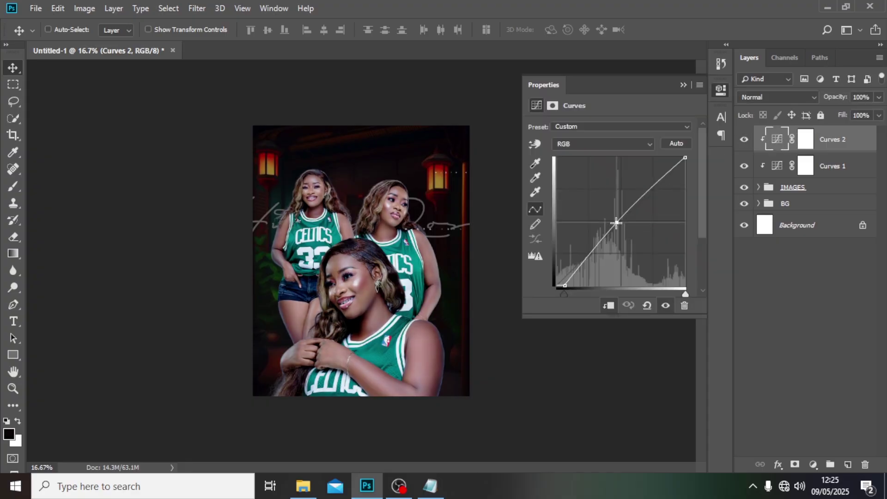
click(681, 85)
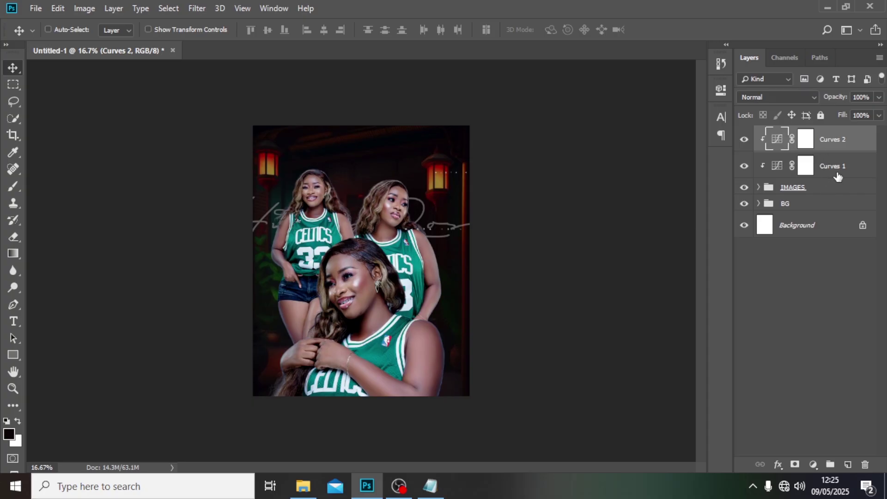
- Add a text layer at the top of the poster containing the celebrant's name from the first line of the Notepad file 13
key(t)
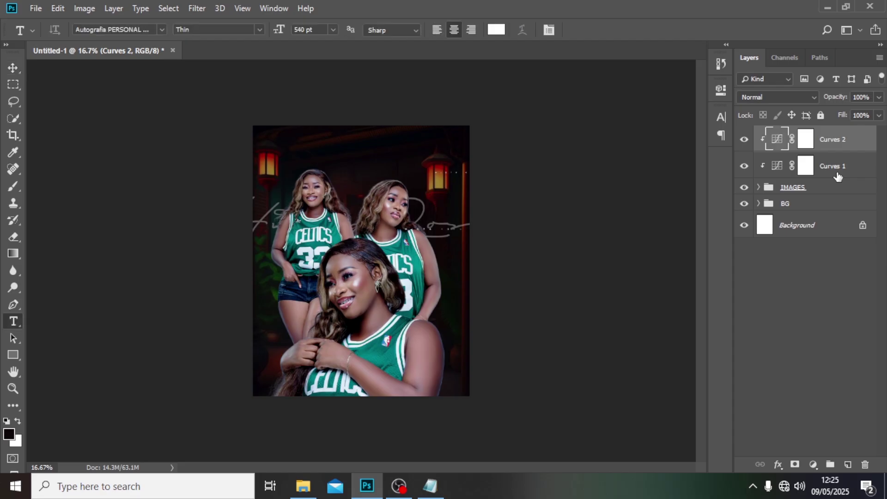
click(336, 153)
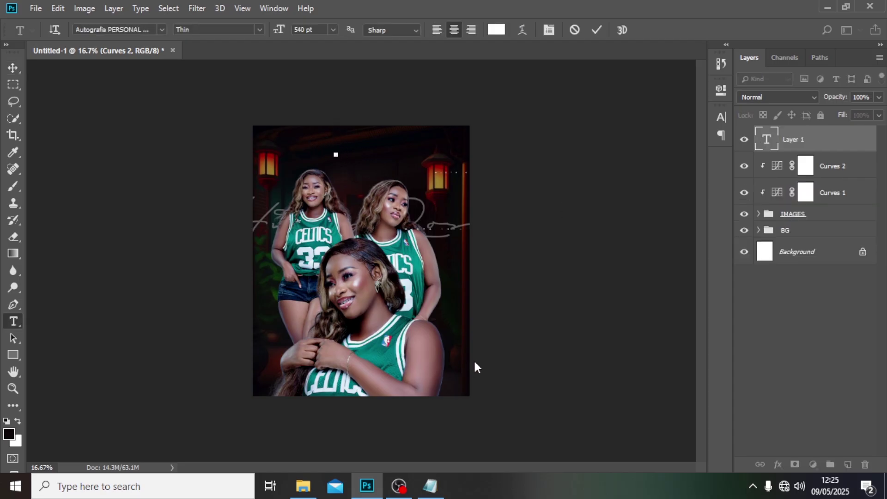
click(430, 485)
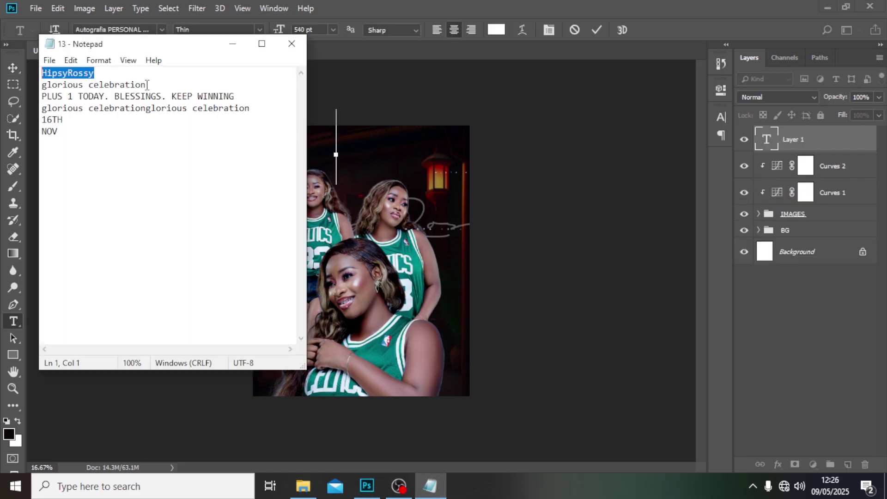
click(421, 5)
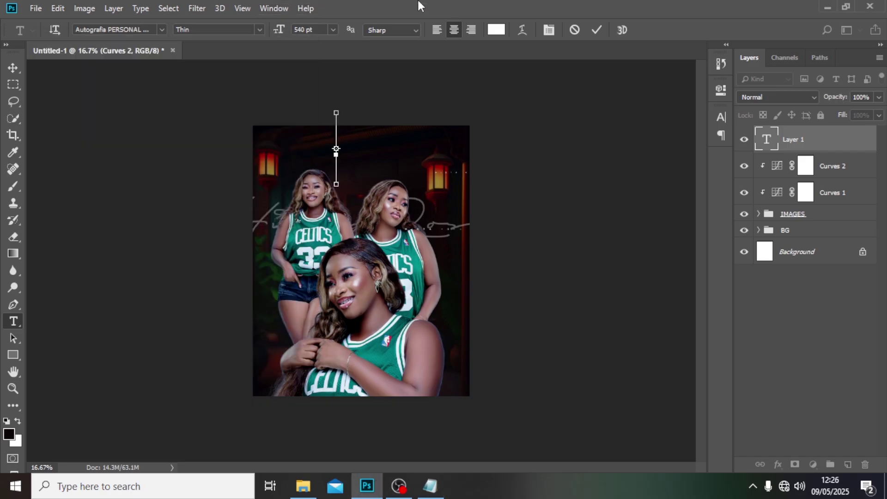
key(ctrl+v)
click(767, 137)
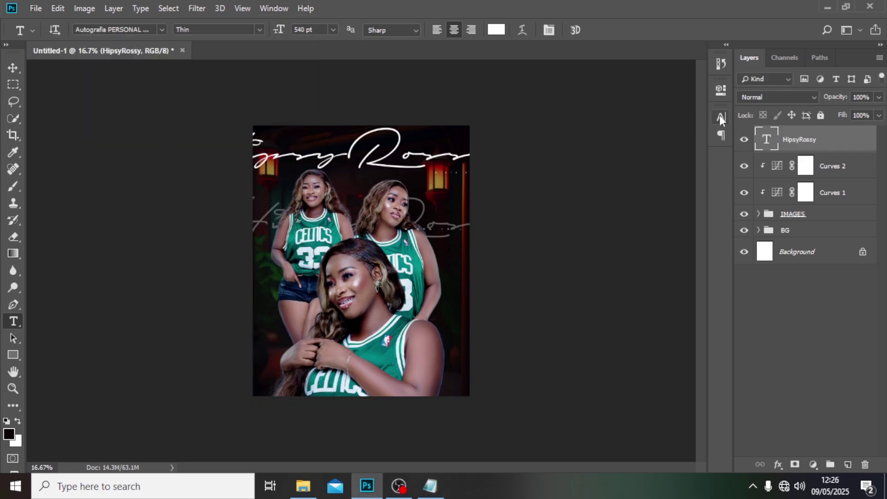
- Change the new name text's font to Madelican and move it down over the front figure's chest
click(719, 116)
click(642, 132)
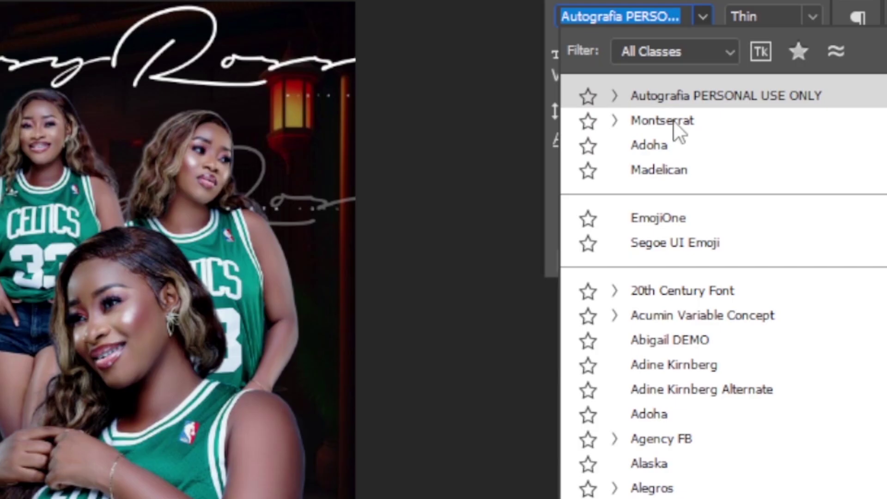
click(659, 170)
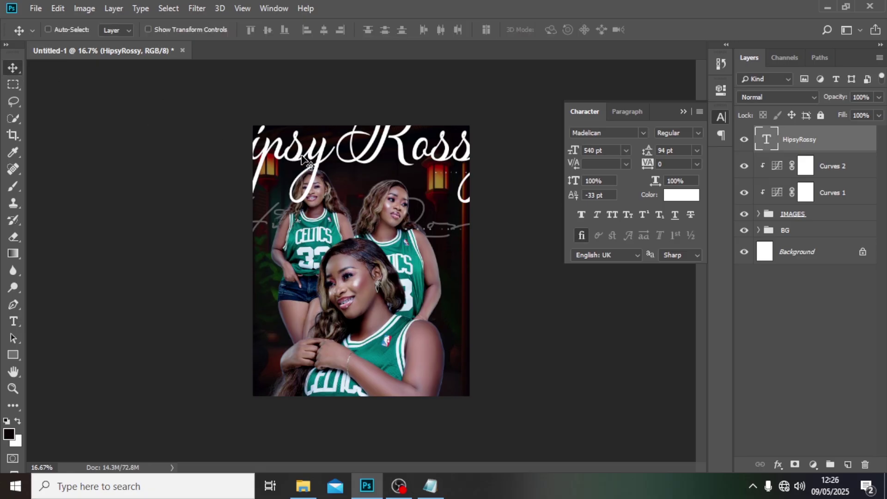
drag(305, 159, 319, 328)
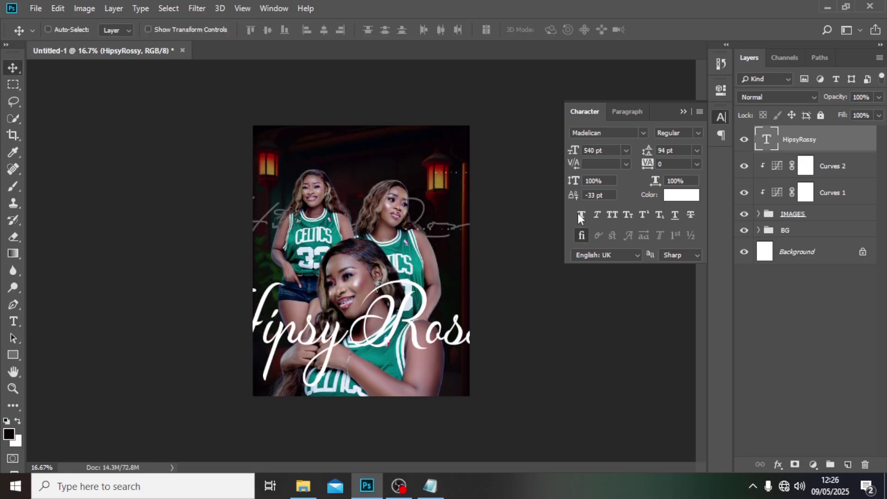
- Set the name text's font size to 207 pt and move it near the poster's lower edge
click(611, 150)
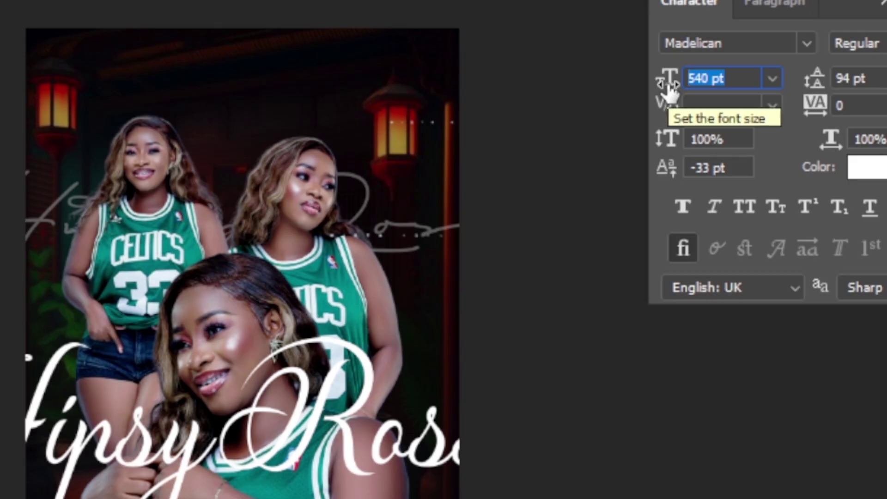
text(207)
key(Return)
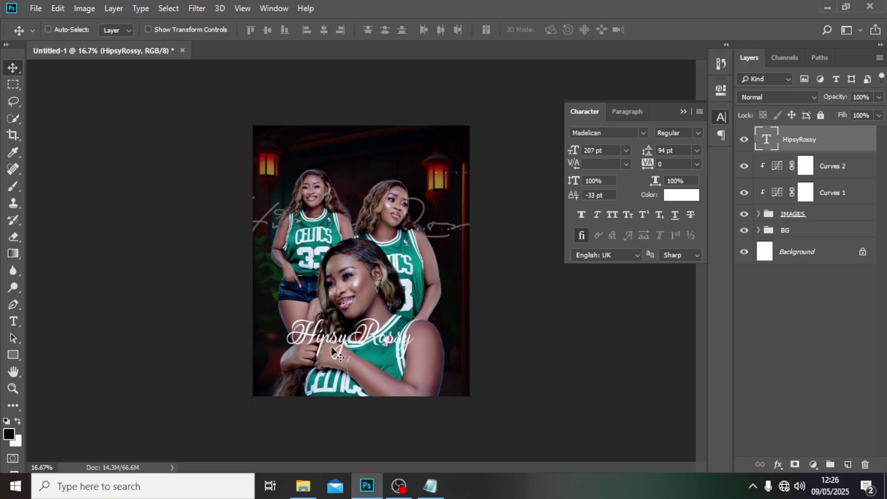
drag(334, 354, 358, 380)
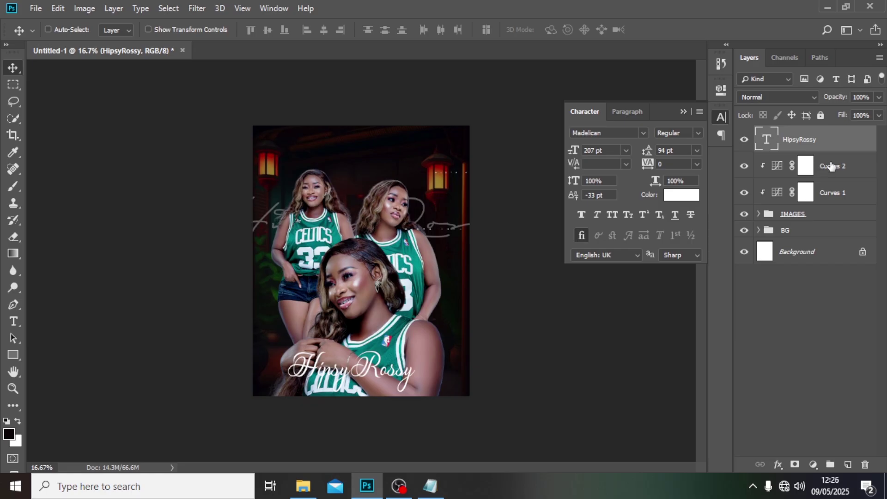
- On a new layer above Curves 2, paint a soft 1300 px black band across the poster's lower part and move it down about 5.4 in
click(815, 171)
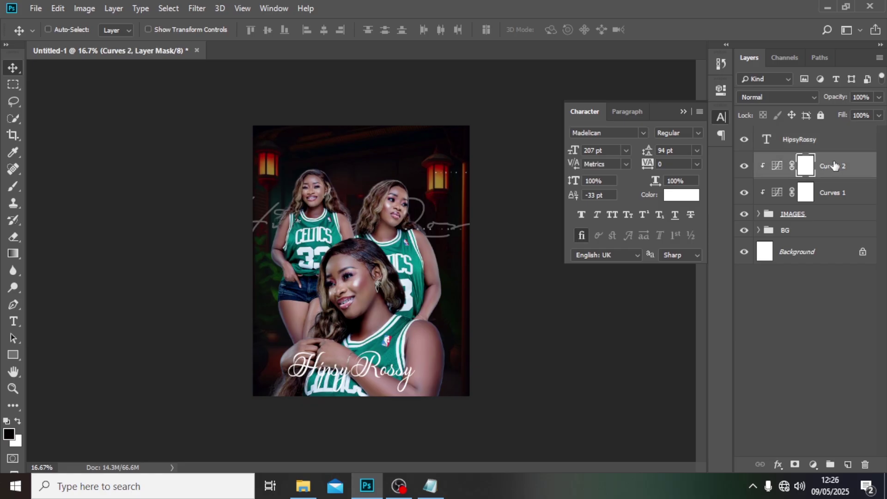
click(848, 465)
key(b)
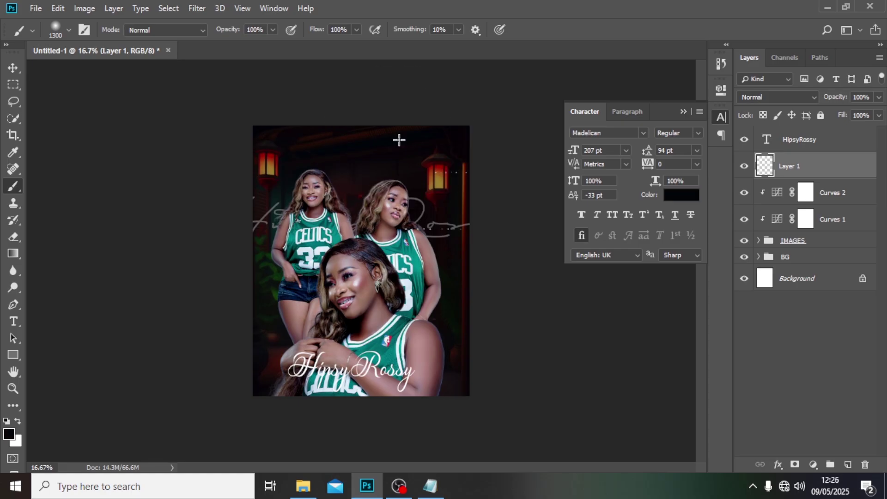
mouse_move(212, 376)
mouse_down()
mouse_move(448, 356)
mouse_move(534, 386)
mouse_up()
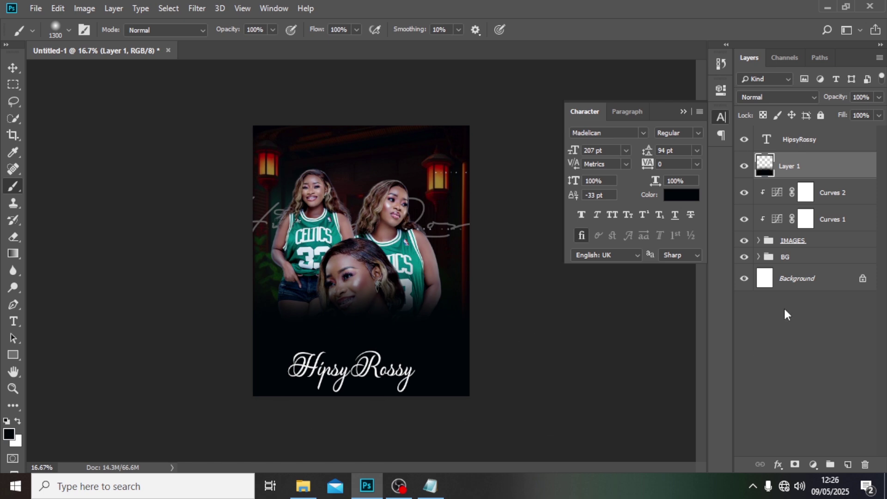
click(13, 68)
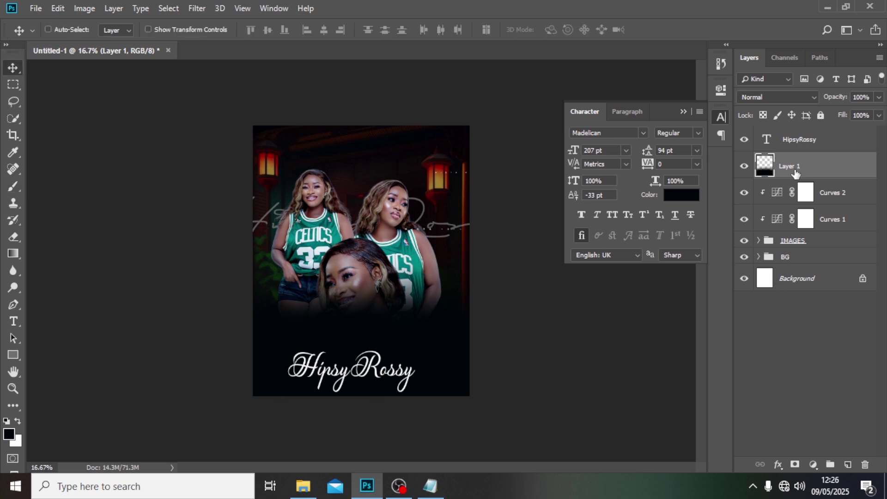
drag(395, 308, 394, 354)
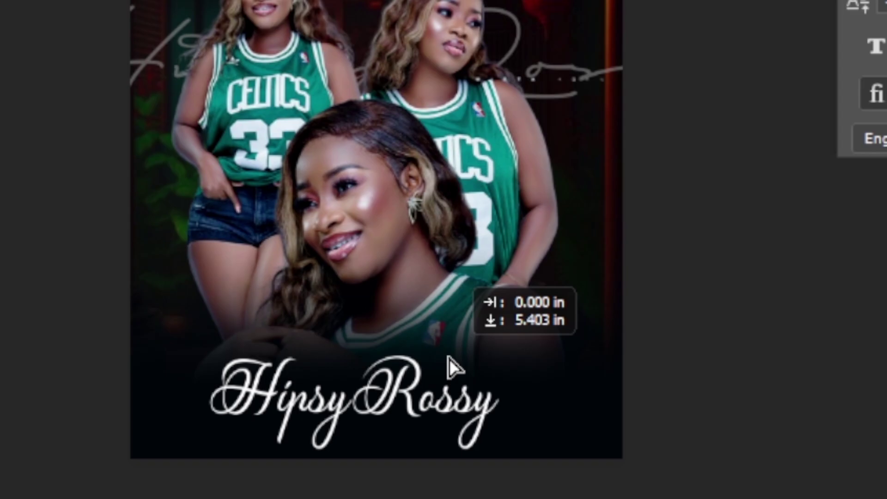
- Shift the black fade layer slightly further down over the poster's lower edge and set its opacity to 99%
drag(450, 367, 459, 406)
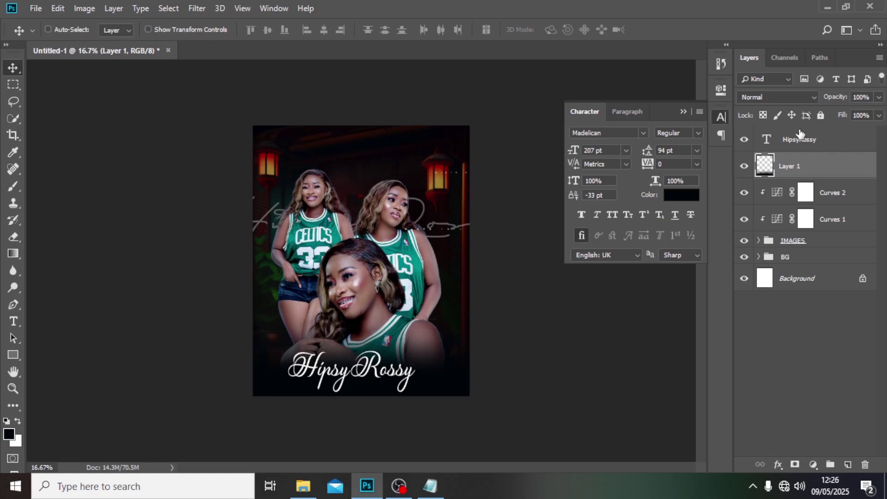
click(878, 97)
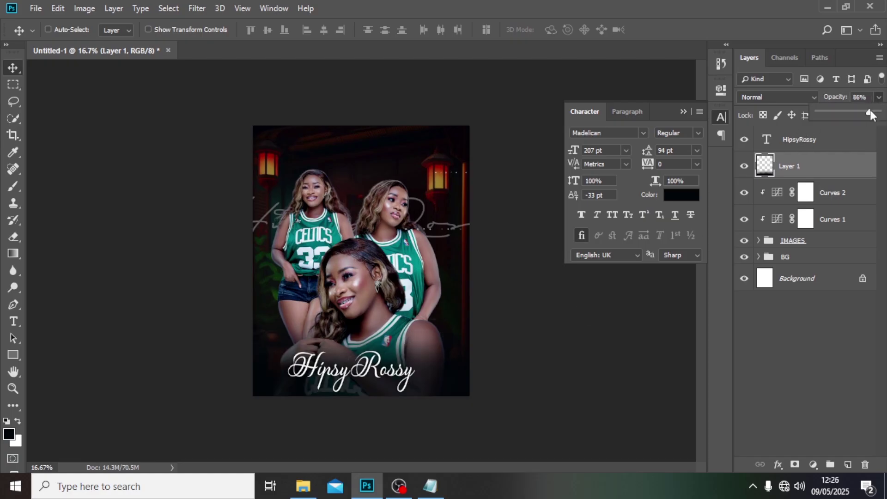
drag(869, 113, 883, 114)
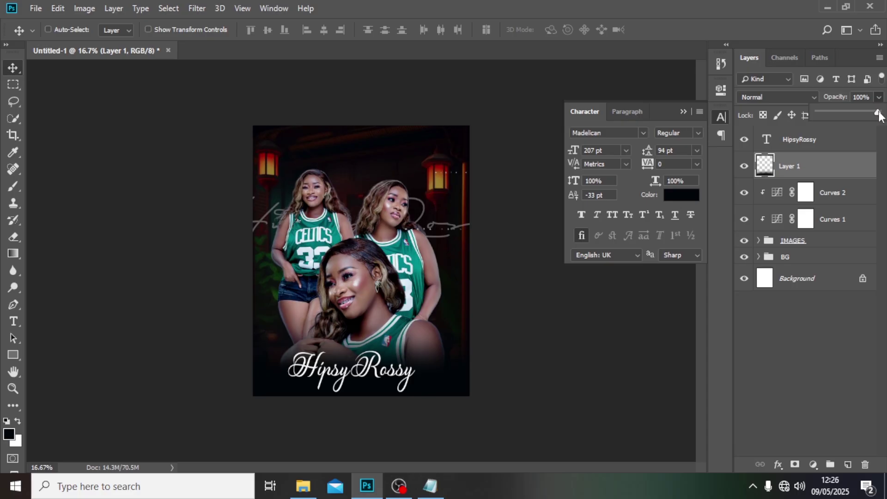
click(834, 102)
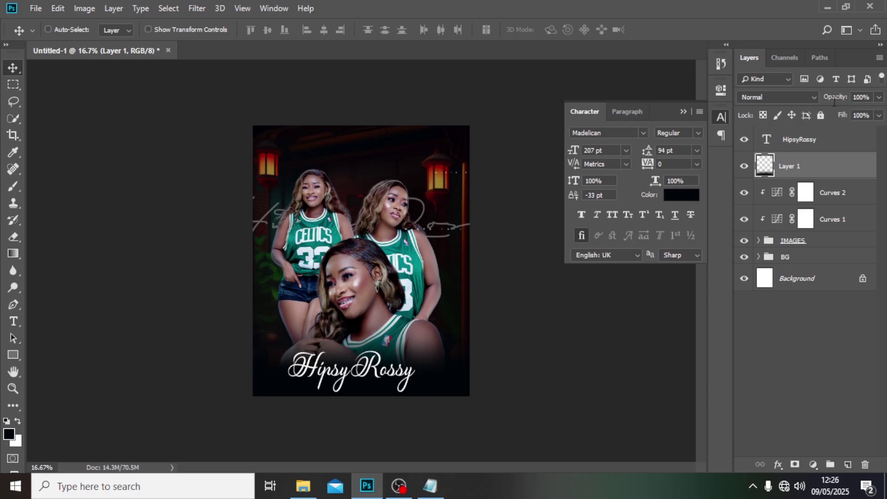
double_click(860, 99)
text(99)
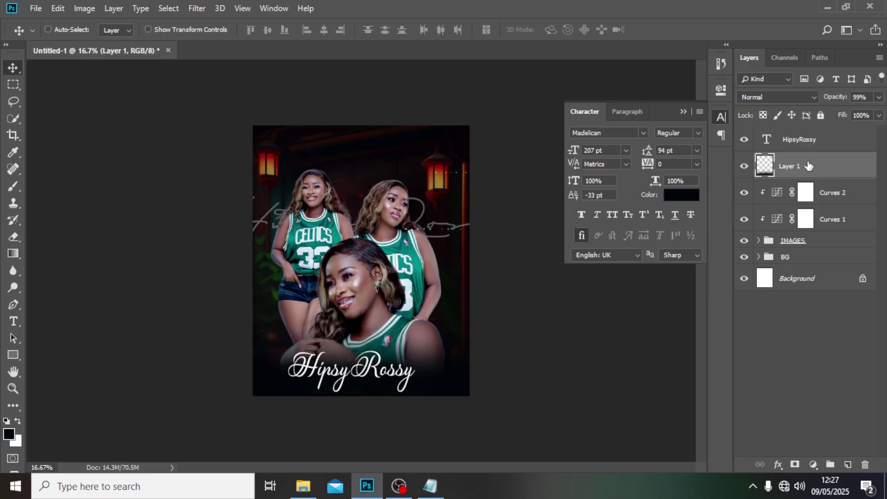
key(ctrl+t)
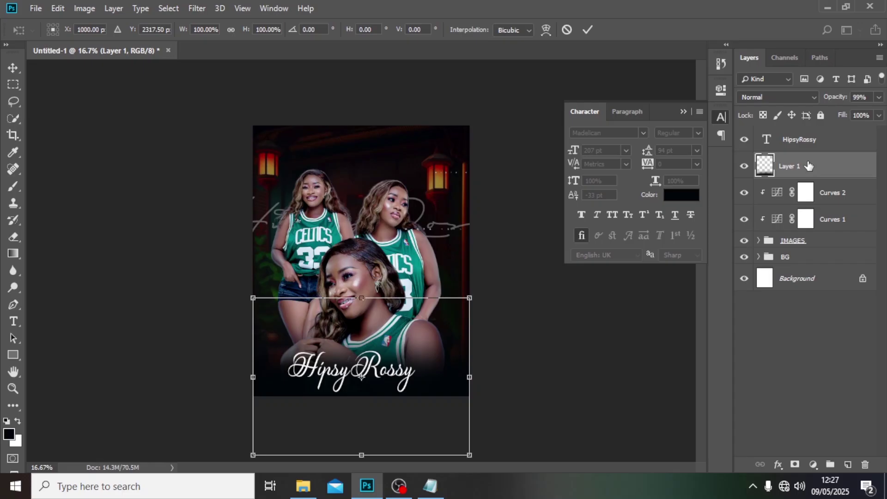
key(Escape)
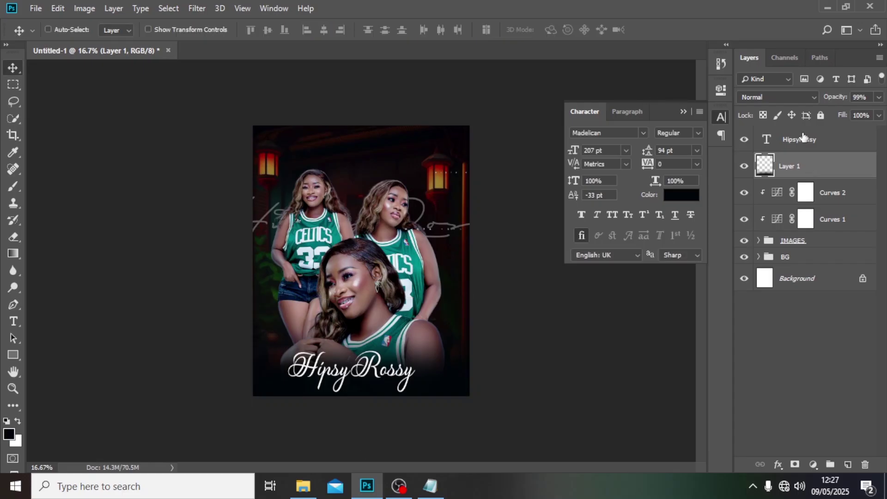
- Show the guides and shift the script name text sideways until it is centered on the poster's vertical middle guide
click(814, 140)
key(ctrl+t)
key(ctrl+semicolon)
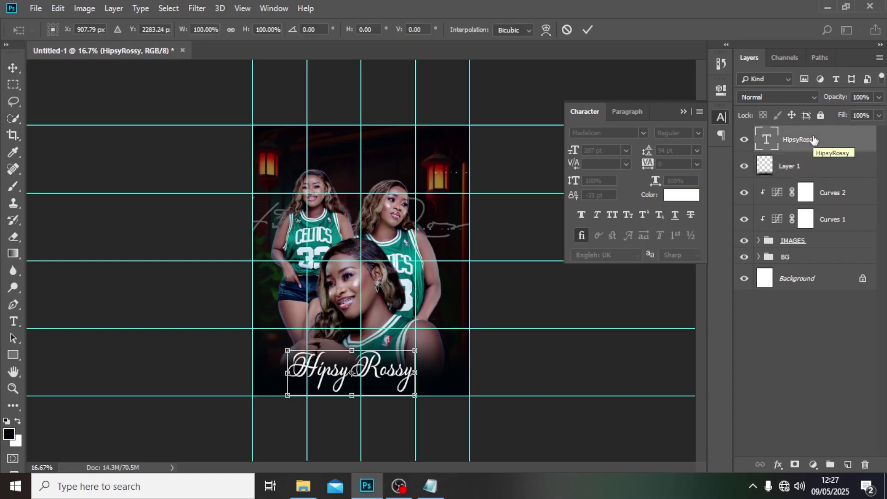
key(shift+Right)
key(shift+Right)
key(shift+Right)
key(shift+Right)
key(shift+Right)
key(shift+Right)
key(shift+Right)
key(shift+Right)
key(shift+Right)
key(shift+Right)
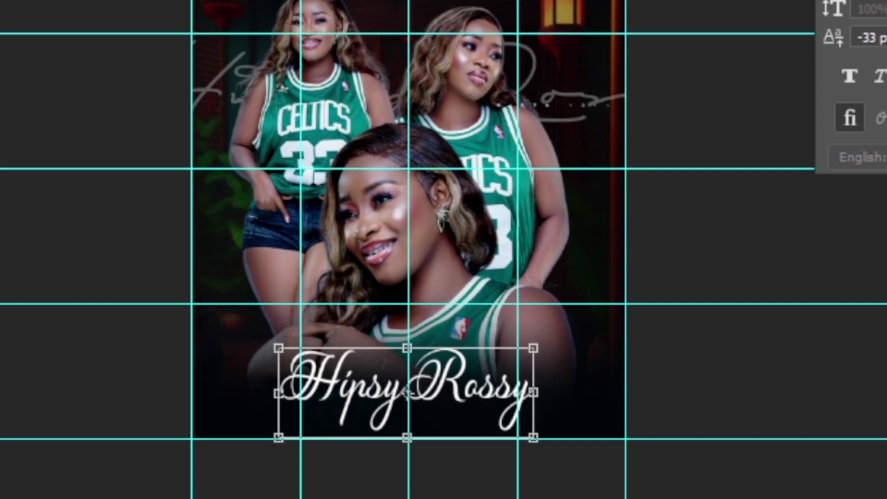
key(shift+Right)
key(shift+Right)
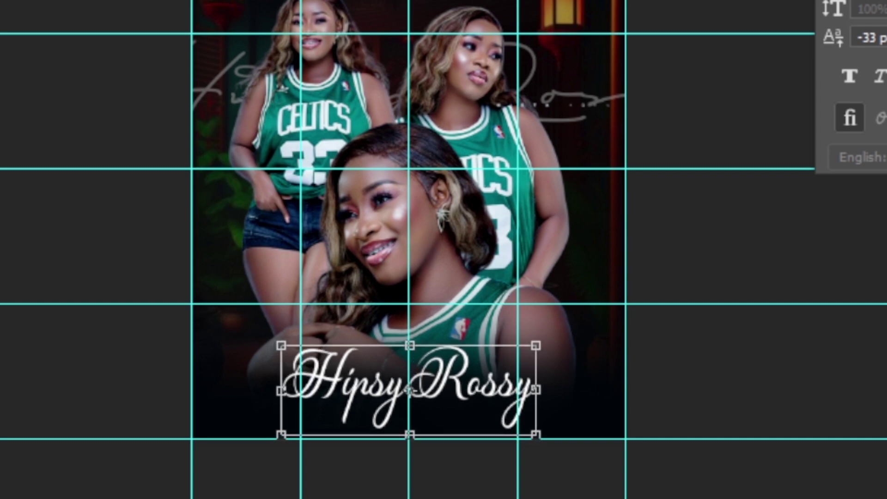
key(Return)
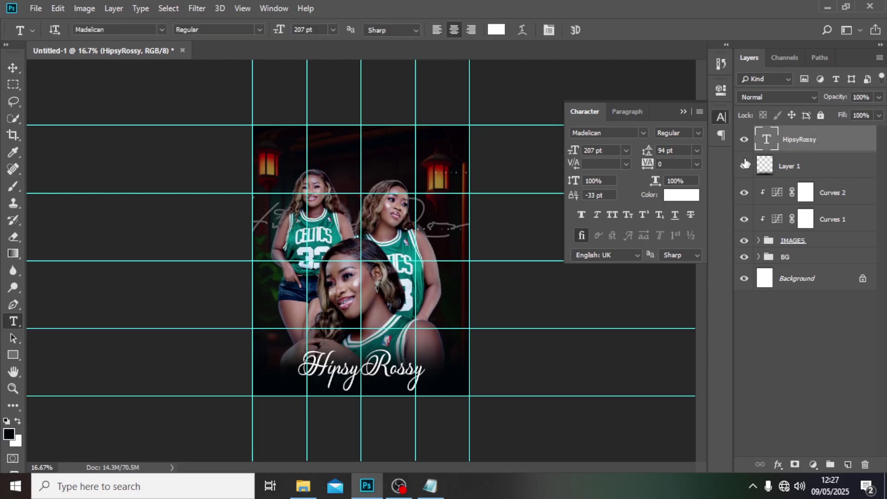
- Add a text layer near the poster's upper edge with "PLUS 1 TODAY. BLESSINGS. KEEP WINNING" copied from the Notepad file 13
click(395, 158)
click(430, 486)
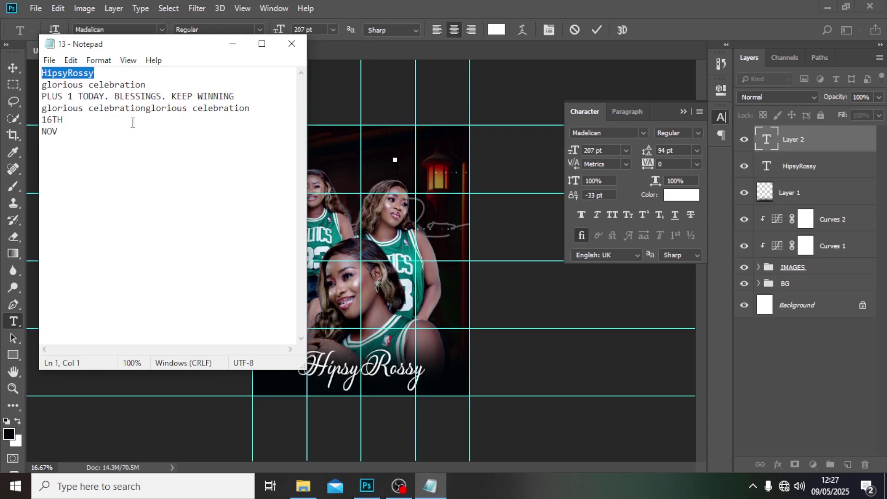
drag(235, 95, 4, 93)
key(ctrl+c)
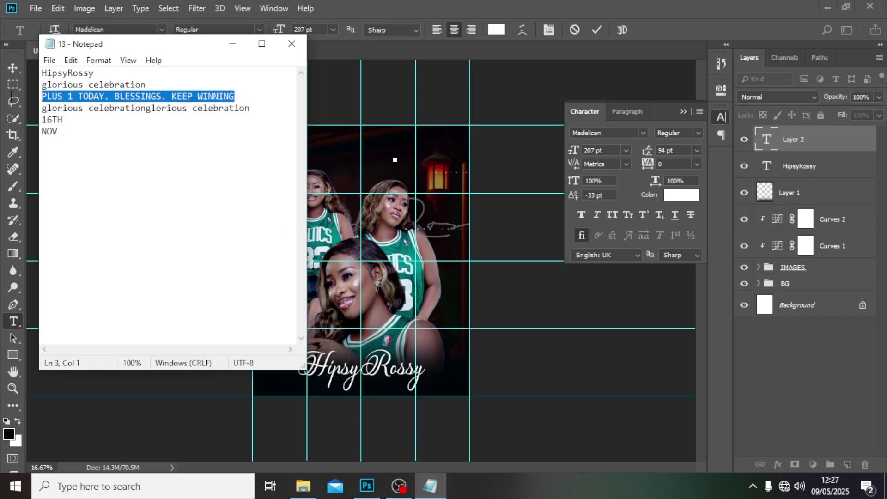
click(425, 6)
key(ctrl+v)
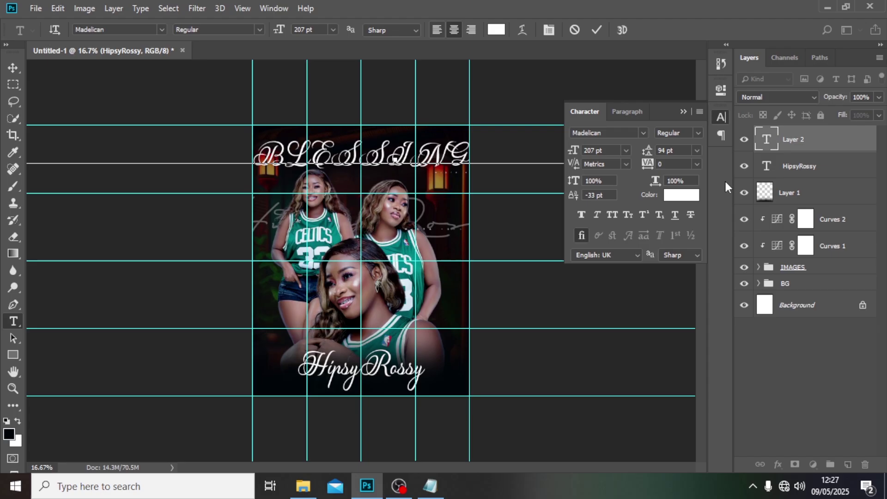
click(802, 149)
- Change the tagline's font to Montserrat and set its size to 30 pt
click(642, 132)
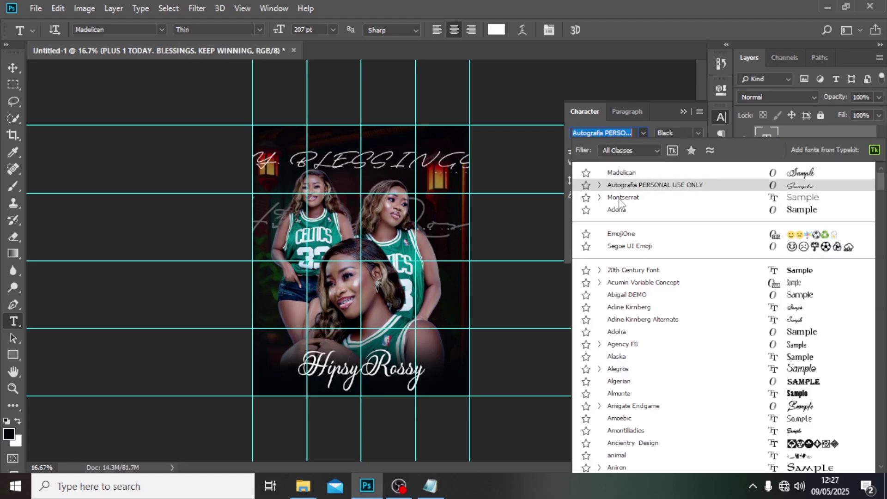
click(622, 198)
click(637, 125)
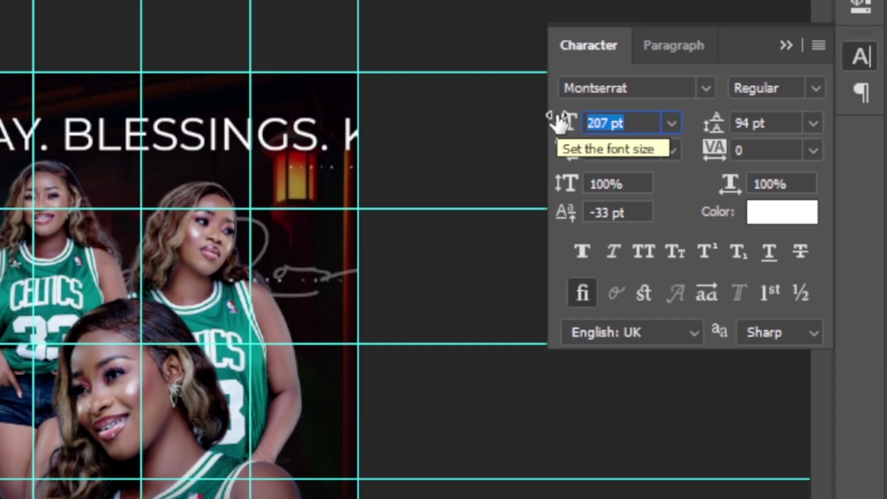
text(30)
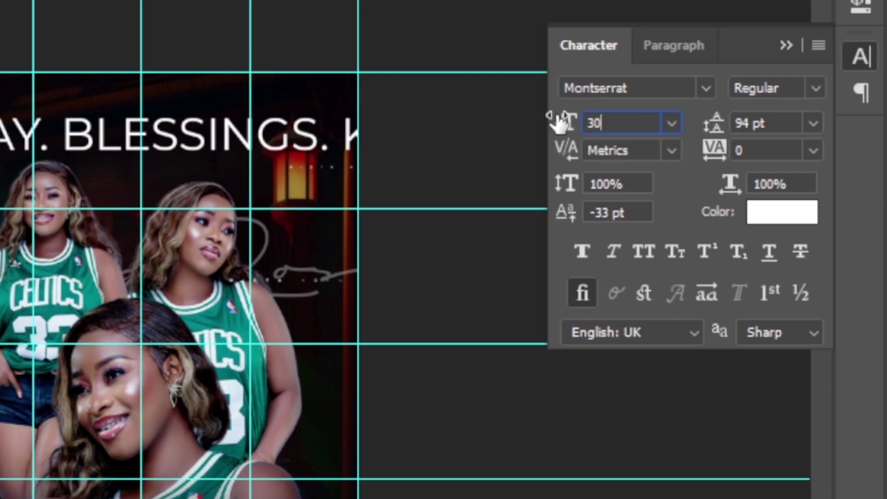
key(Return)
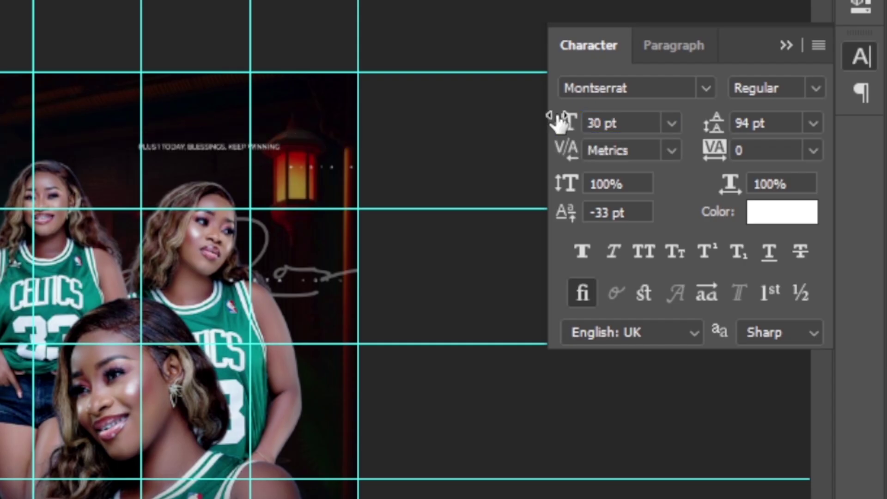
- Set the tagline's tracking to 700 and its font style to Bold
click(752, 149)
text(700)
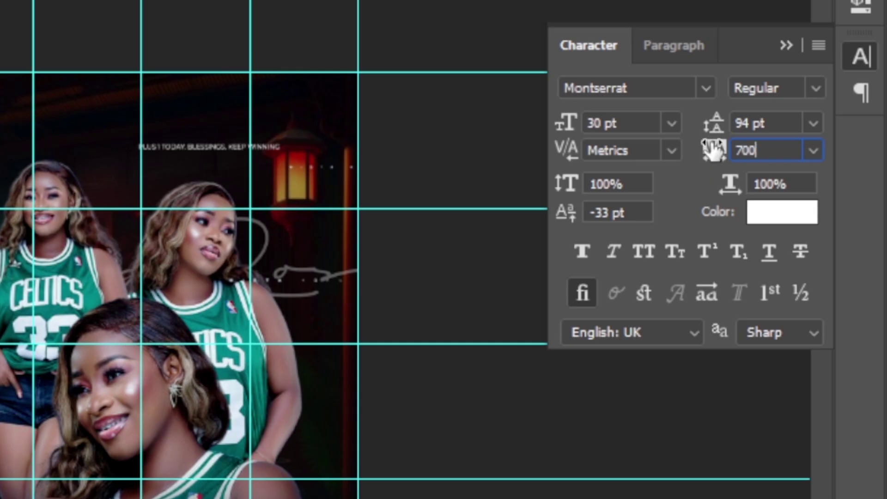
key(Return)
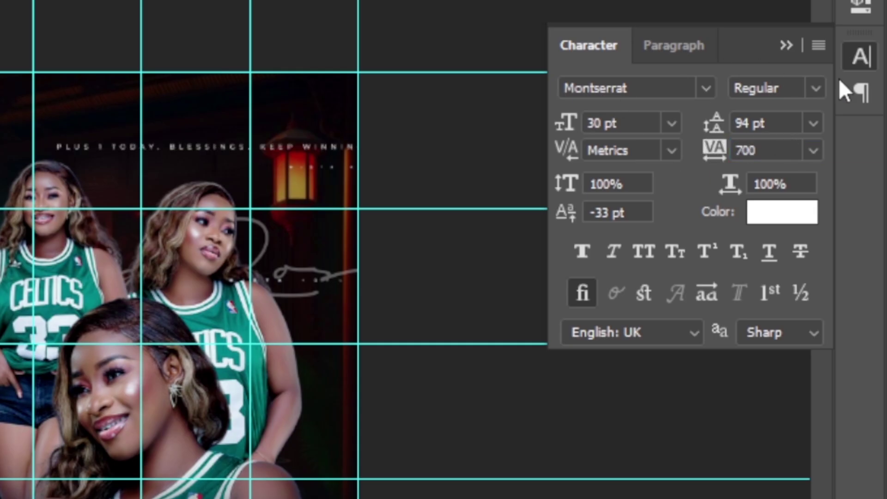
click(815, 87)
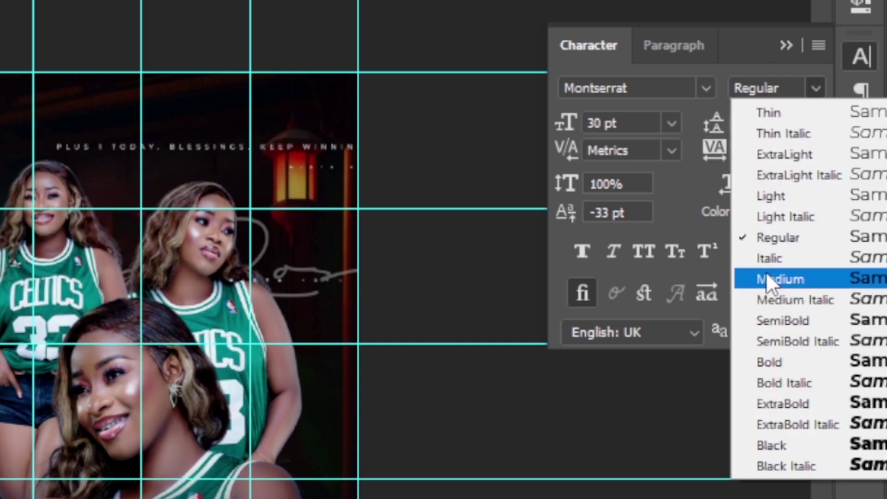
click(770, 362)
- Color the words "PLUS 1 TODAY." in the tagline amber ffba00, starting from a color sampled from the lantern
double_click(766, 139)
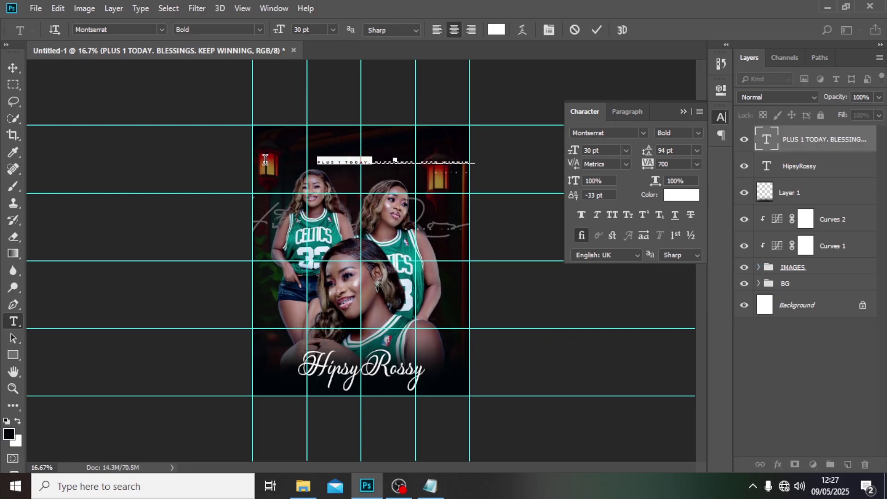
click(681, 194)
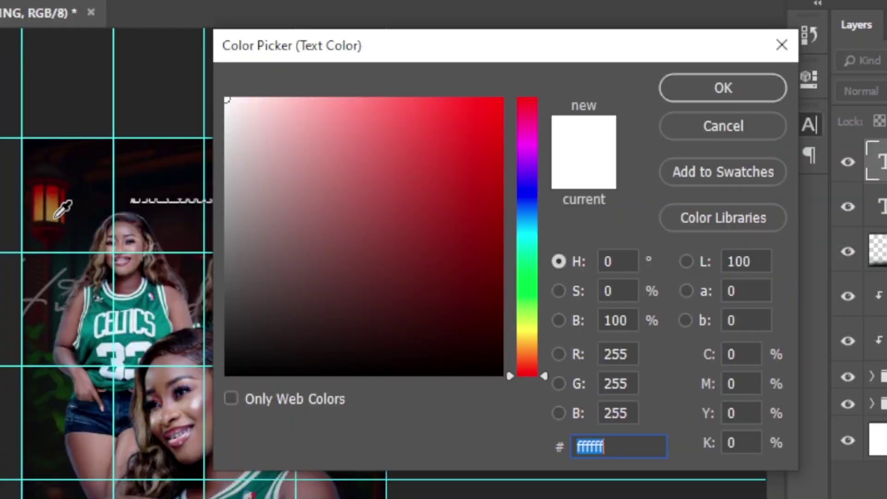
click(276, 167)
click(502, 97)
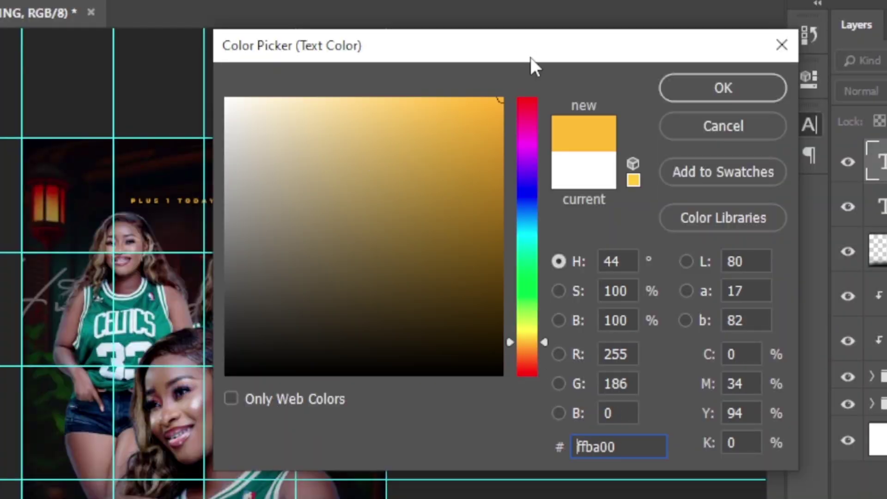
click(692, 95)
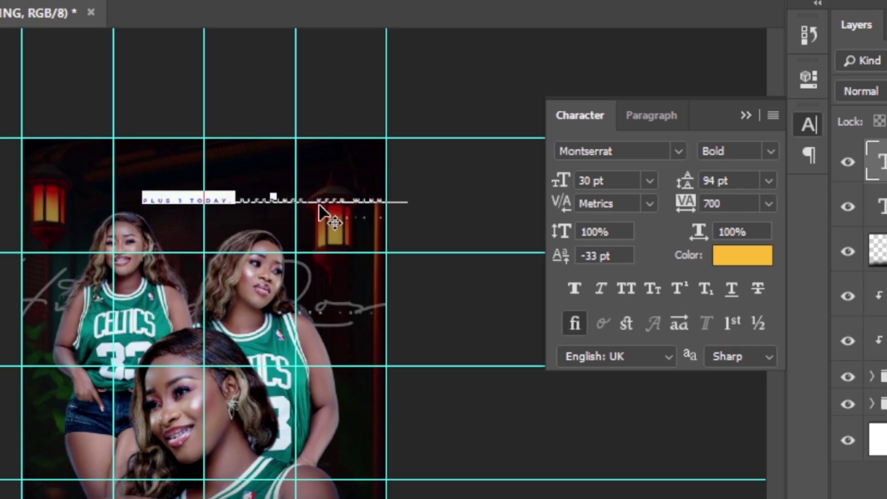
- Color the words "KEEP WINNING" in the tagline bright cyan, starting from a color sampled from the green jersey
drag(317, 200, 462, 208)
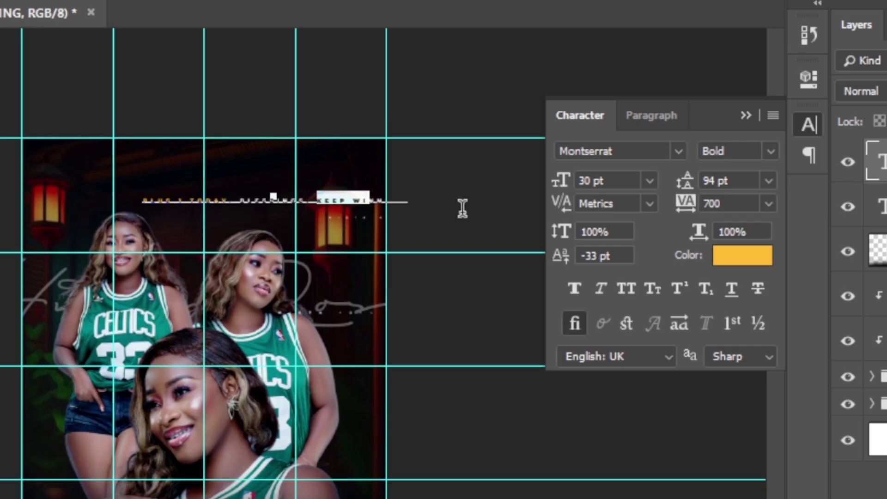
click(744, 258)
click(171, 319)
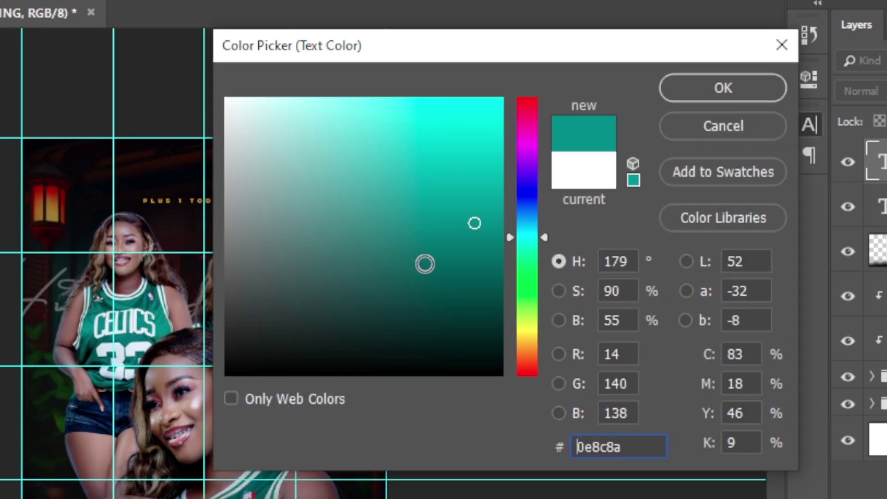
drag(490, 138, 531, 82)
drag(521, 46, 663, 128)
click(866, 176)
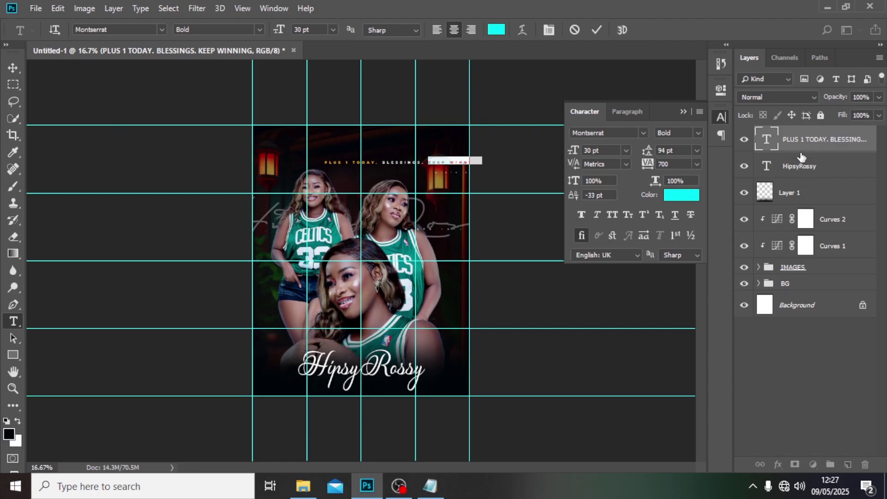
- Move the tagline down to the poster's lower edge, centered just beneath the script name
click(13, 67)
drag(369, 167, 370, 417)
key(ctrl+t)
key(shift+Down)
key(shift+Down)
key(shift+Down)
key(shift+Down)
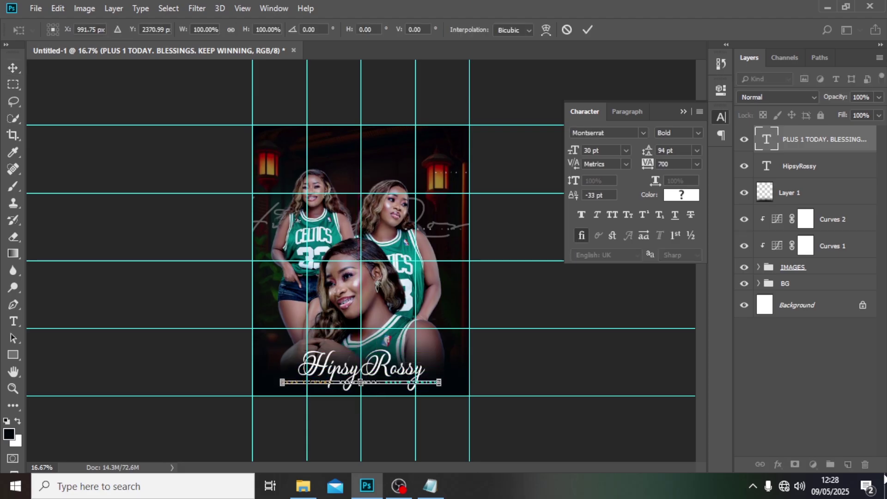
key(Return)
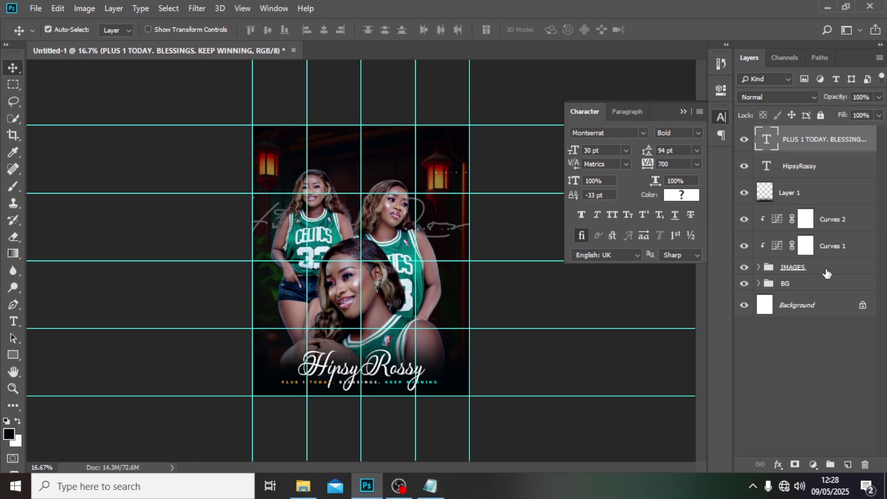
- Nudge the script name and tagline layers slightly down together, then group them under the name NAME
ctrl+click(833, 175)
key(shift+Down)
key(shift+Down)
key(shift+Down)
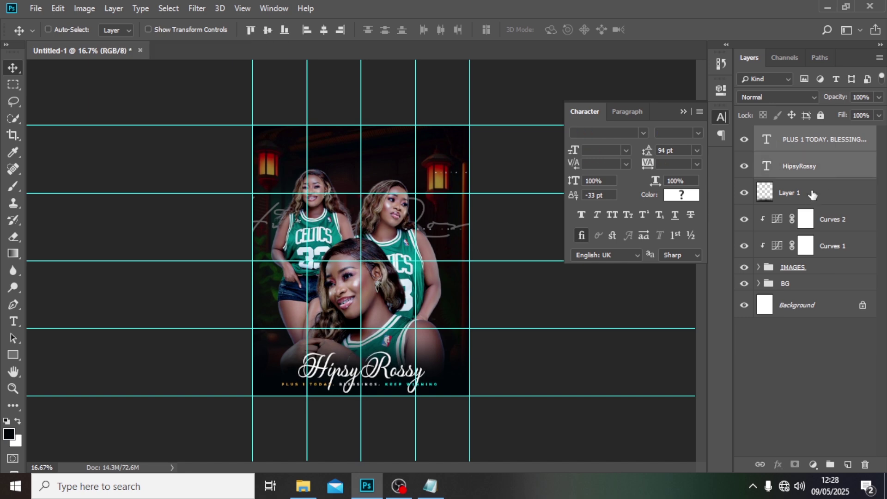
key(ctrl+g)
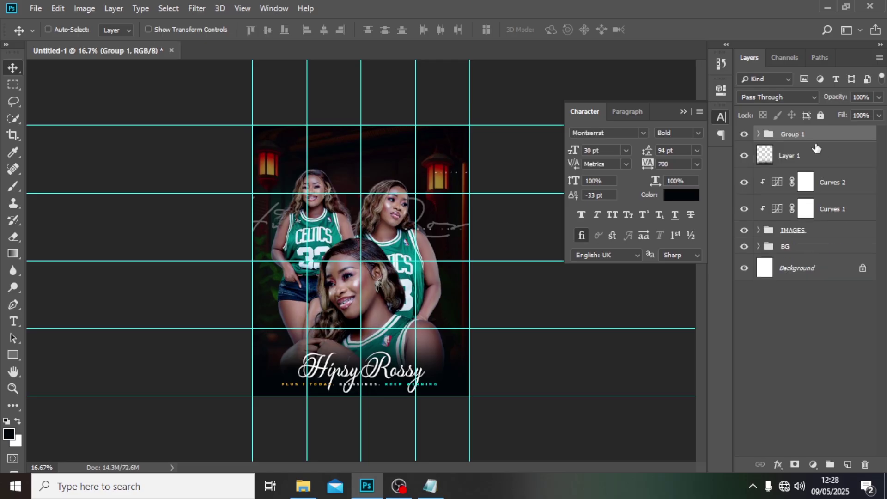
double_click(793, 133)
text(NAME)
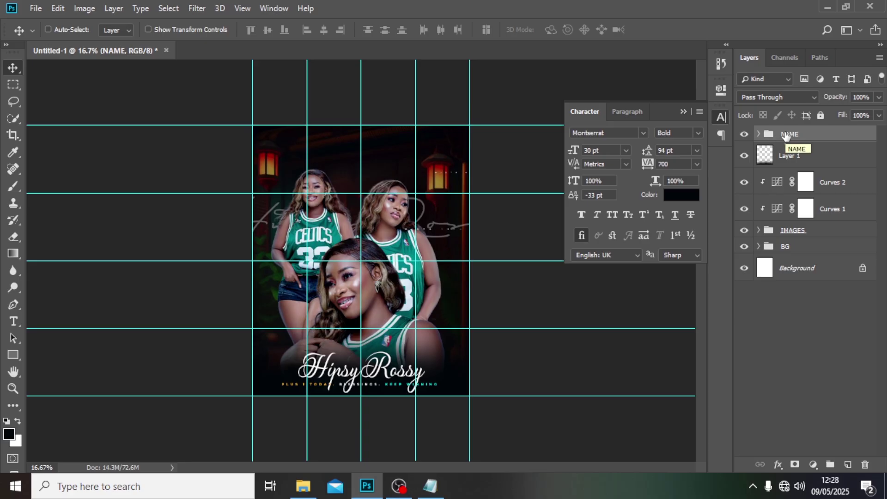
- Place the embedded orange circle image Ellipse 2 copy and position it over the shoulder of the woman in the upper right portrait
key(t)
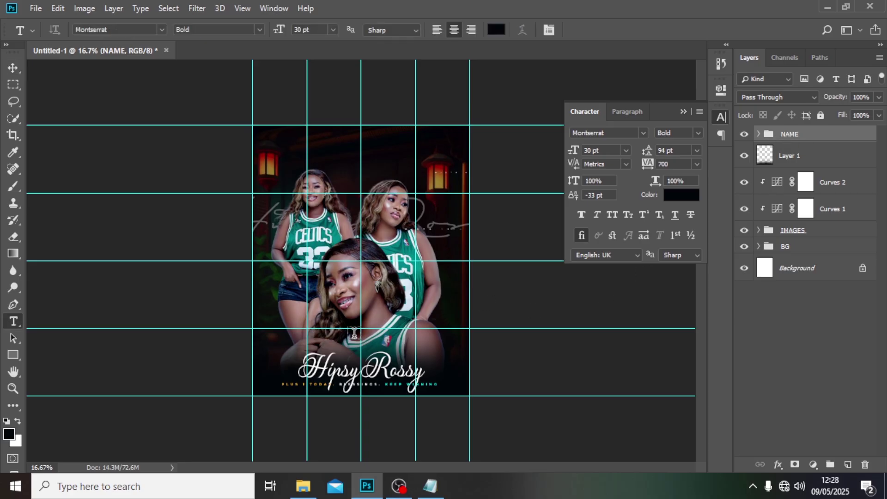
click(36, 8)
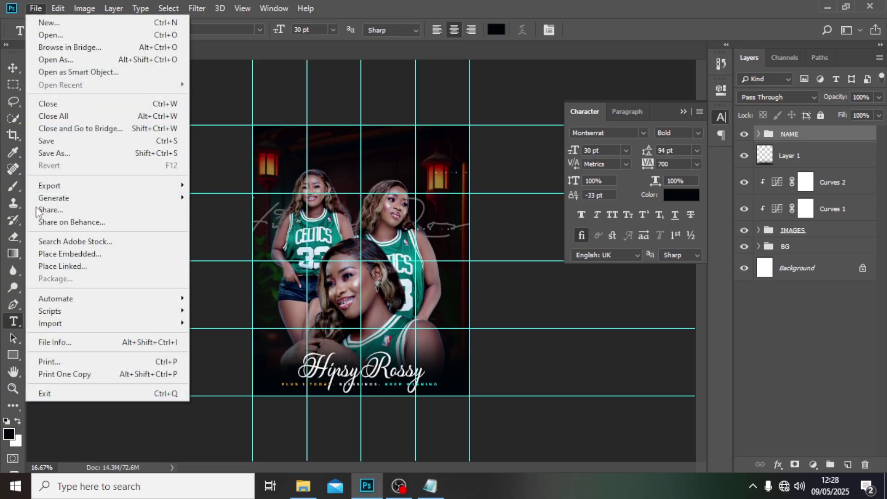
click(44, 252)
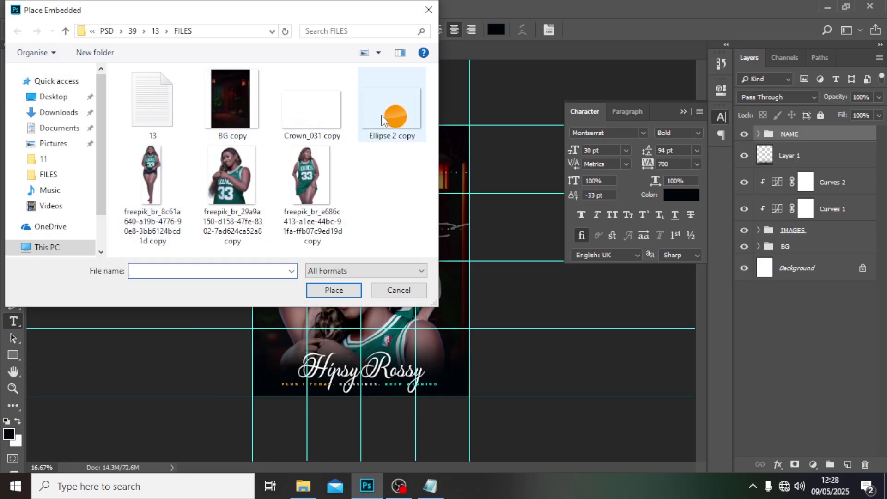
click(393, 113)
click(334, 292)
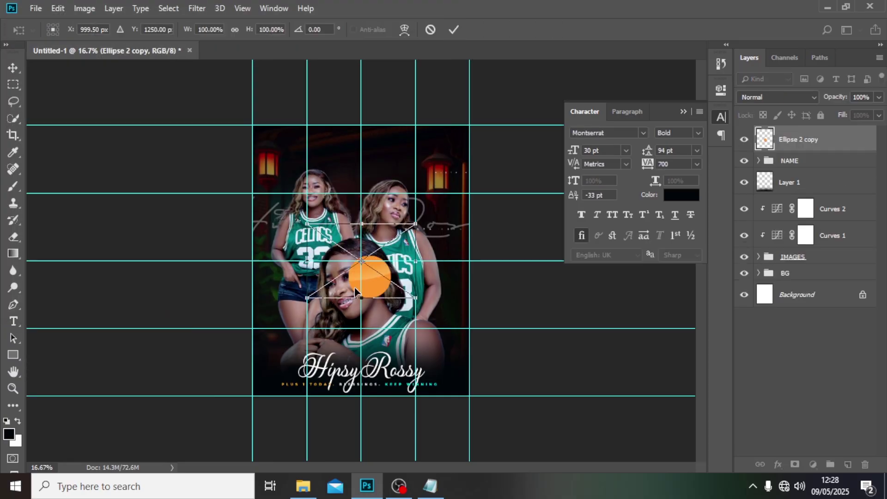
drag(396, 279, 464, 216)
key(t)
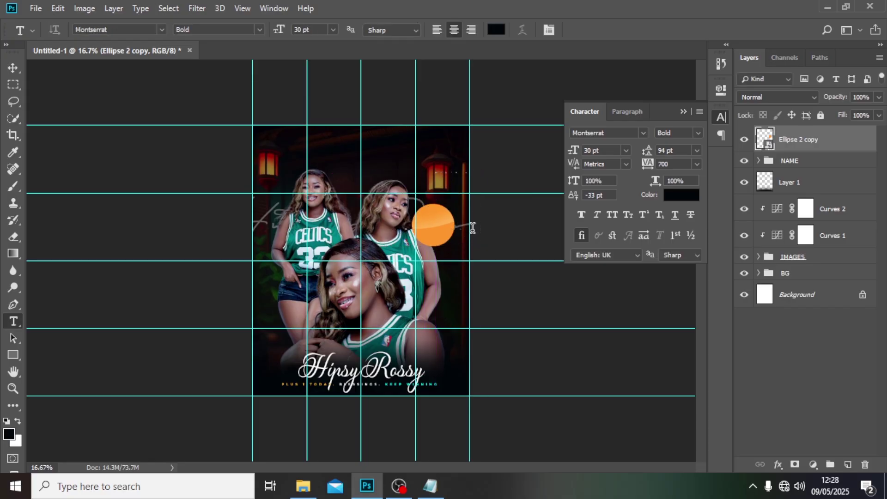
key(v)
drag(472, 228, 472, 231)
- Copy "16TH NOV" from the Notepad file into a new two-line text layer and move it onto the orange circle
key(t)
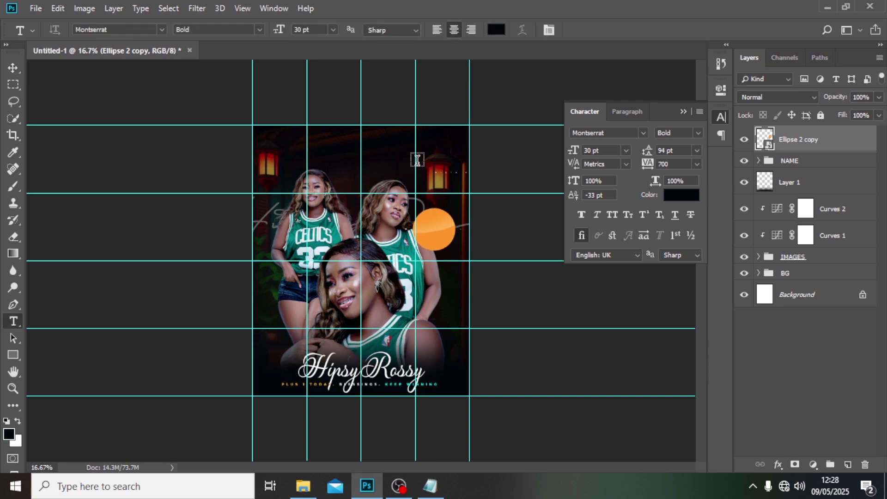
click(394, 150)
click(430, 485)
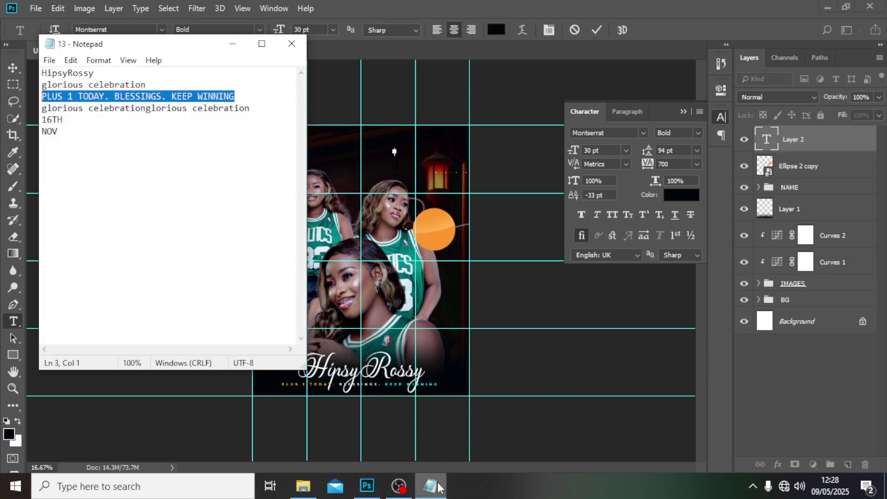
drag(61, 132, 34, 118)
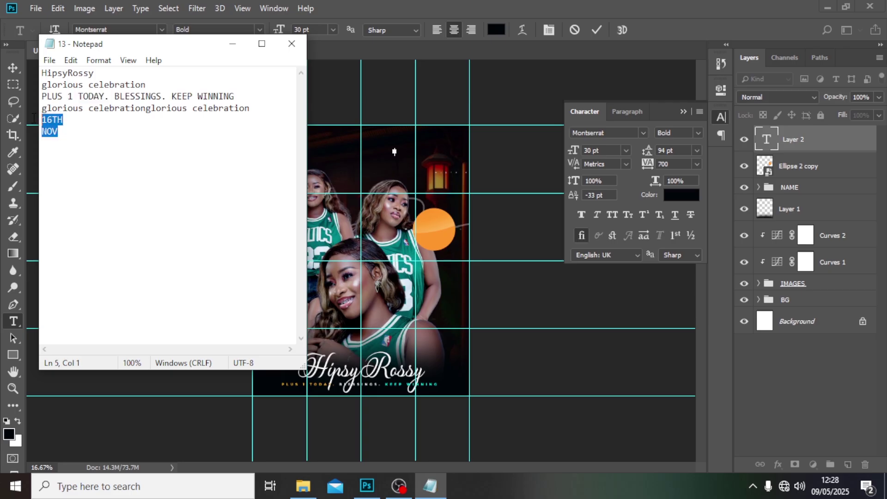
click(341, 6)
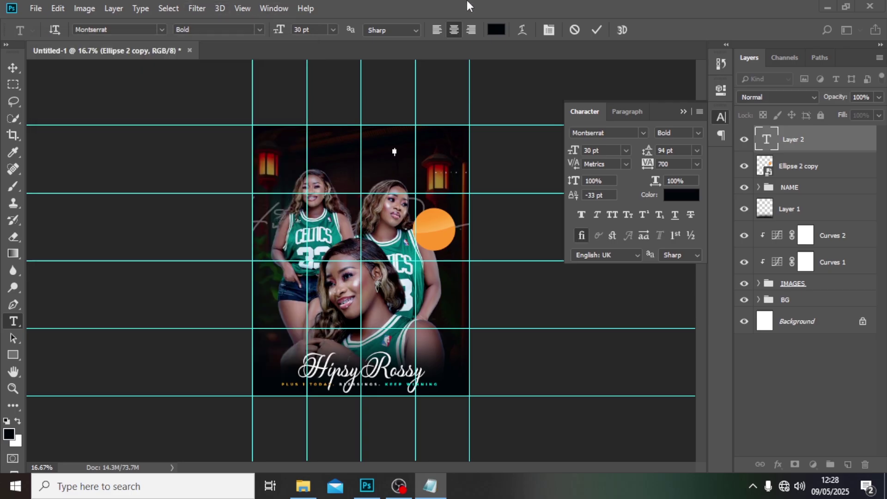
click(596, 29)
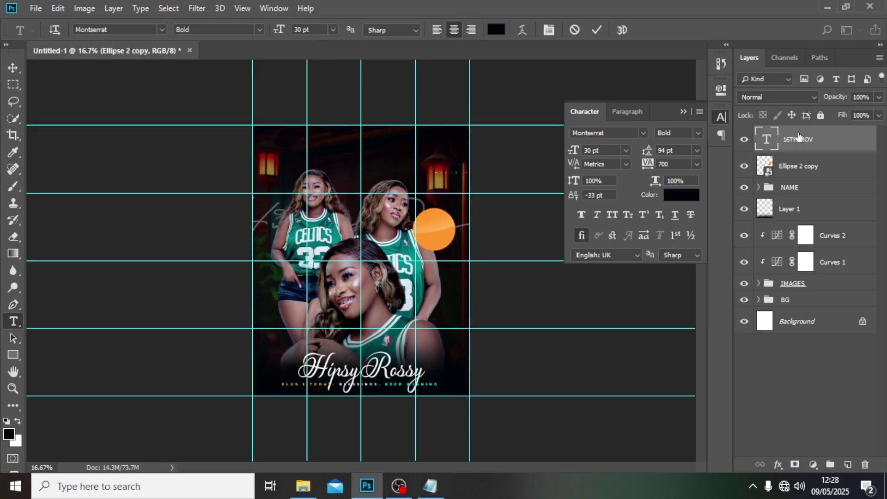
click(13, 67)
drag(410, 194, 460, 228)
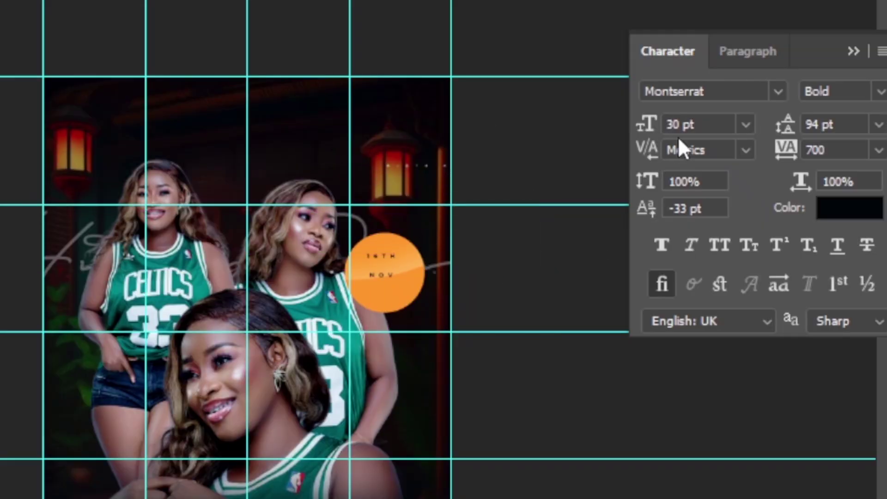
- Set the date text to 108 pt with 0 tracking and nudge it down to center it in the orange circle
click(694, 125)
text(108)
key(Return)
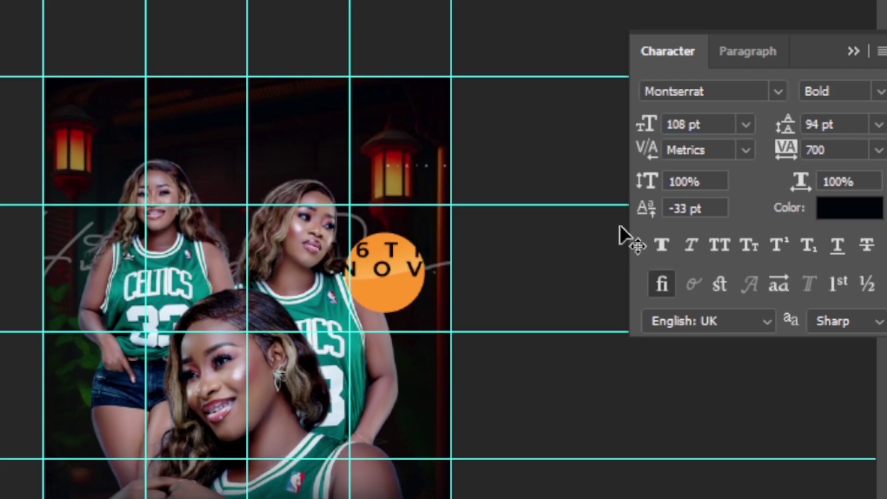
click(838, 149)
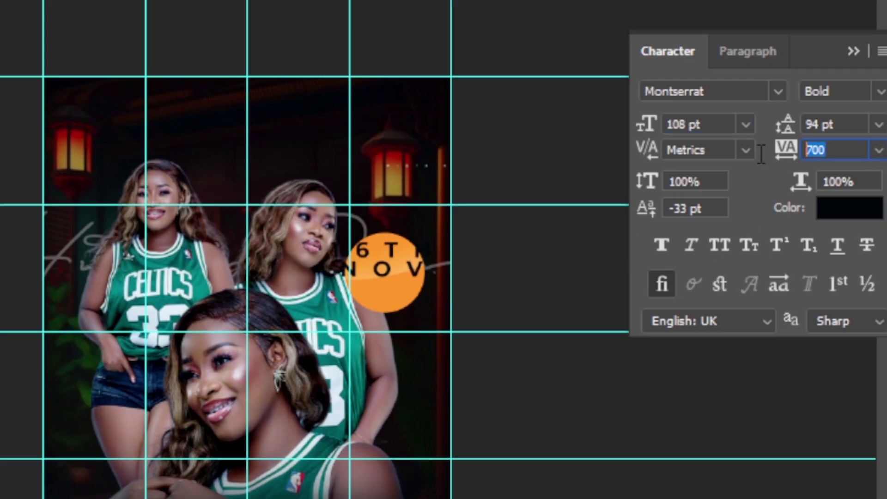
text(0)
key(Return)
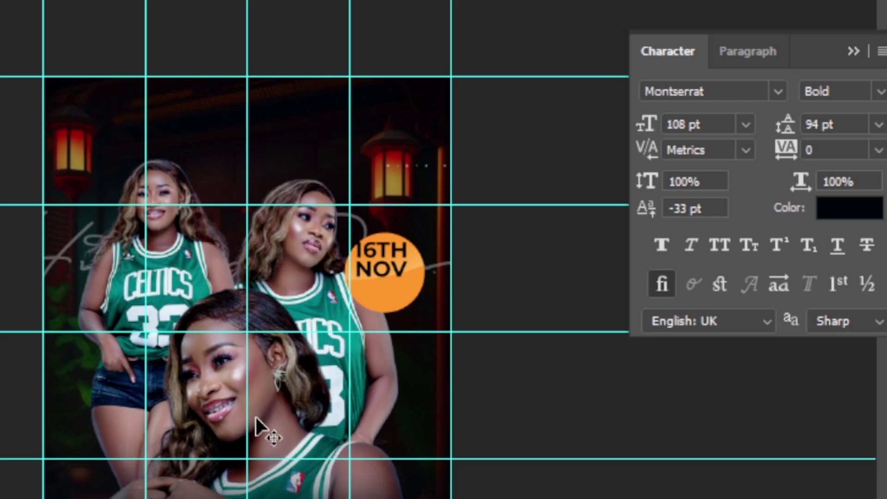
key(Down)
key(Down)
key(Down)
key(Down)
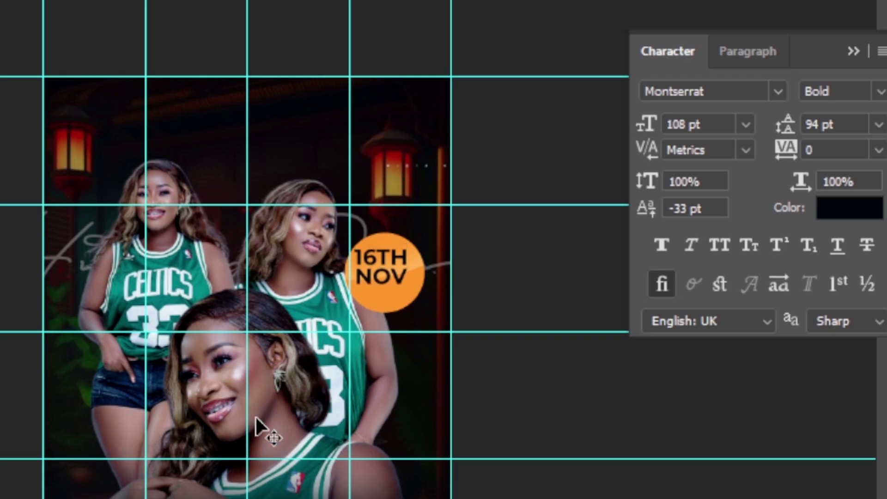
- Change the date text's font to Adoha and rotate the text slightly clockwise inside the circle
click(779, 87)
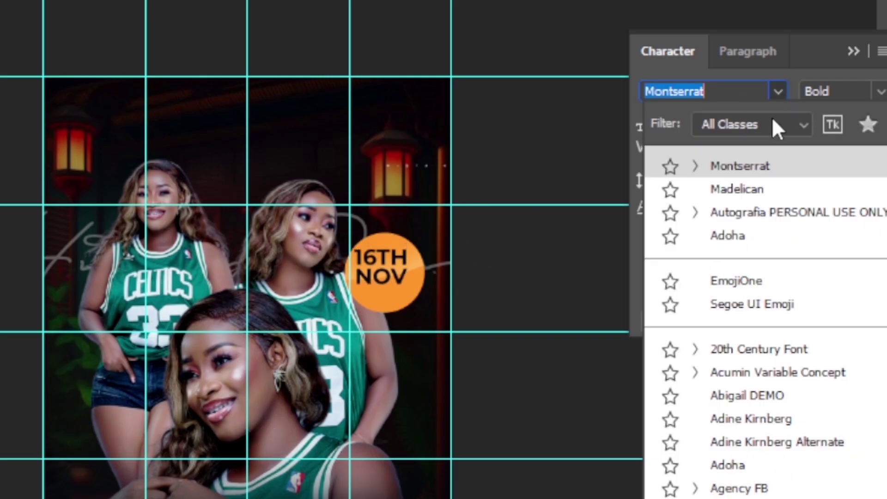
key(Down)
click(713, 234)
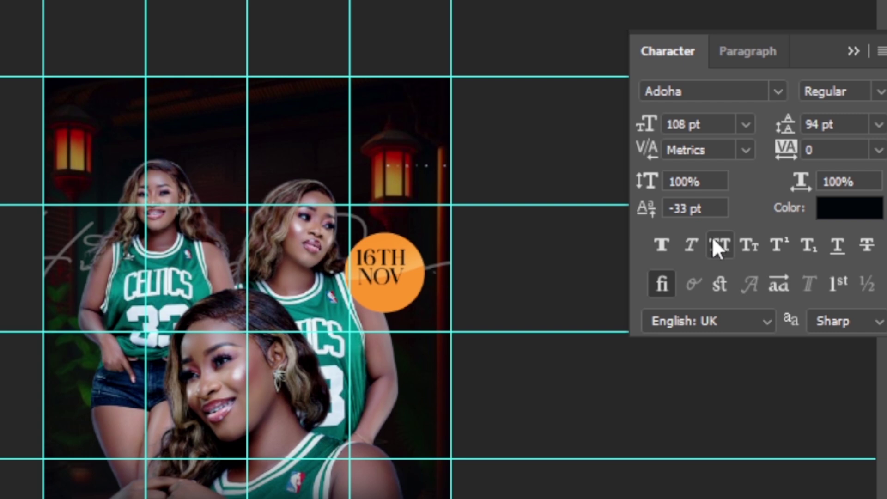
key(ctrl+t)
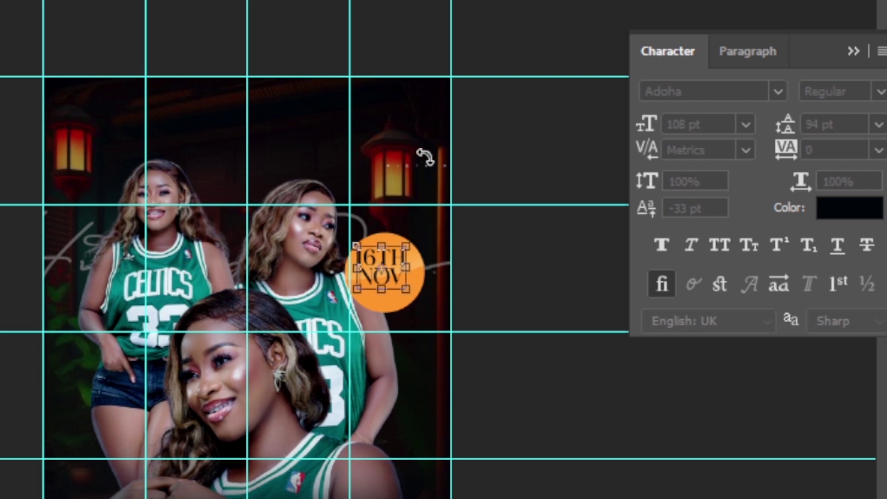
drag(421, 154, 452, 195)
key(Return)
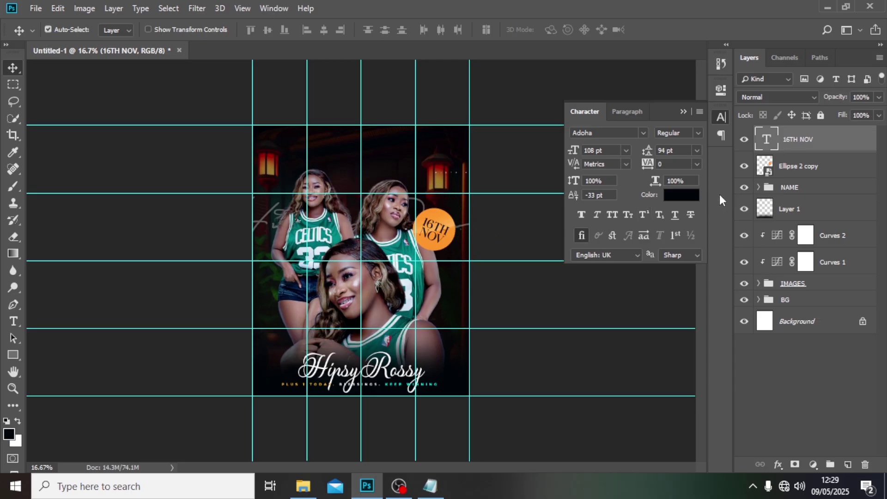
- Select the orange circle's outline, add a new empty layer, and convert the selection to a work path with 1.0 pixel tolerance
ctrl+click(765, 166)
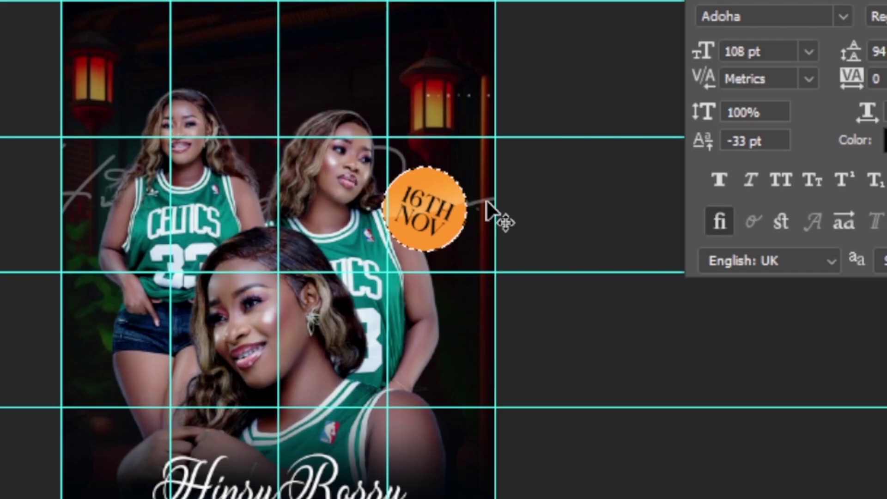
drag(430, 210, 411, 208)
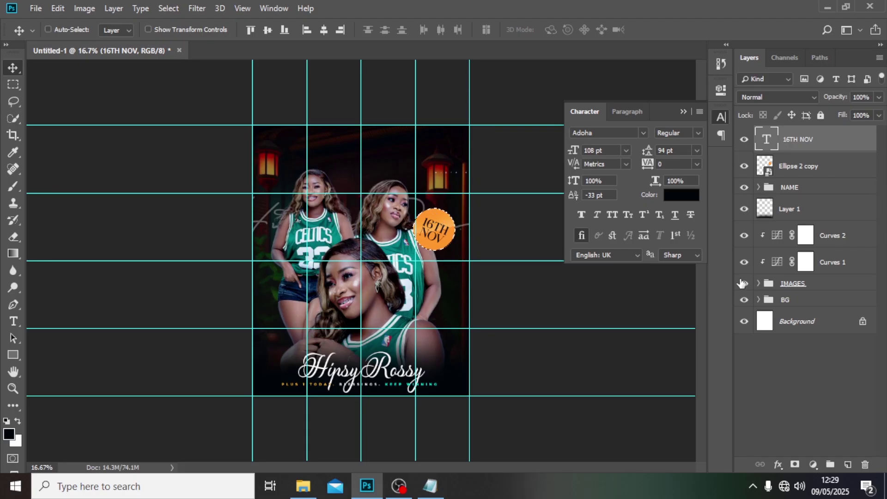
click(847, 464)
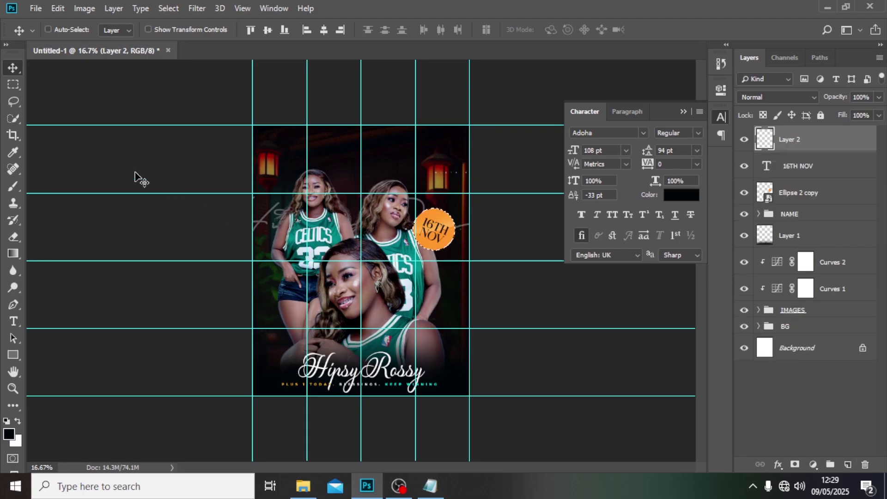
click(13, 84)
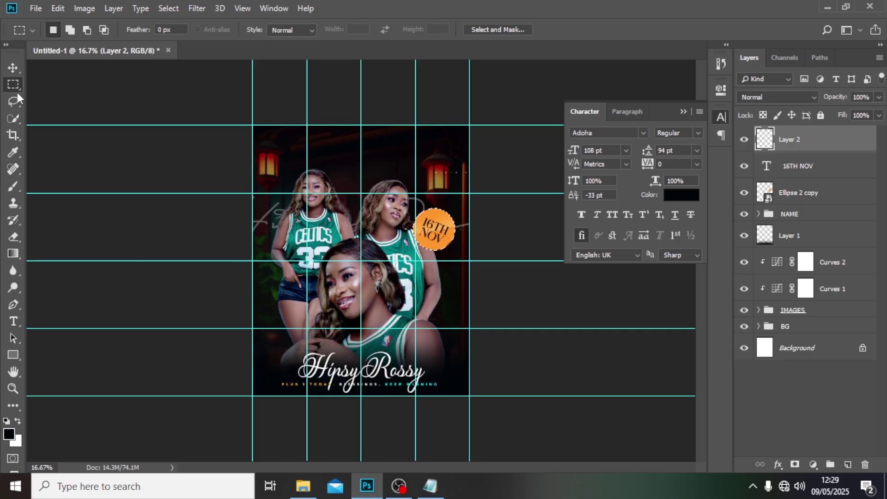
right_click(410, 203)
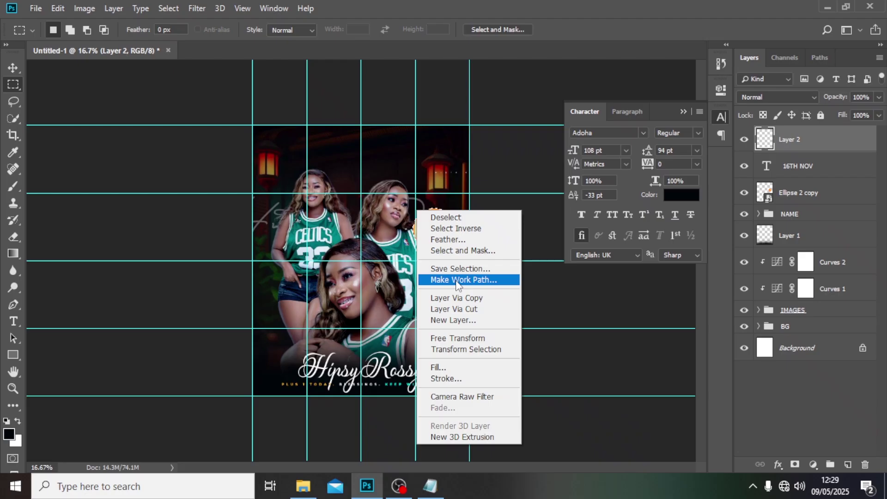
click(456, 279)
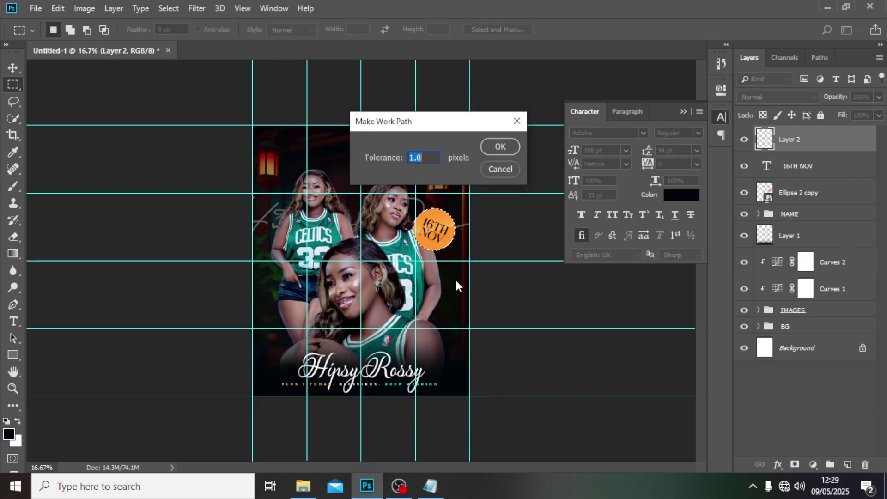
click(501, 146)
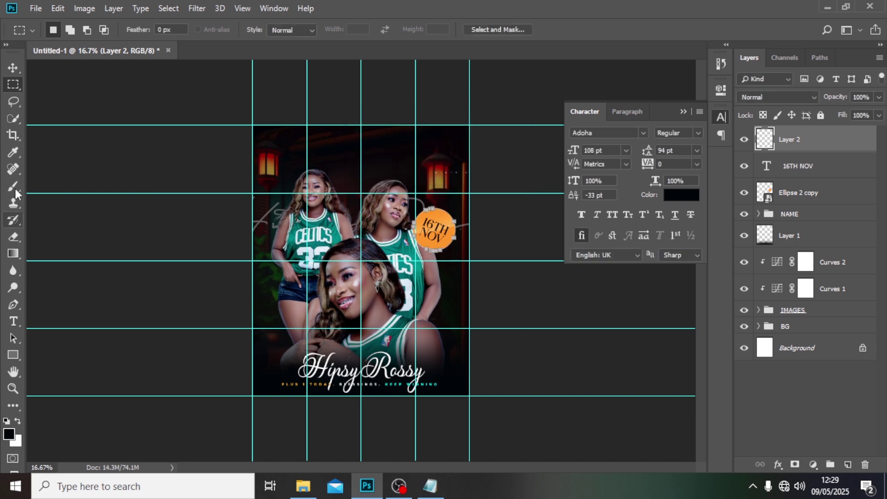
- Copy "glorious celebrationglorious celebration" from the Notepad file and paste it as text along the circular path around the badge
click(13, 321)
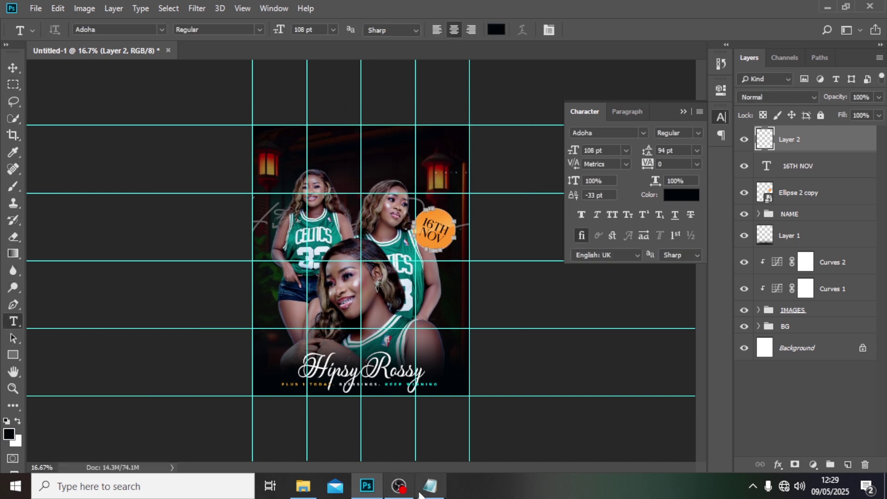
click(422, 492)
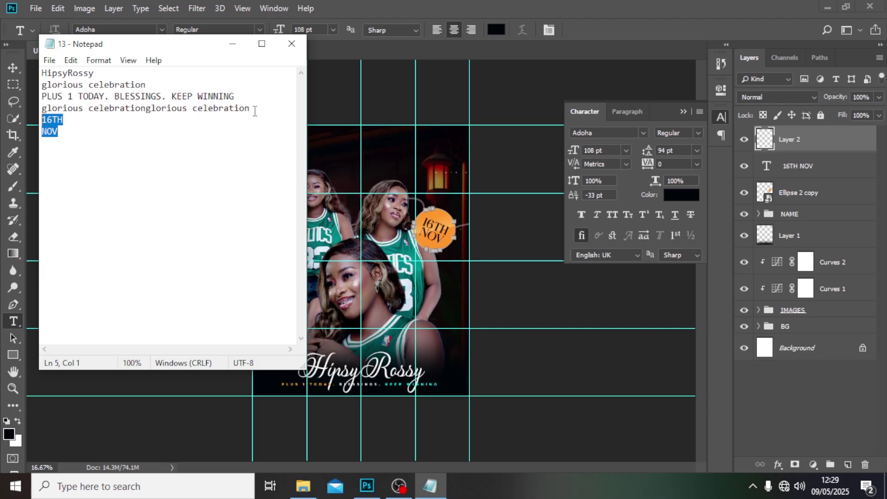
drag(255, 111, 34, 109)
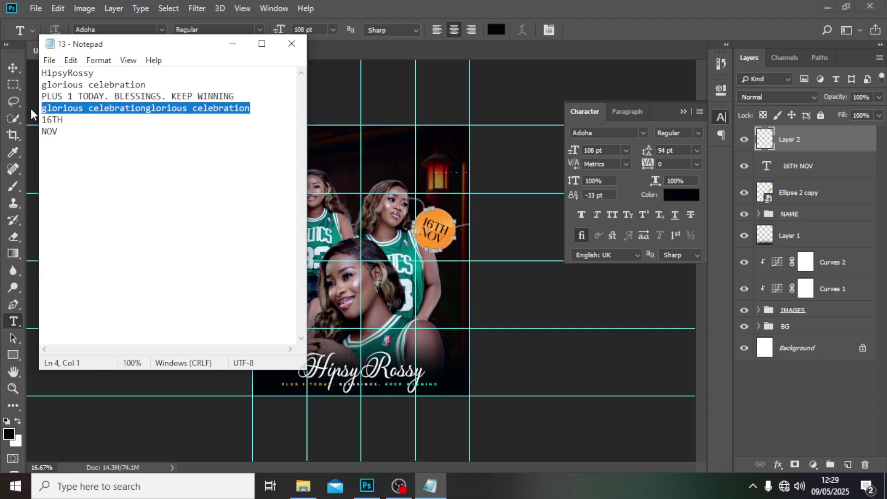
click(421, 4)
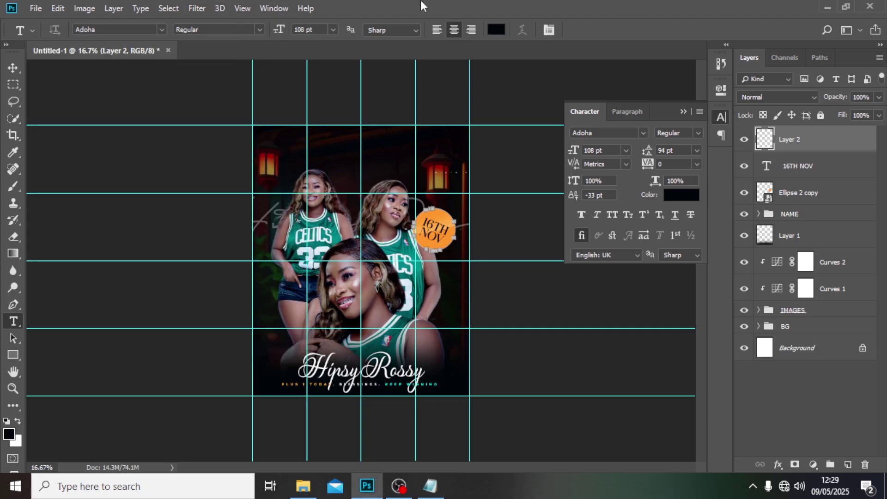
click(441, 208)
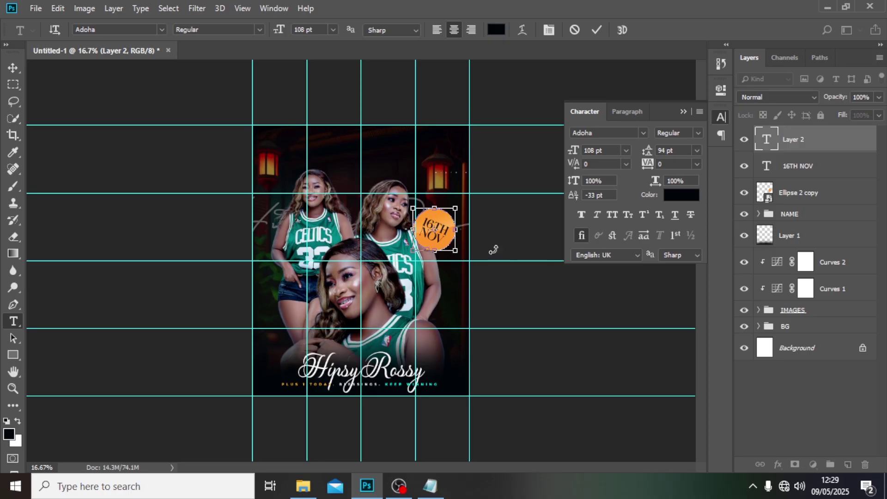
key(ctrl+v)
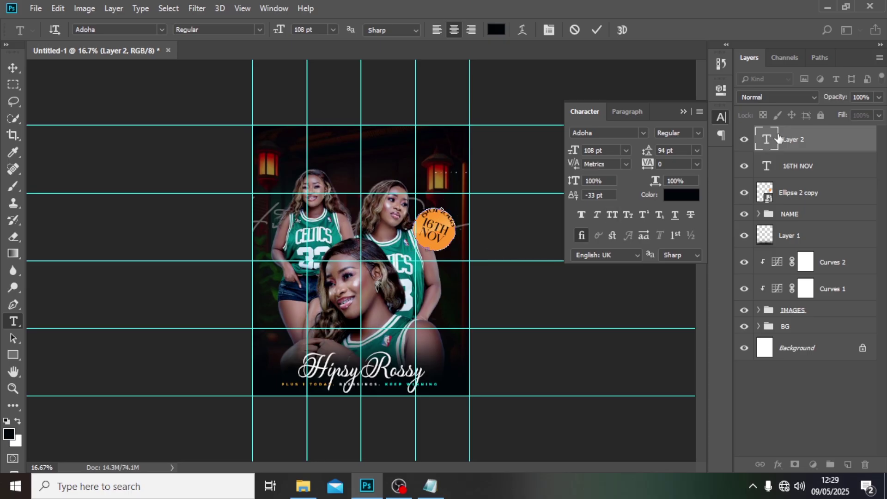
key(ctrl+Return)
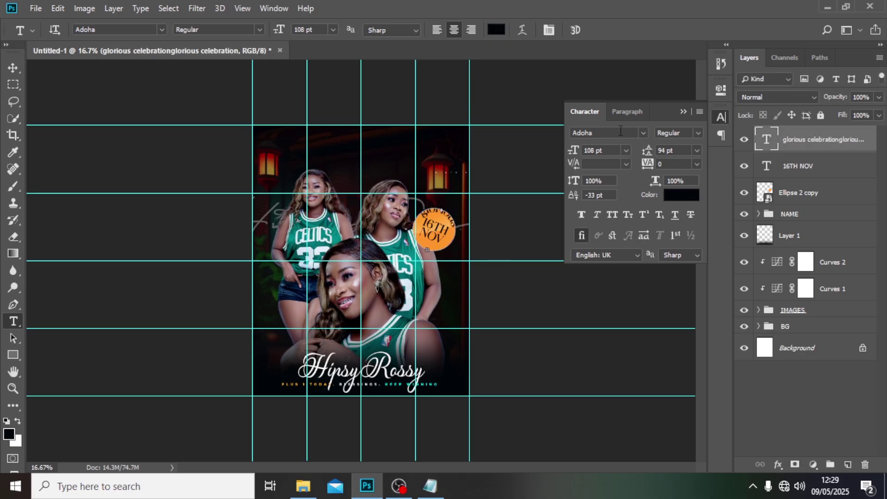
- Set the circular badge text to Montserrat in all caps at 26 pt
click(642, 134)
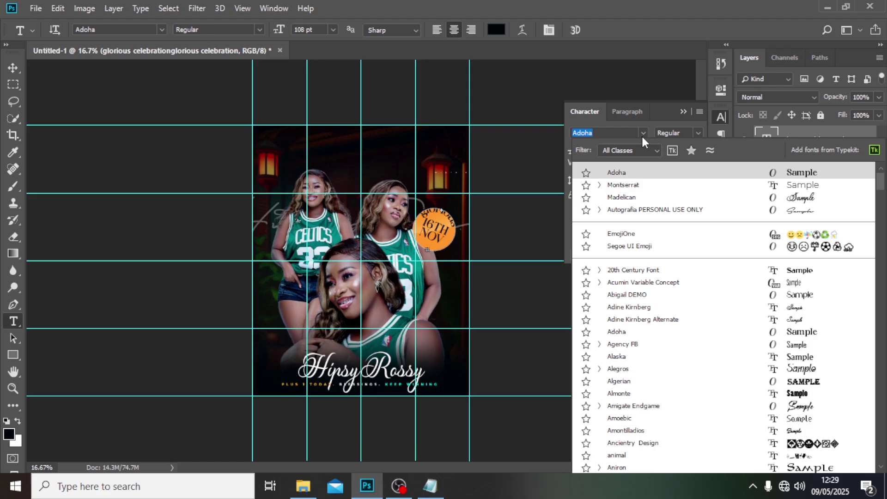
click(633, 185)
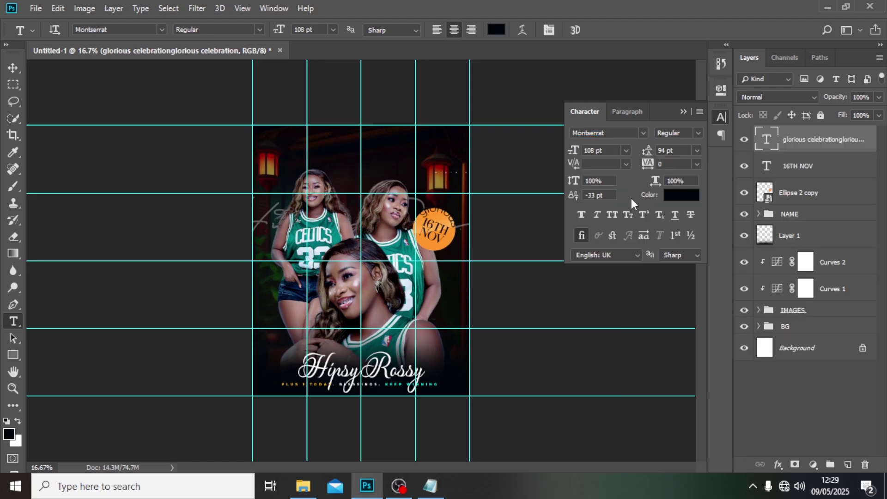
click(610, 215)
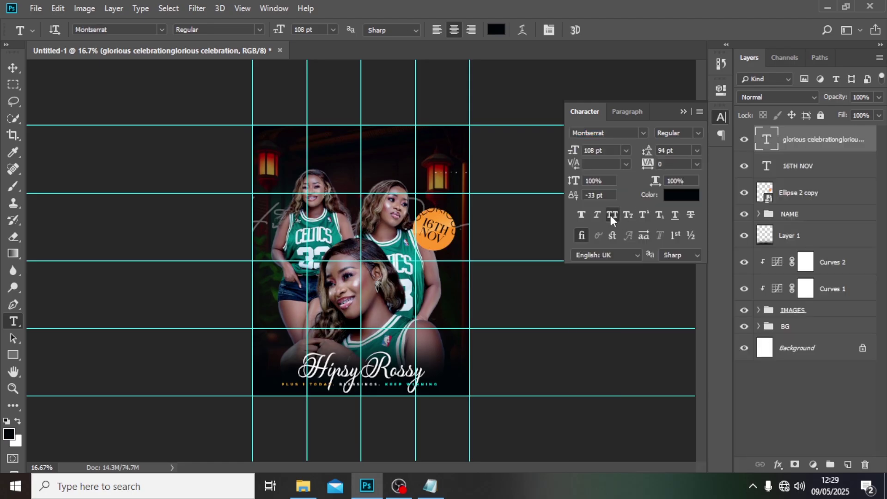
click(605, 150)
text(26)
key(Return)
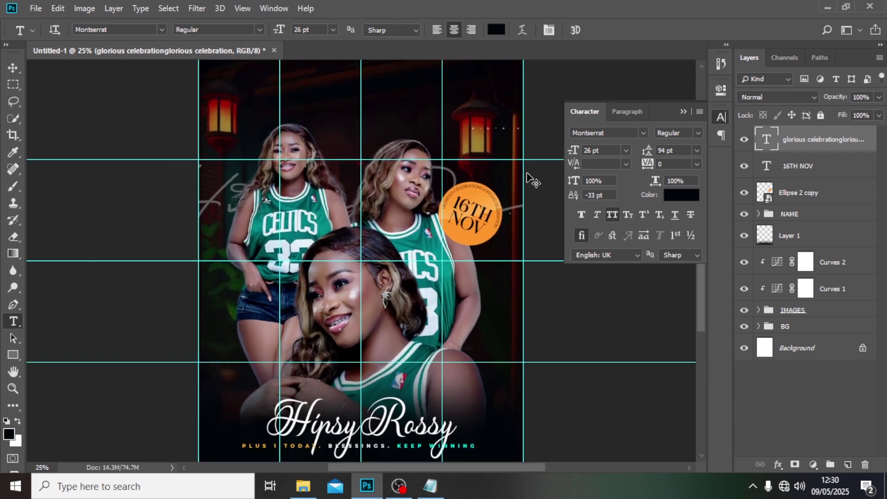
- Set the circular text's tracking to 500 so it spreads around the orange badge
key(ctrl+plus)
key(ctrl+plus)
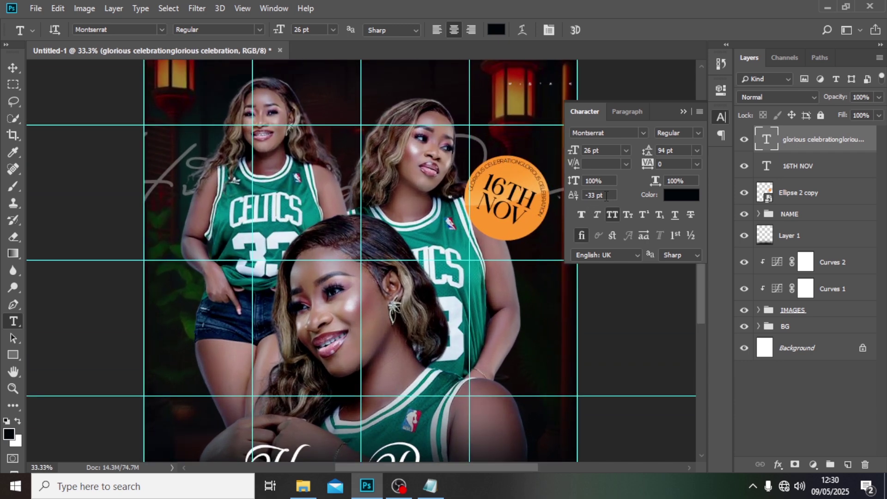
drag(603, 197, 584, 199)
click(665, 164)
text(500)
key(Return)
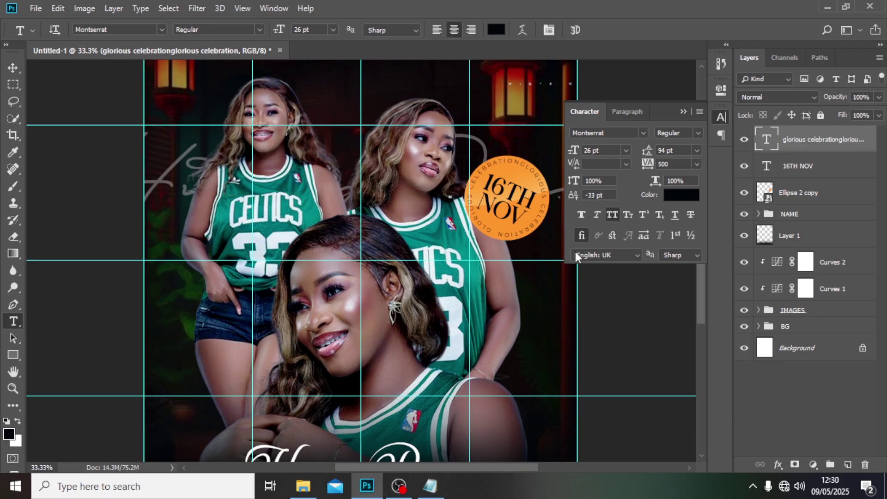
- Hide the guides and group the circular text, date text and orange circle layers under the name DATE
key(ctrl+semicolon)
shift+click(796, 167)
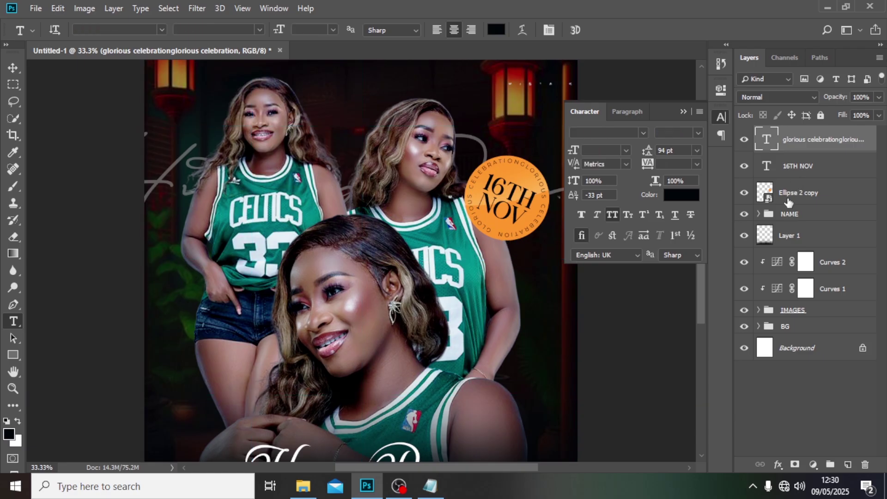
shift+click(787, 196)
key(ctrl+g)
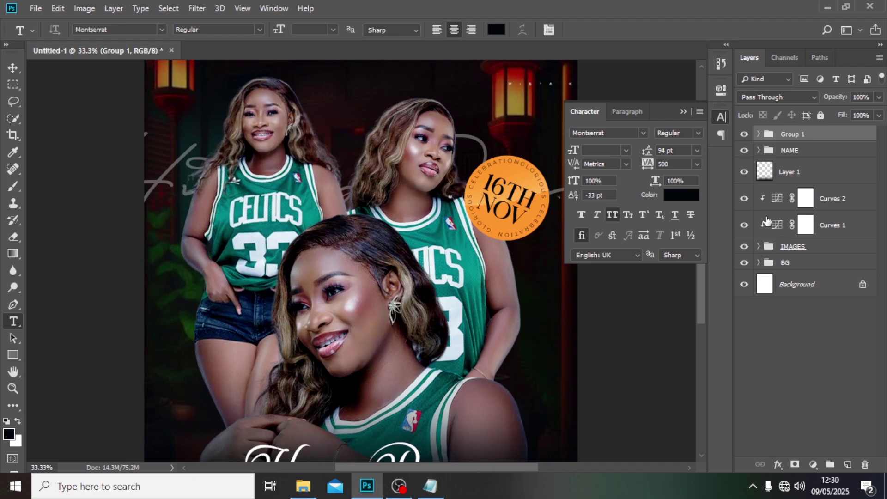
double_click(791, 134)
text(DATE)
key(Return)
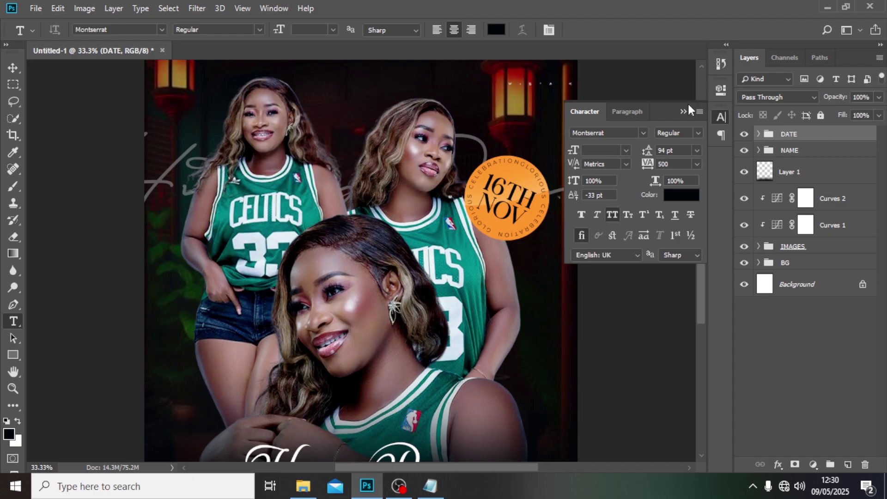
click(680, 113)
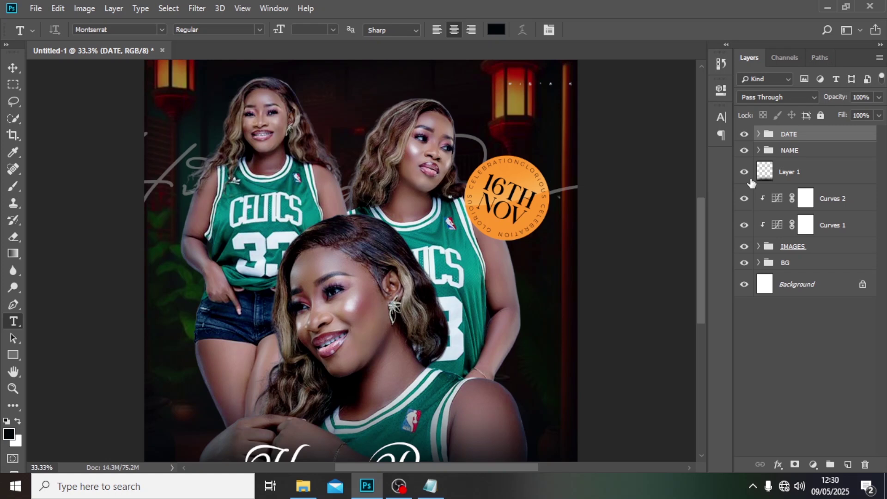
- Place the Crown_031 copy image as an embedded object and position it above the head of the woman beside the date badge
key(ctrl+0)
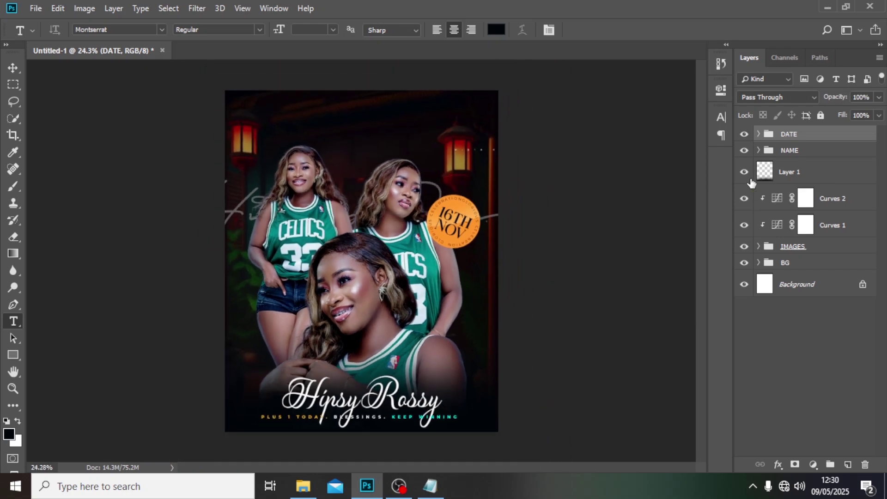
key(ctrl+minus)
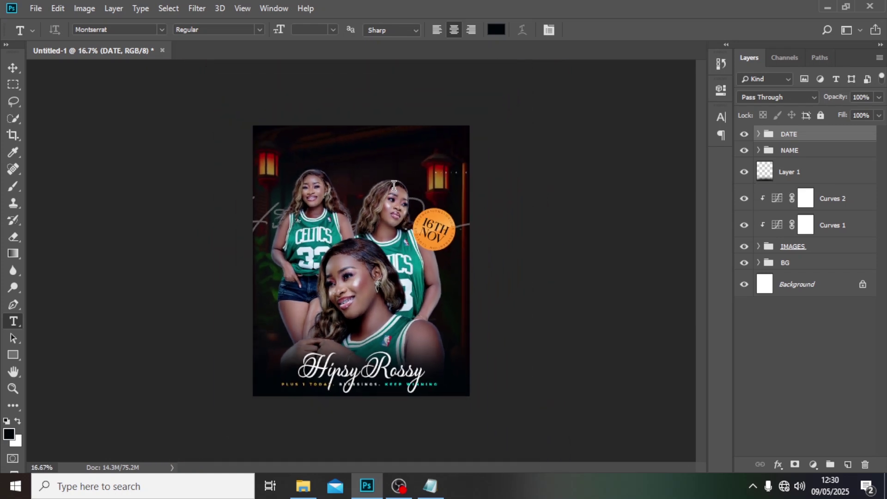
click(35, 9)
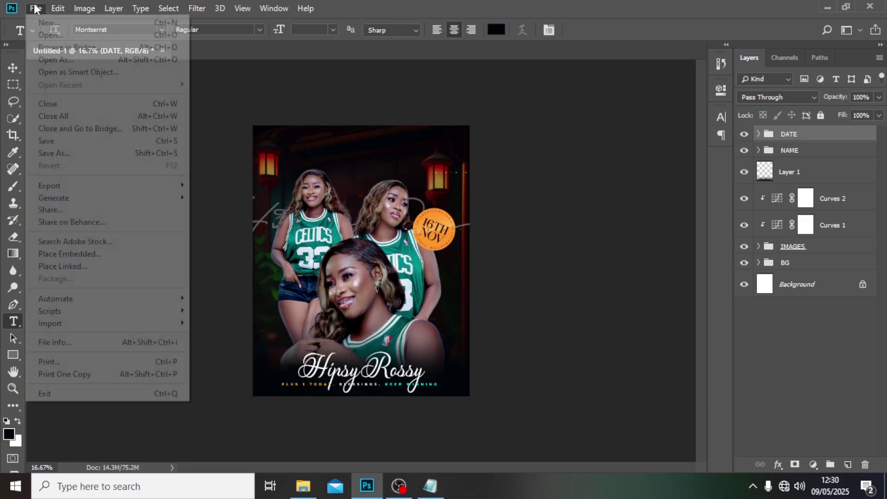
click(77, 252)
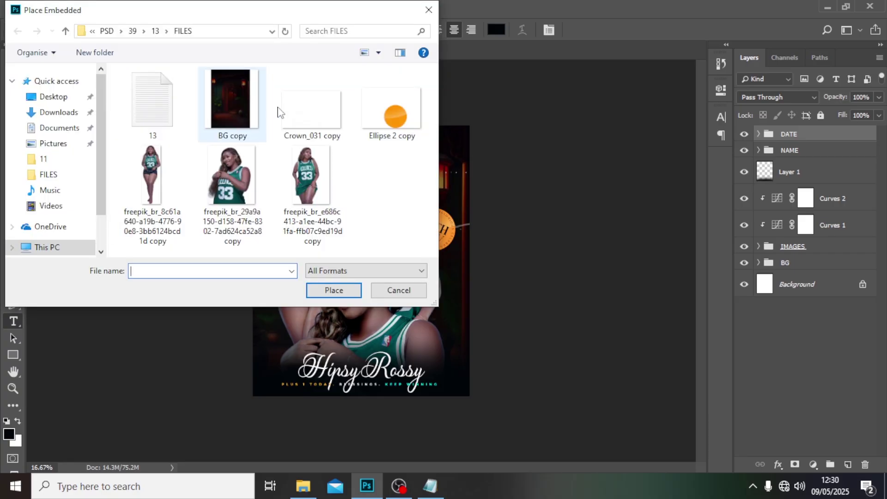
click(312, 104)
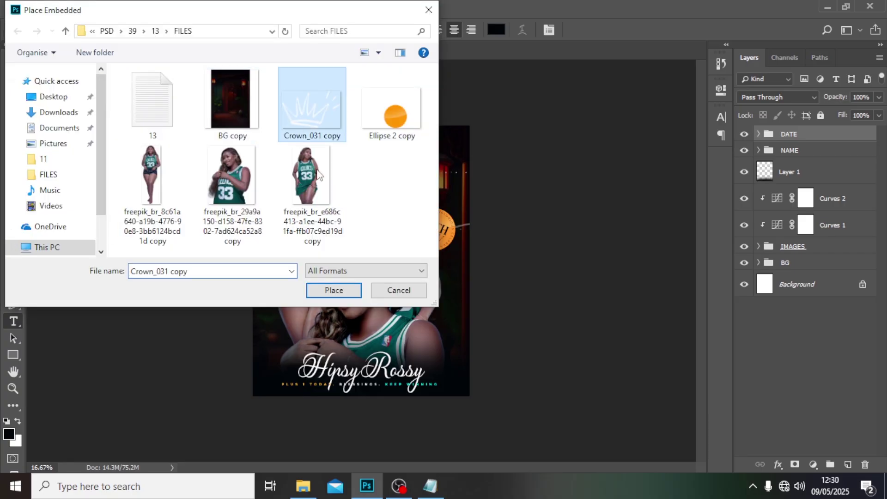
click(329, 290)
key(Return)
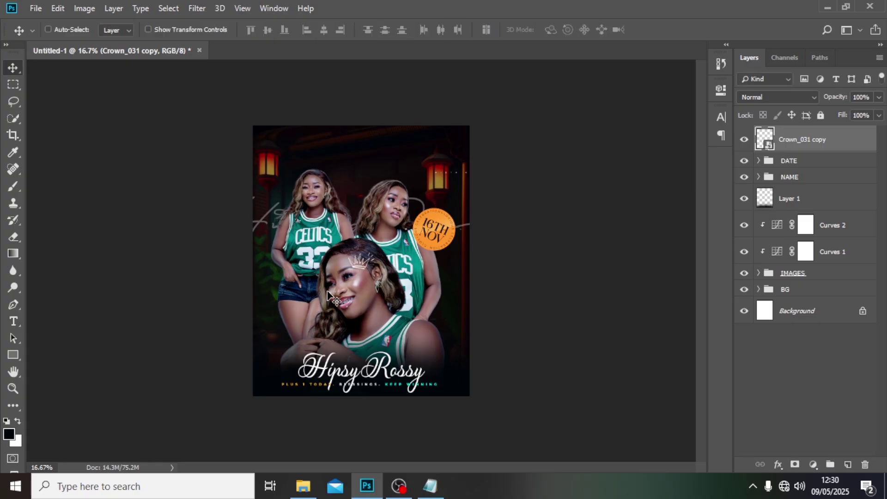
drag(356, 267, 390, 174)
- Copy "glorious celebration" from the Notepad file and paste it into a new text layer near the poster's top edge
key(t)
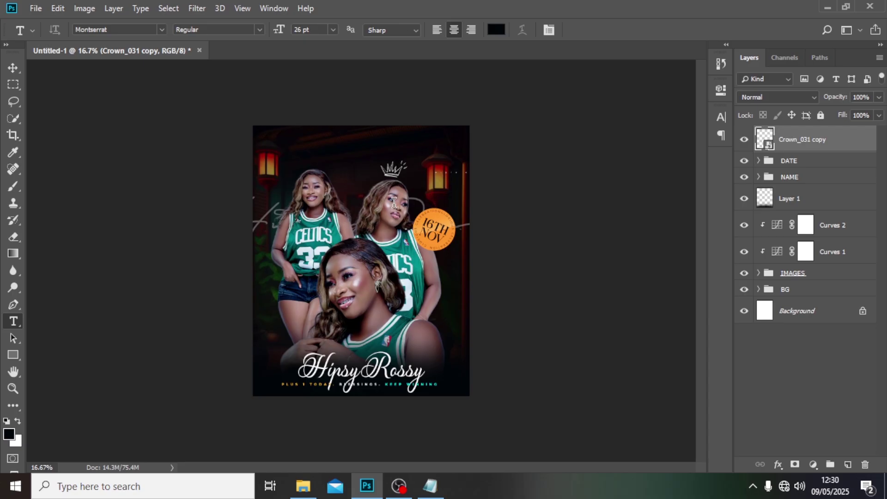
click(322, 149)
click(430, 485)
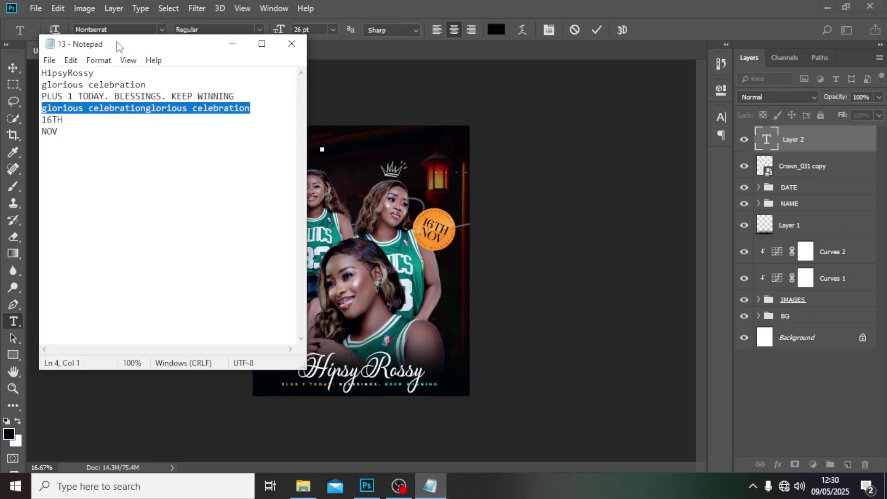
drag(147, 85, 31, 86)
key(ctrl+c)
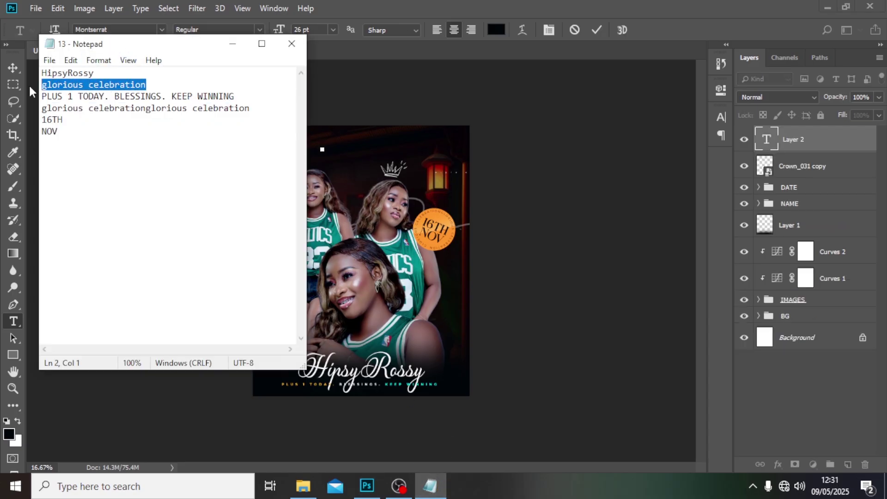
click(470, 1)
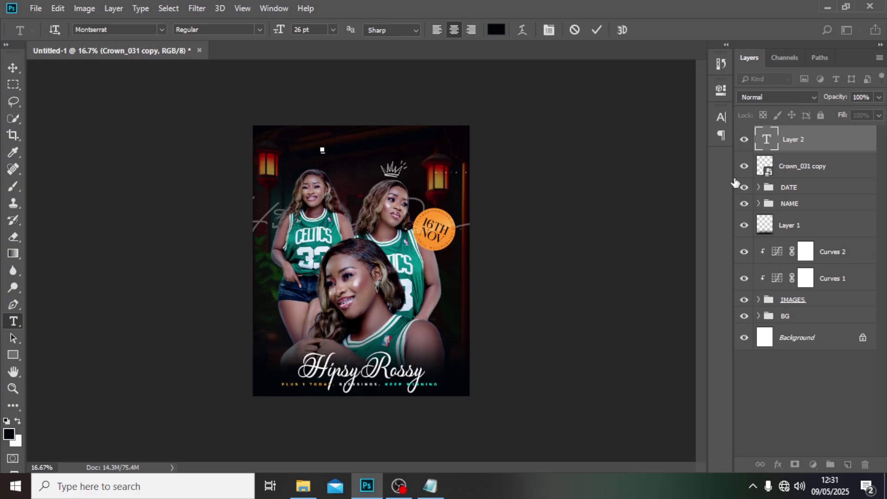
click(776, 139)
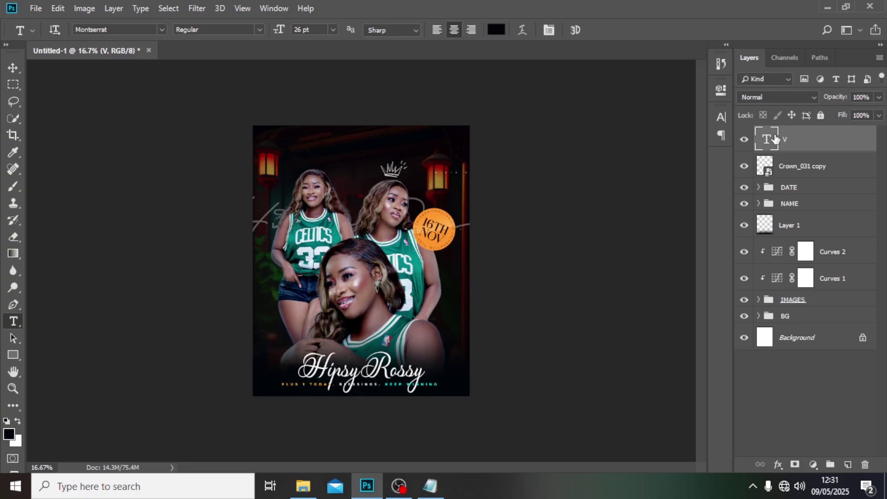
double_click(767, 139)
key(ctrl+v)
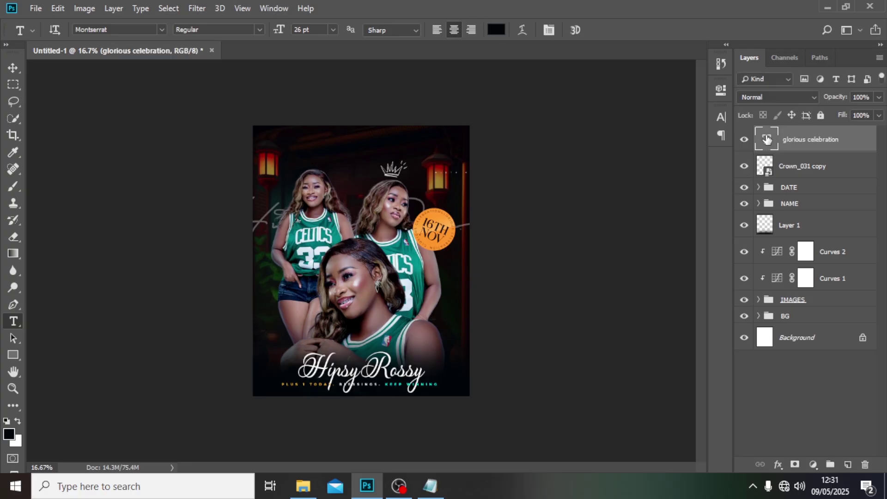
- Change the "glorious celebration" heading's color to white (ffffff) and its font weight to Medium
click(720, 118)
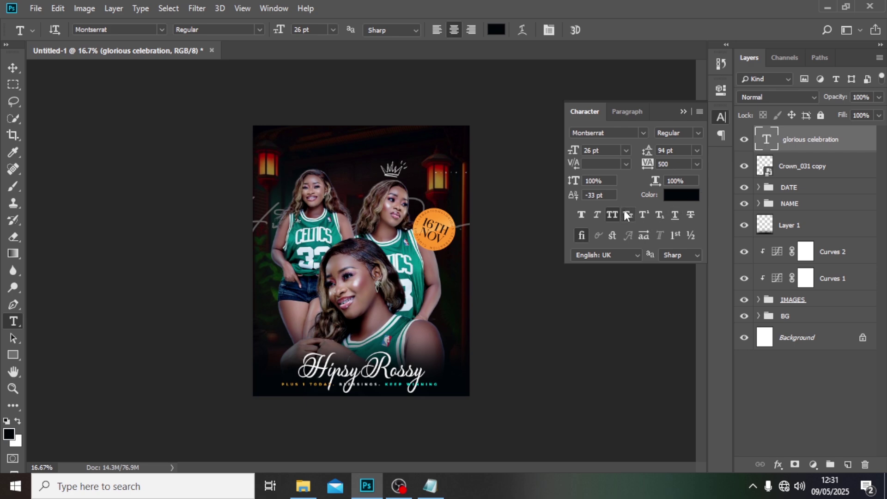
click(672, 194)
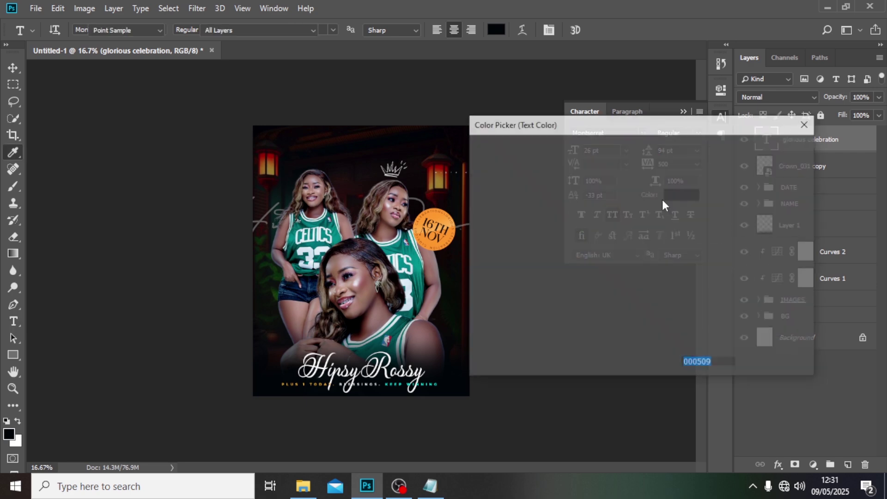
text(ffffff)
click(741, 149)
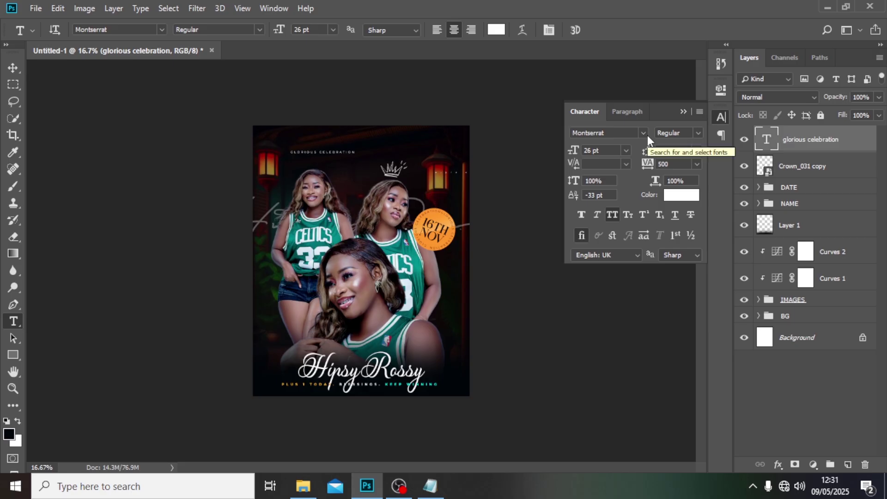
click(696, 133)
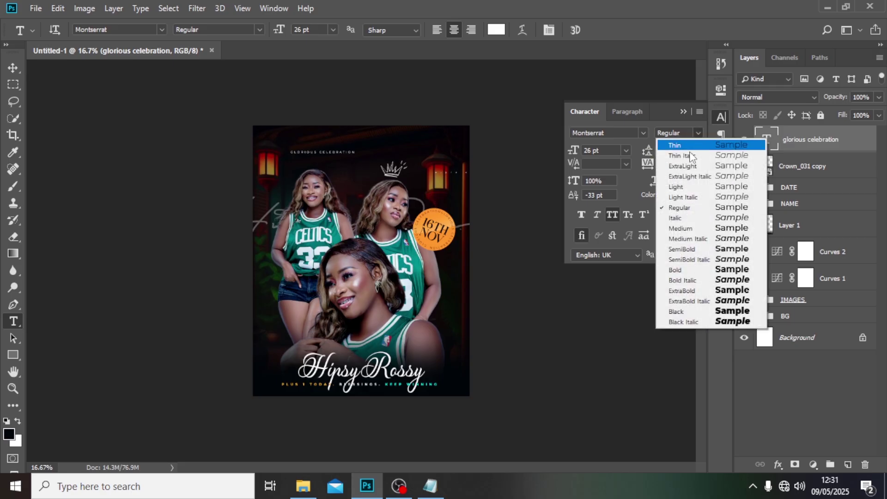
click(677, 229)
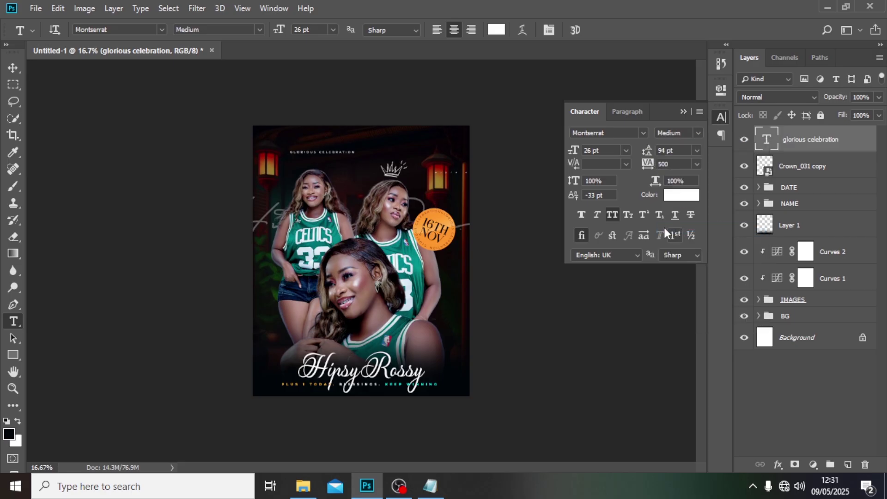
- Set the "glorious celebration" heading to 44 pt with 700 tracking
click(599, 150)
text(44)
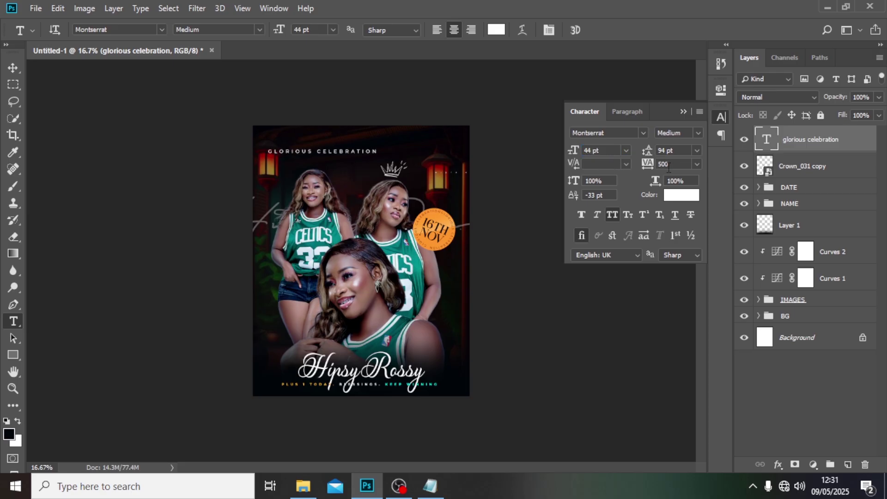
click(684, 164)
text(700)
key(Return)
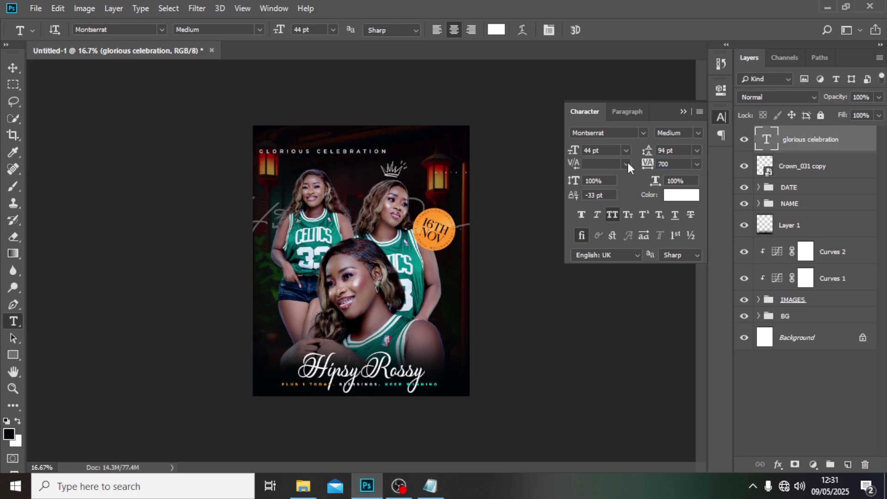
- Center the "glorious celebration" heading horizontally near the poster's top edge using the guides, leaving the guides hidden
key(ctrl+semicolon)
key(ctrl+t)
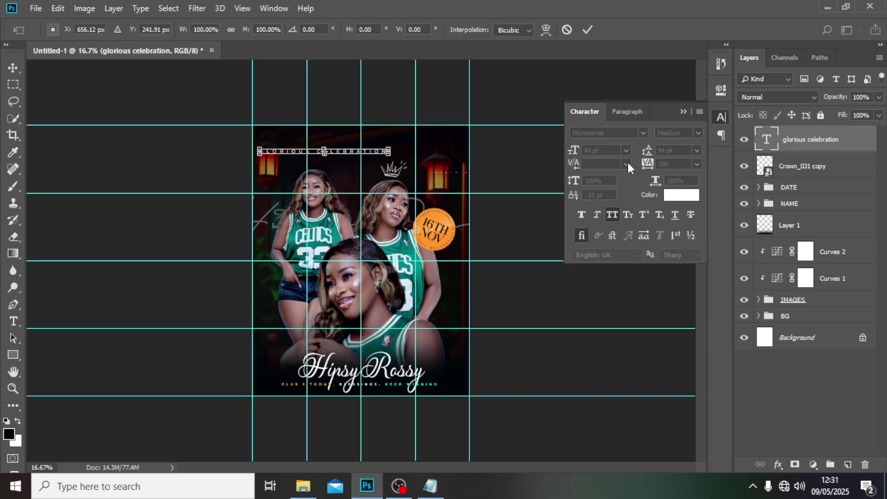
drag(350, 156, 387, 147)
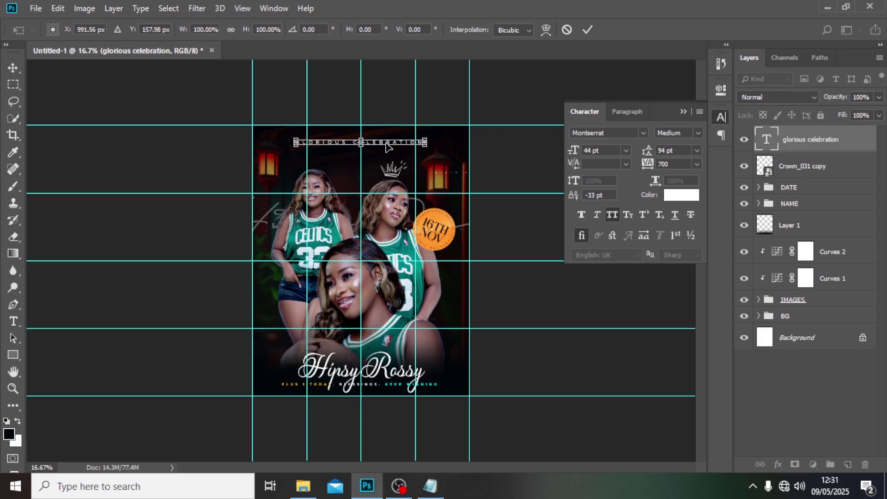
key(Return)
key(t)
key(ctrl+semicolon)
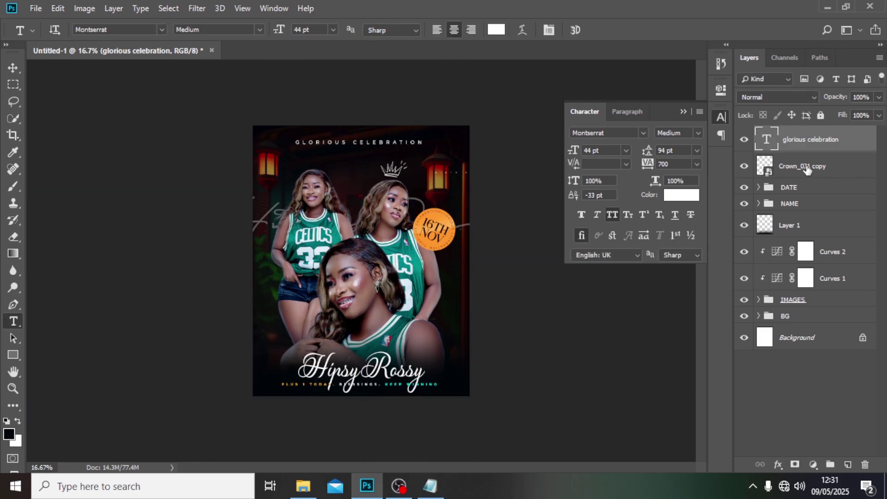
- Move the crown layer into the BG group and stamp all visible layers into a new layer above the heading
click(787, 169)
drag(785, 315, 785, 319)
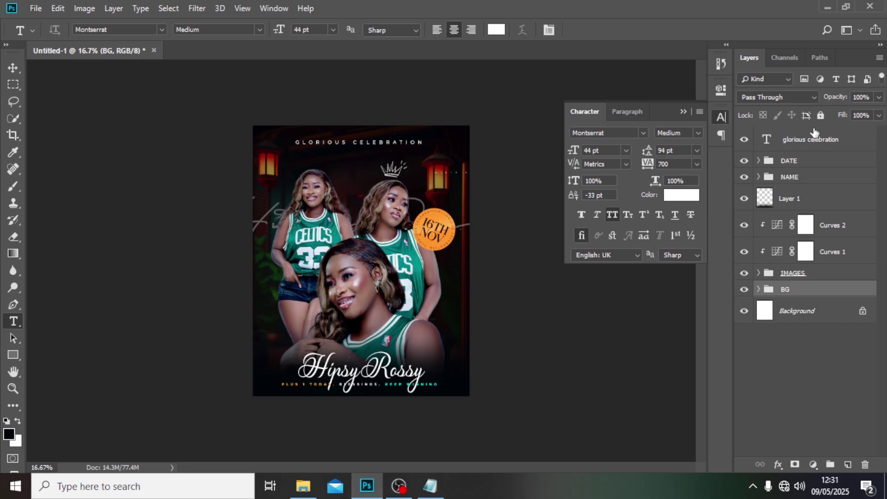
click(798, 143)
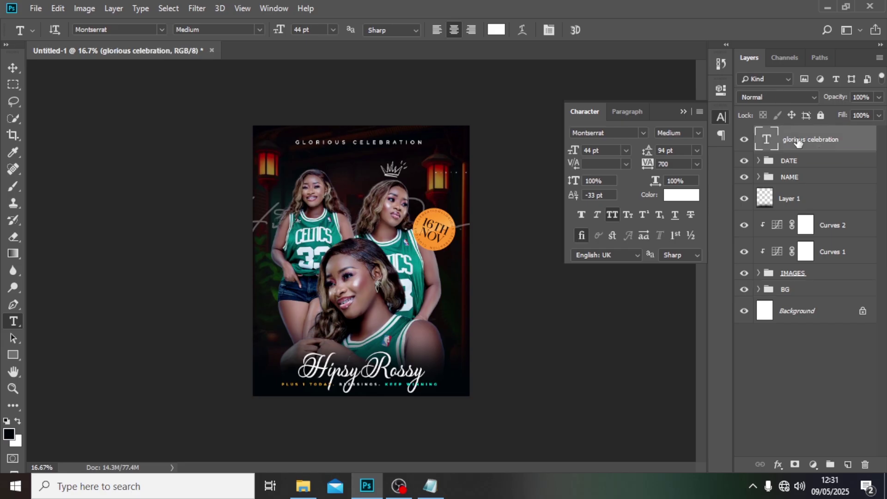
key(ctrl+shift+alt+e)
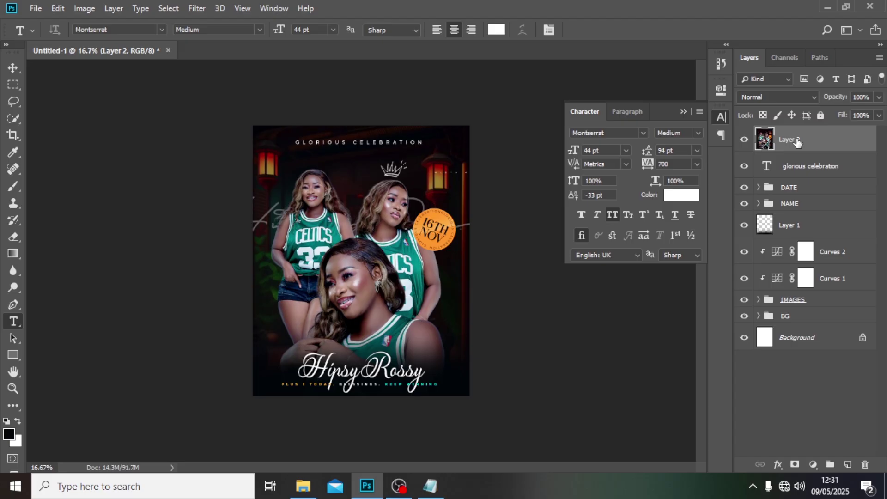
- Convert the merged top layer (Layer 2) to a smart object and open the Camera Raw Filter on it
right_click(797, 137)
click(716, 158)
click(198, 9)
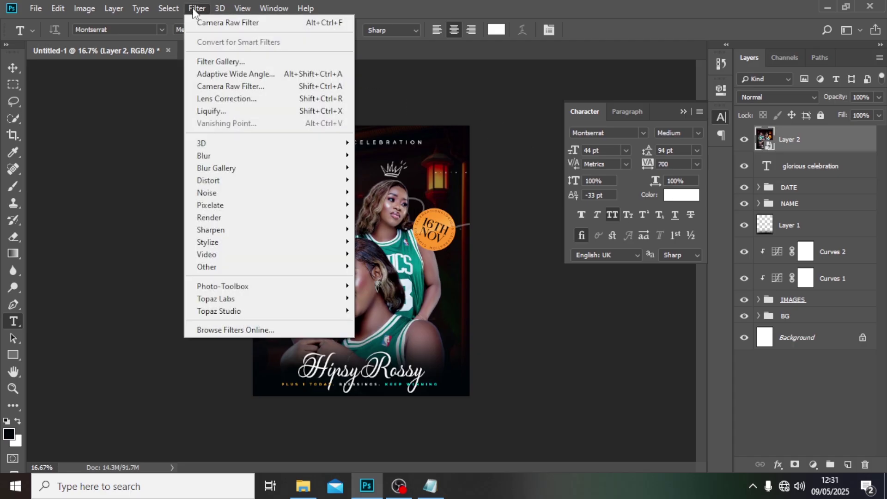
click(200, 22)
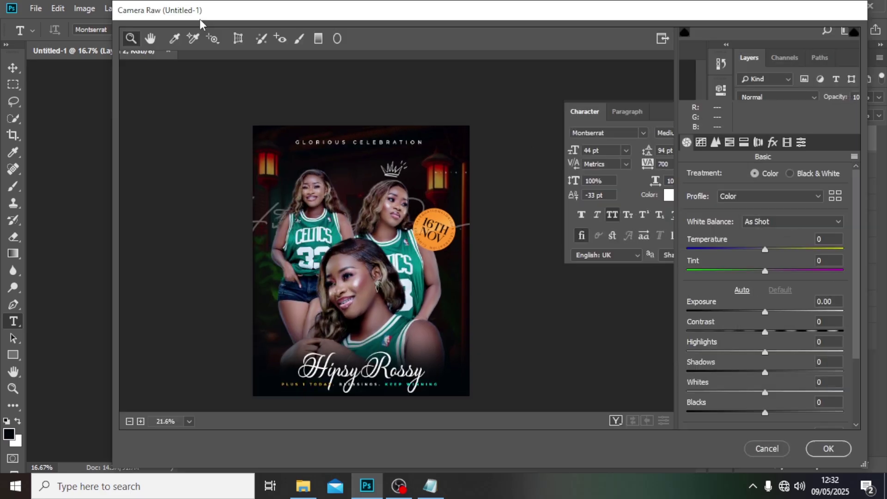
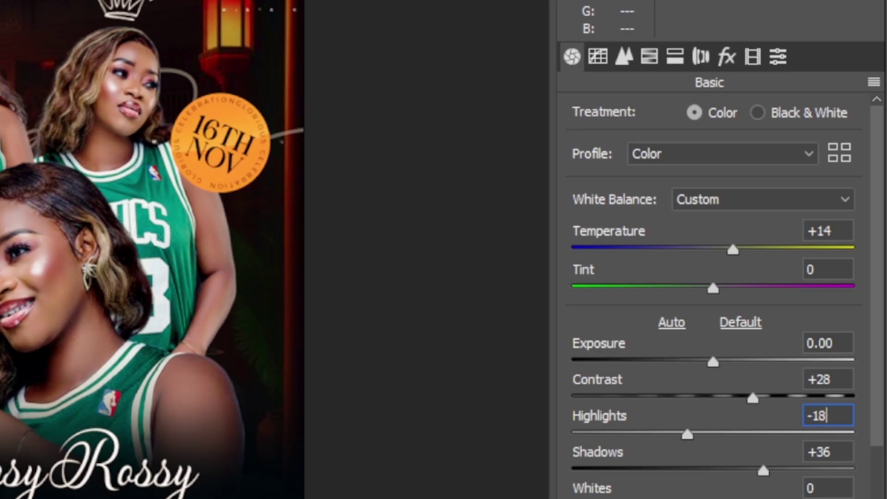
- Set the basic Camera Raw adjustments for highlights to -18, blacks to +18 and clarity to +32
key(Return)
key(Tab)
key(Tab)
key(Tab)
text(18)
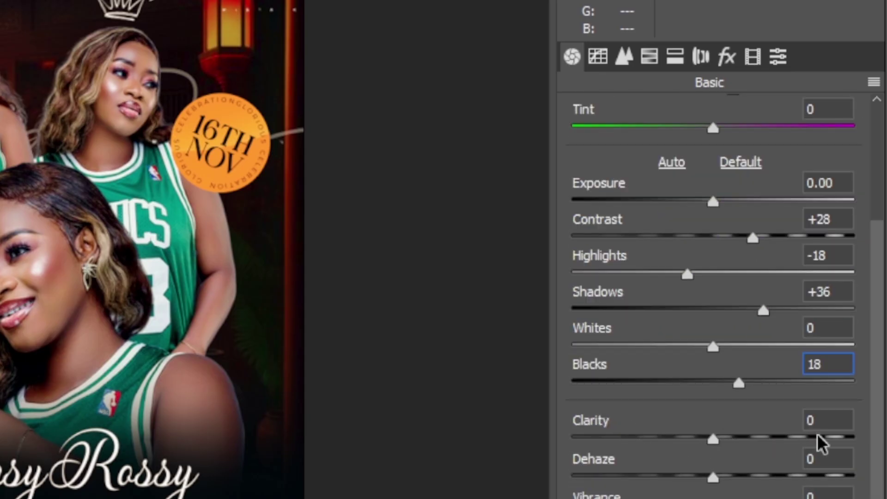
click(806, 418)
text(32)
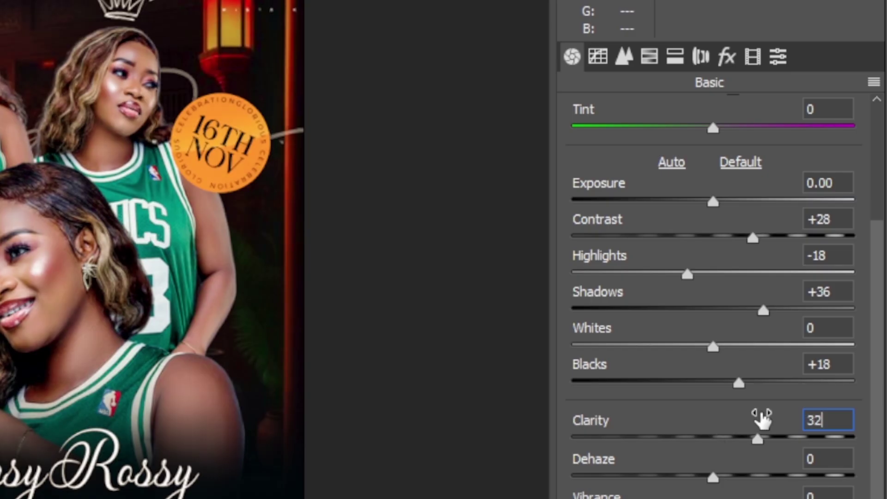
- Set the Camera Raw sharpening amount to 32
click(619, 58)
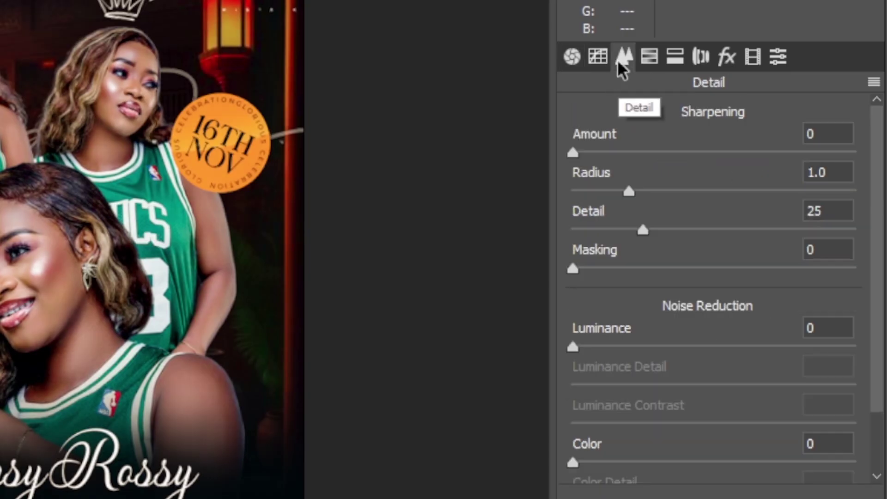
click(819, 125)
text(32)
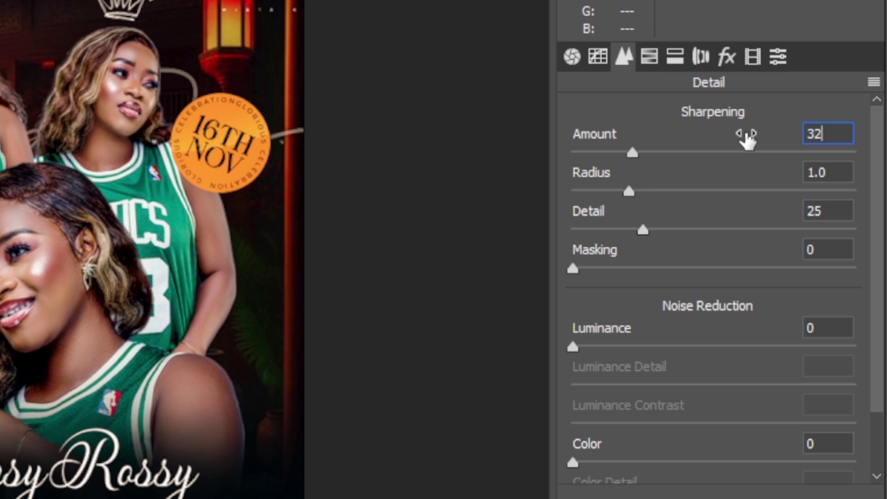
- Shift the HSL hue of the reds to +17, the purples to +17 and the magentas to +19
click(646, 64)
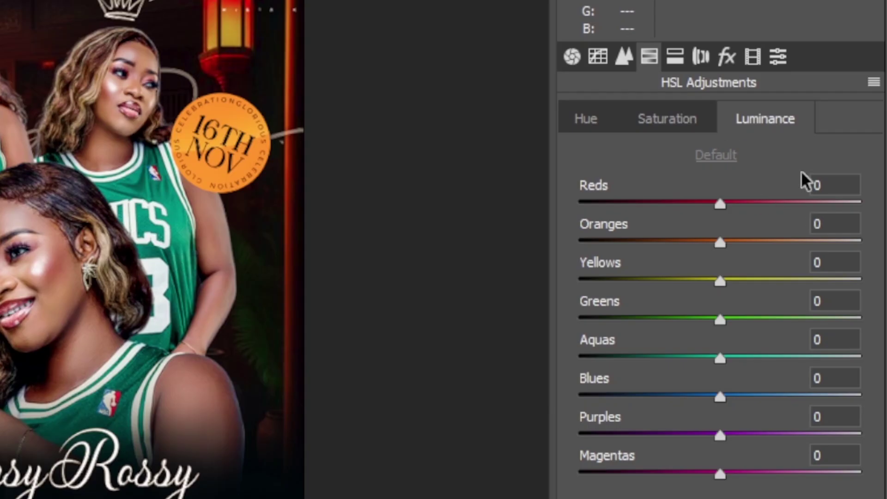
click(585, 121)
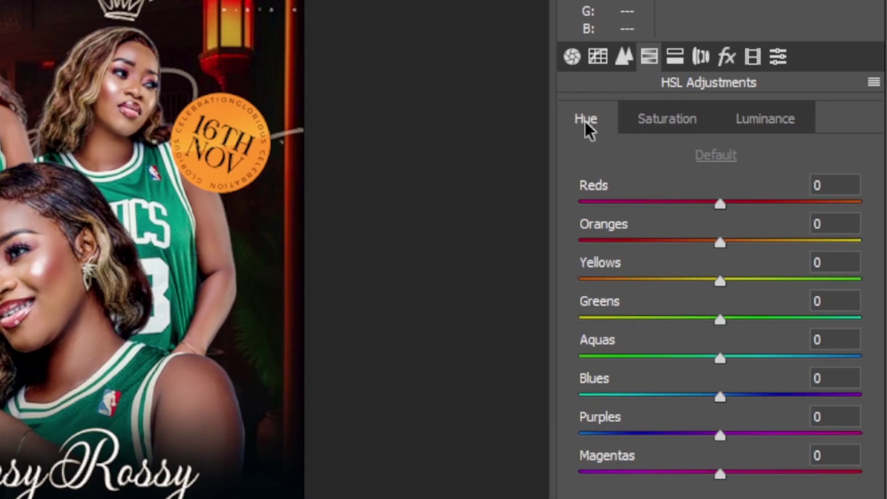
click(829, 185)
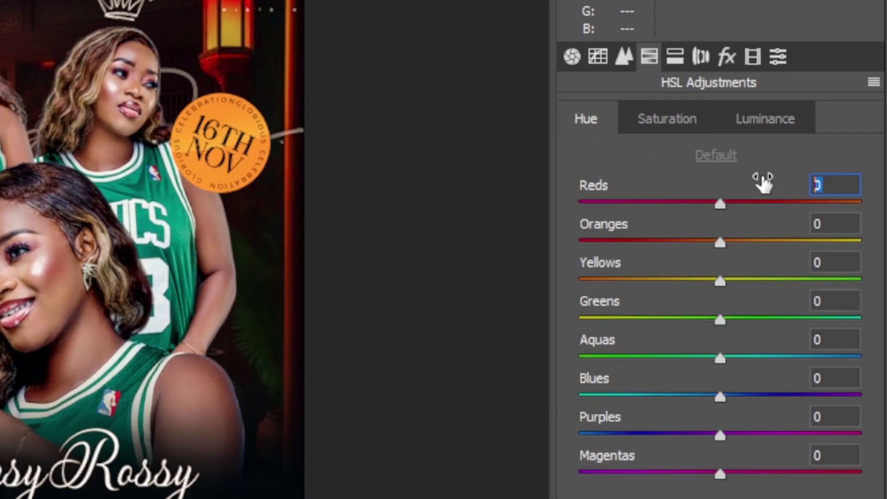
text(17)
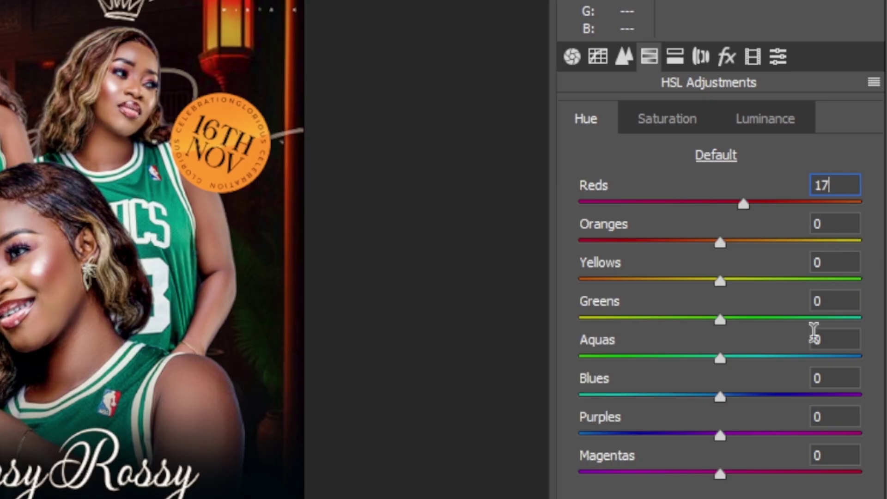
click(830, 416)
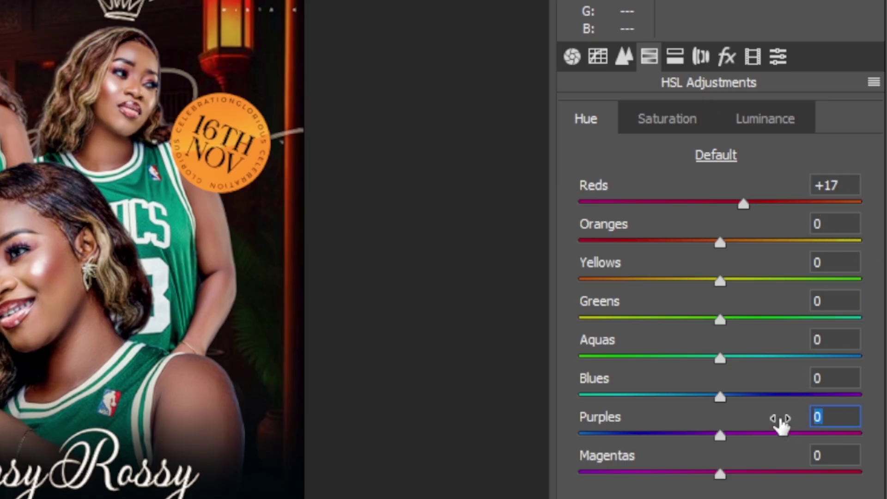
text(17)
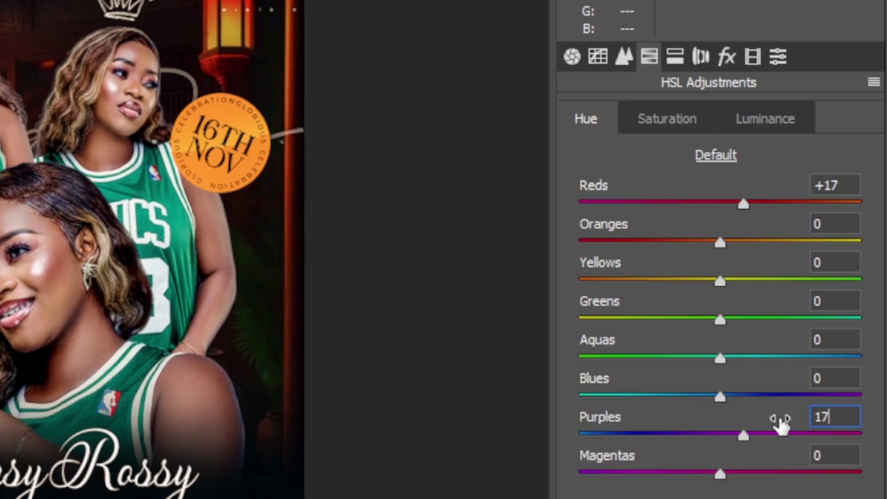
click(829, 455)
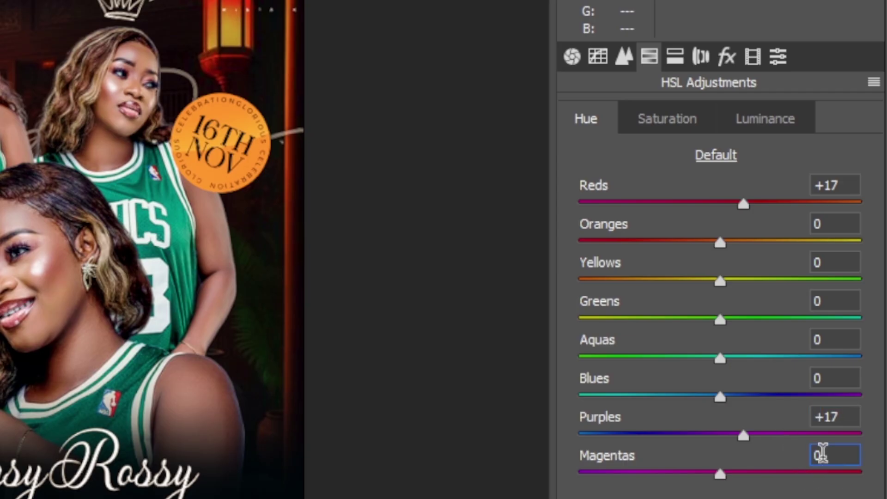
text(19)
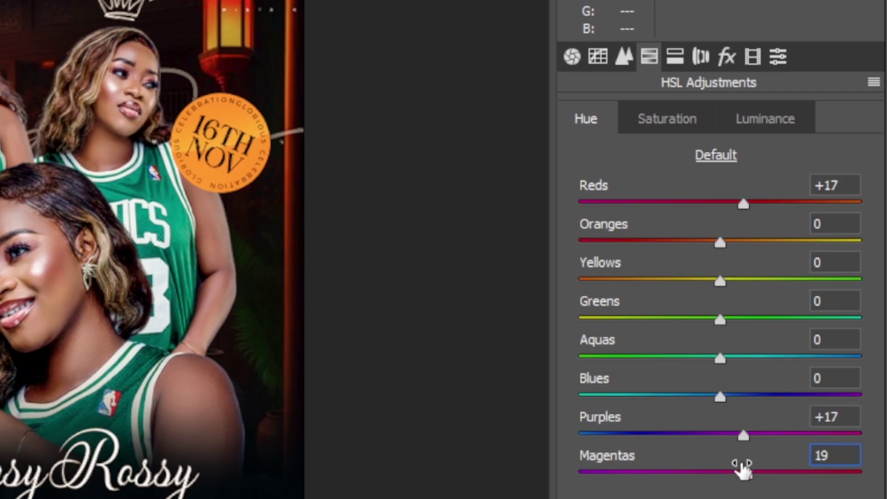
- Raise the HSL saturation of the reds to +29, oranges to +33, yellows to +35 and greens to +32
click(660, 121)
click(817, 183)
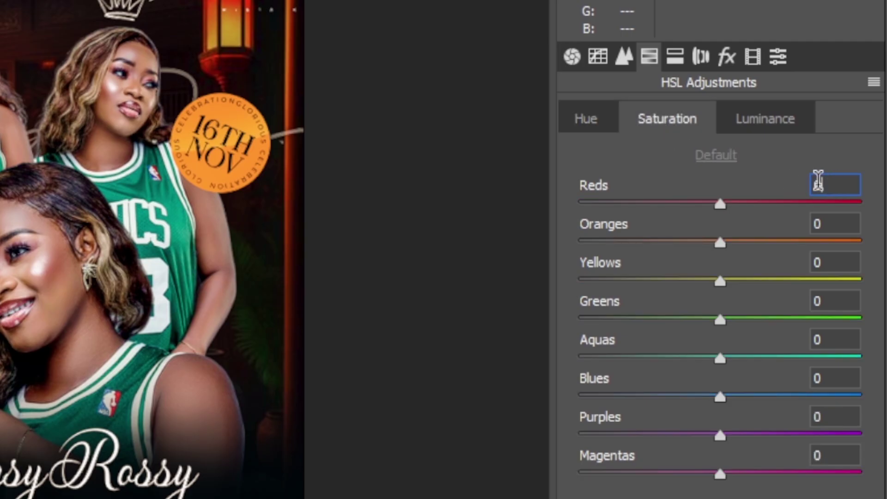
text(29)
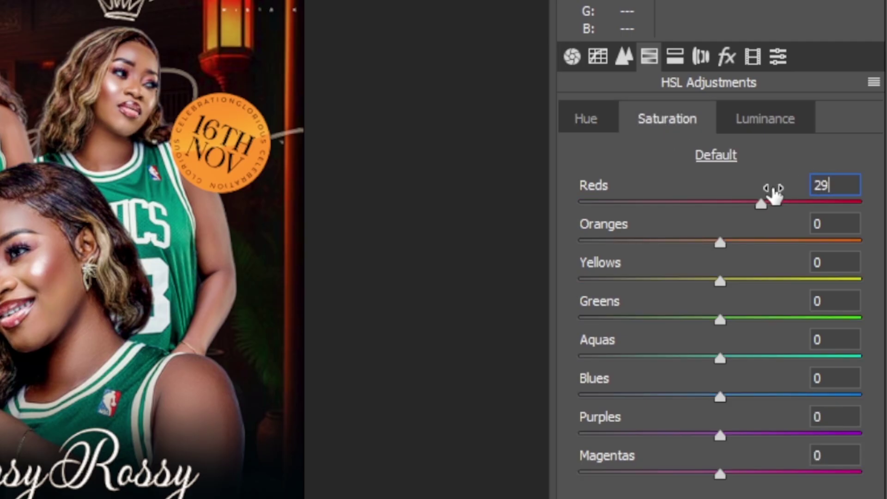
click(832, 224)
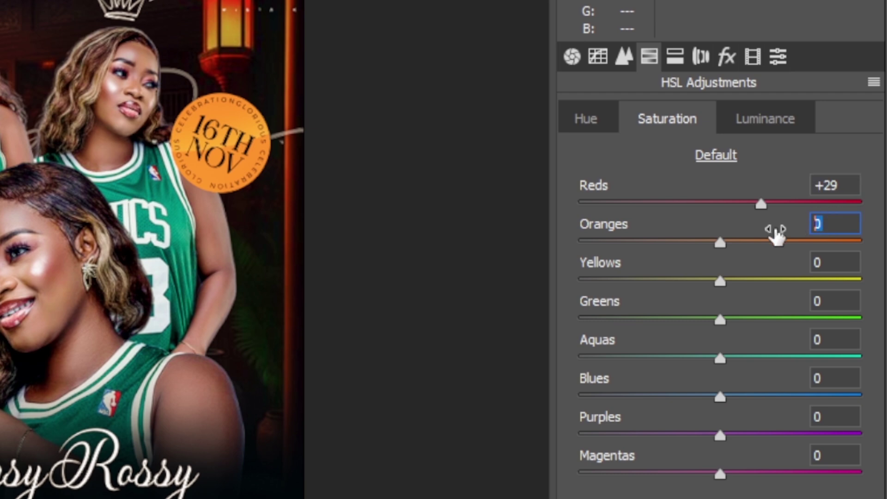
text(33)
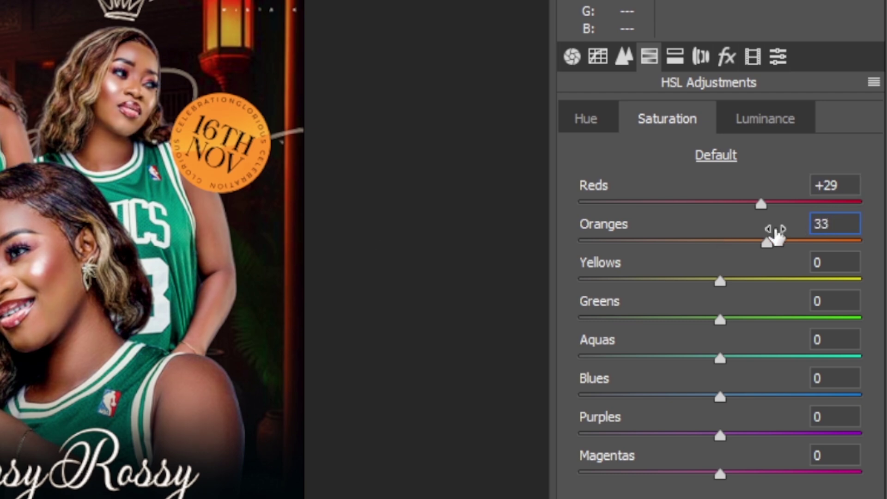
click(836, 261)
text(3)
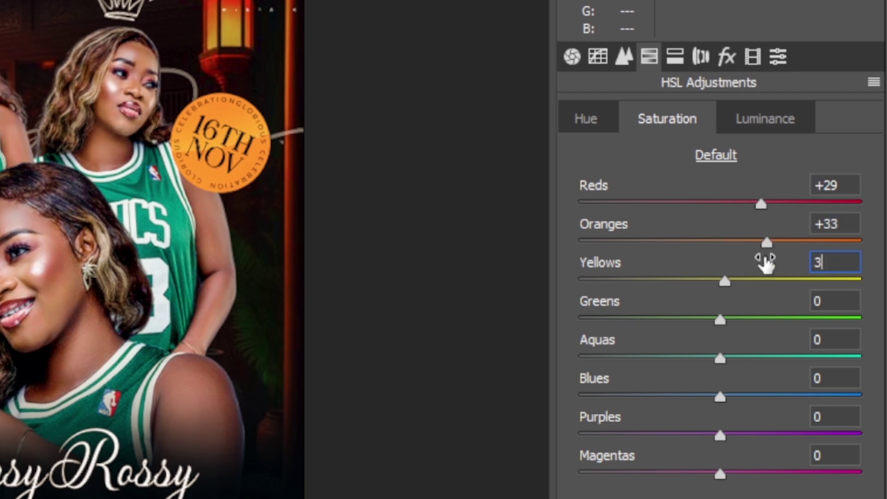
text(5)
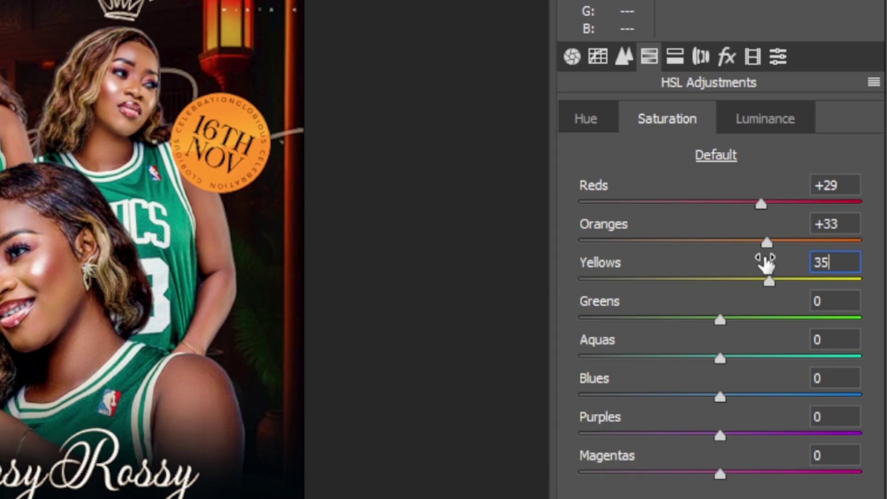
click(836, 299)
text(32)
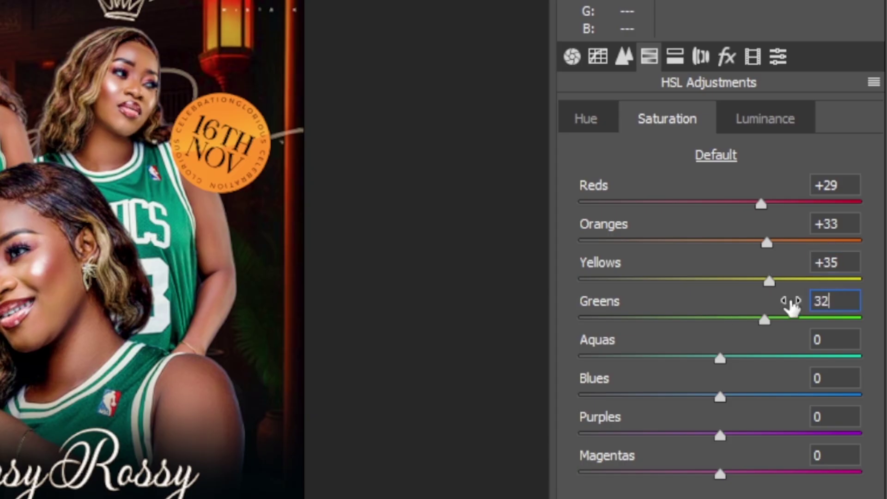
- Set the HSL saturation of the aquas and blues to +47, purples to -26 and magentas to +55
click(832, 337)
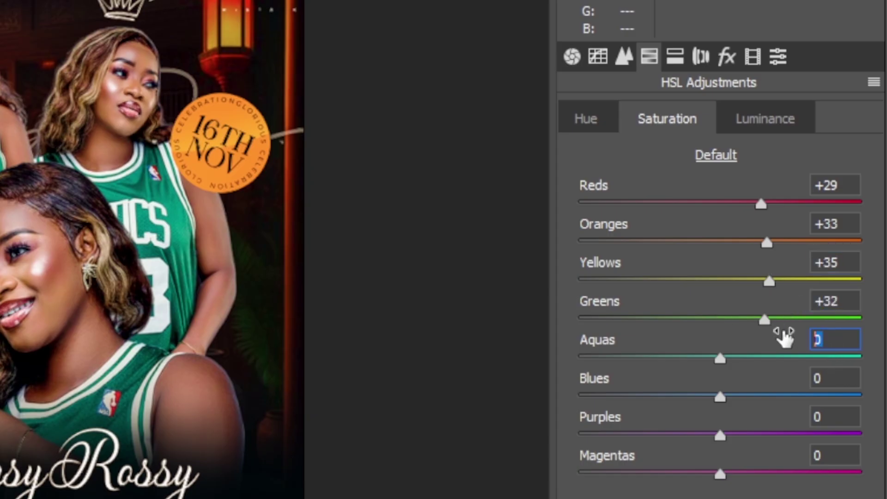
text(47)
click(833, 377)
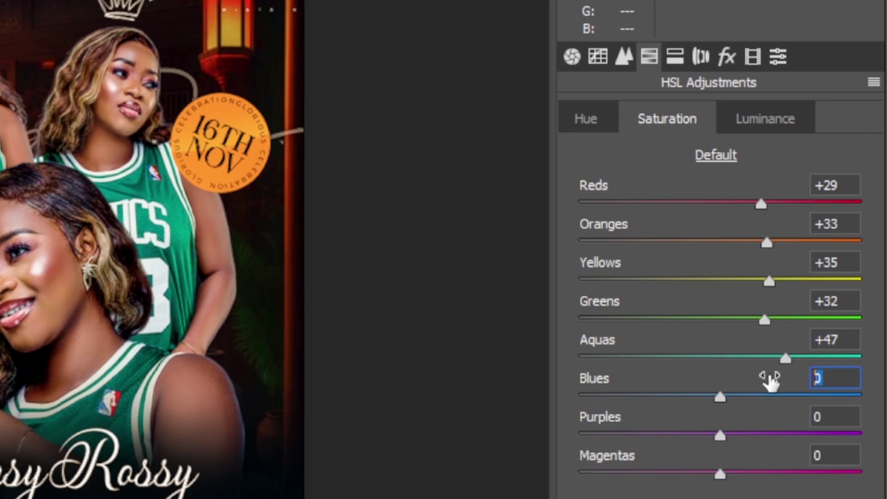
text(47)
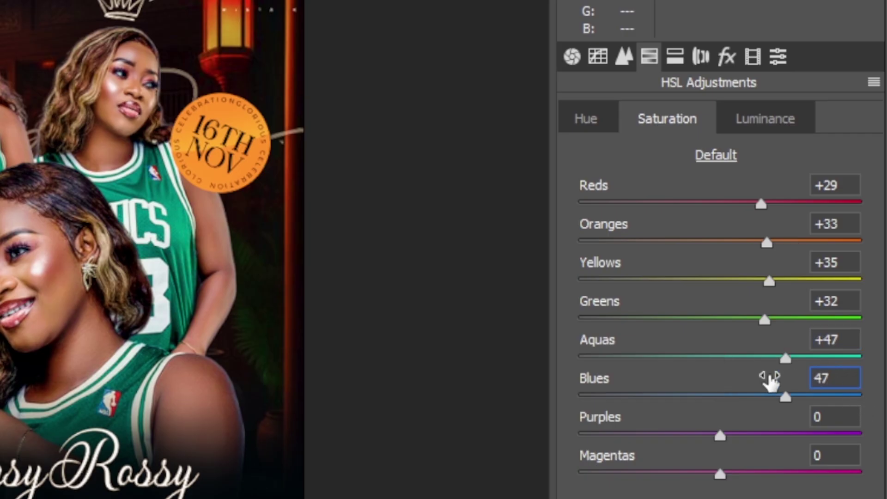
click(827, 416)
text(-)
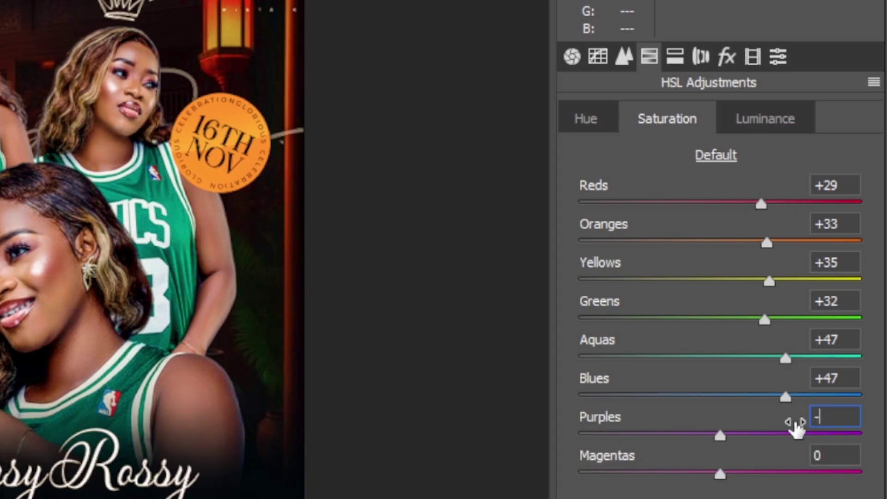
text(26)
click(821, 455)
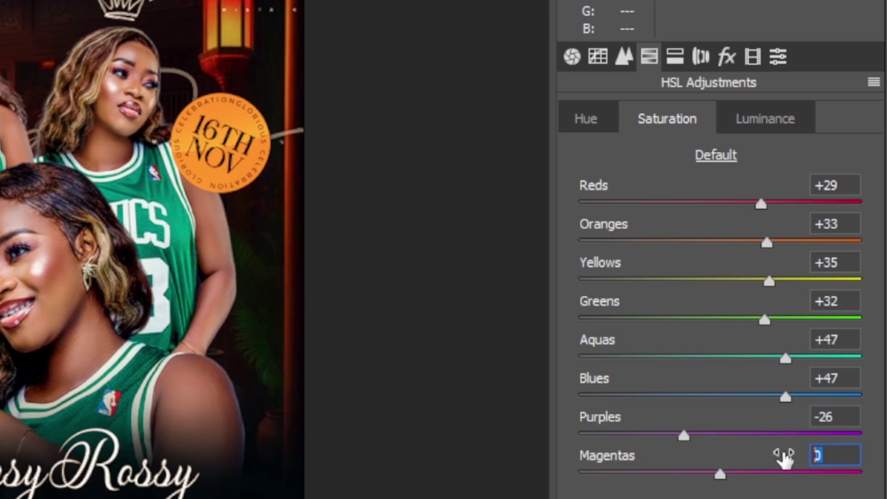
text(55)
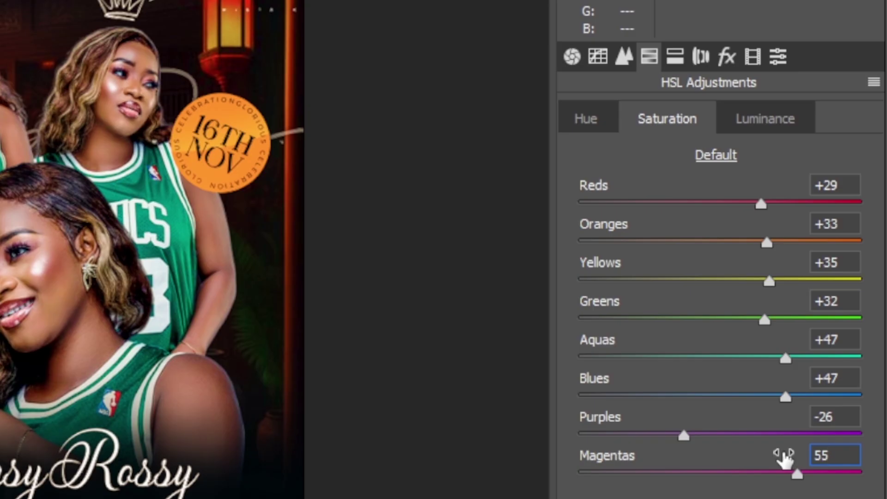
- Raise the HSL luminance of the yellows to +100 and the greens to +97
click(773, 117)
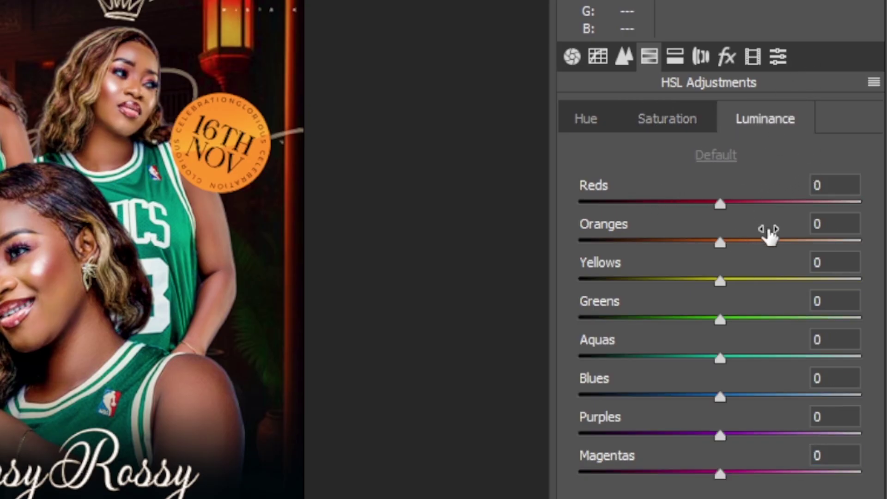
click(818, 261)
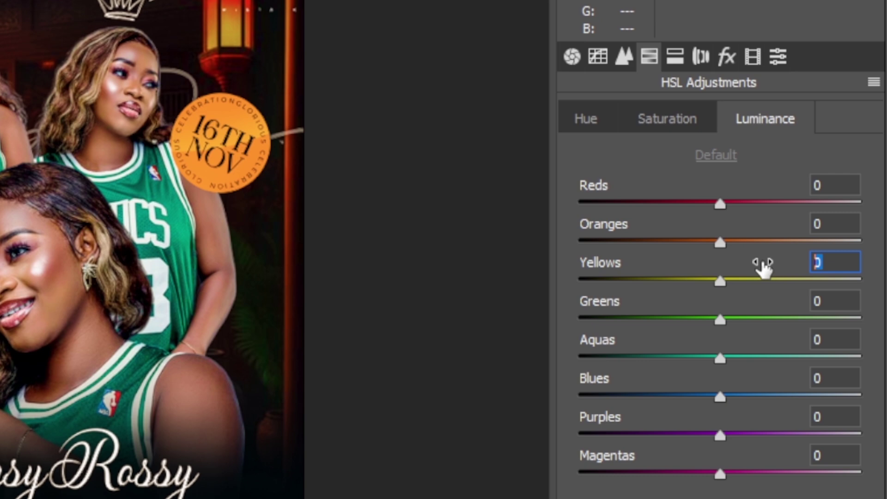
text(100)
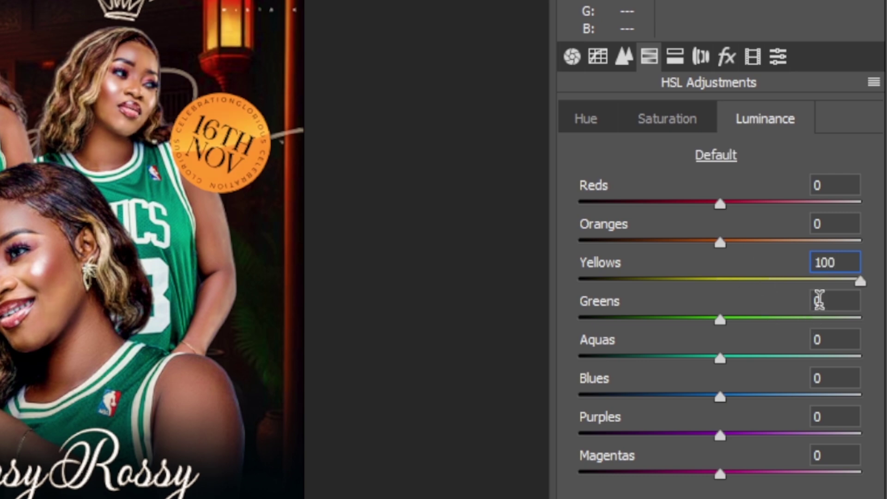
click(834, 301)
text(97)
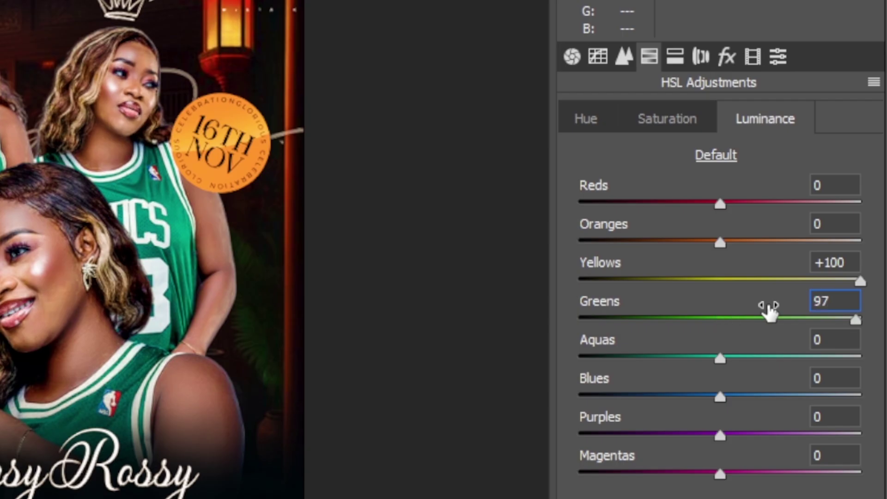
- Raise the HSL luminance of the aquas to +100 and the blues to +88
click(825, 340)
text(1)
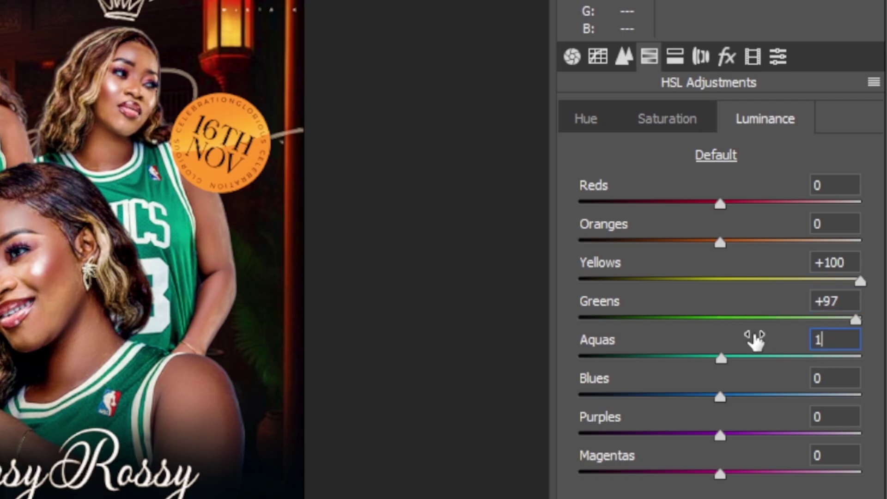
text(00)
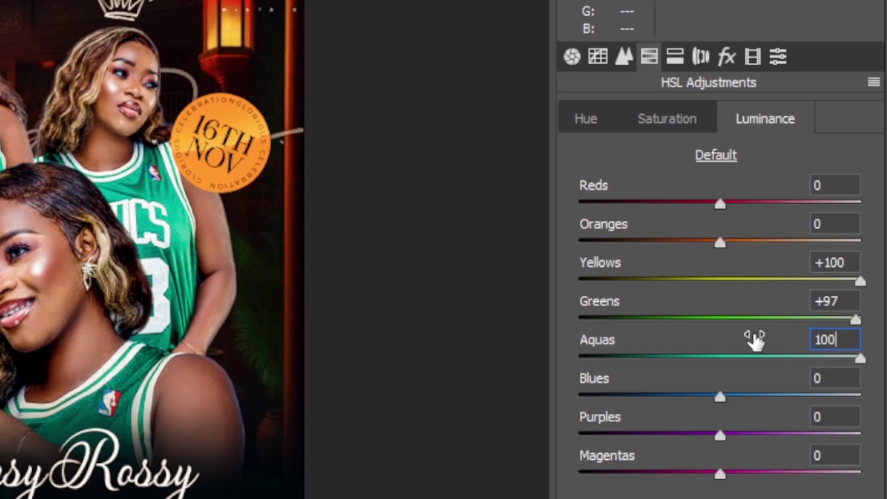
click(832, 378)
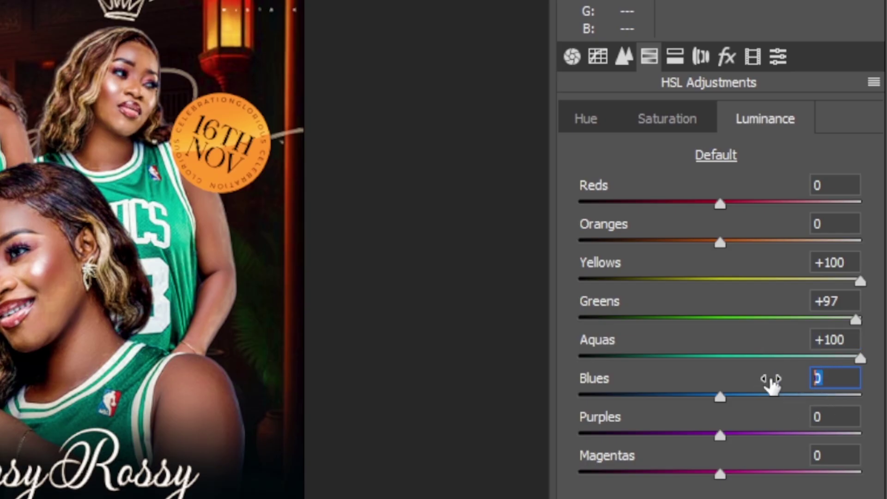
text(88)
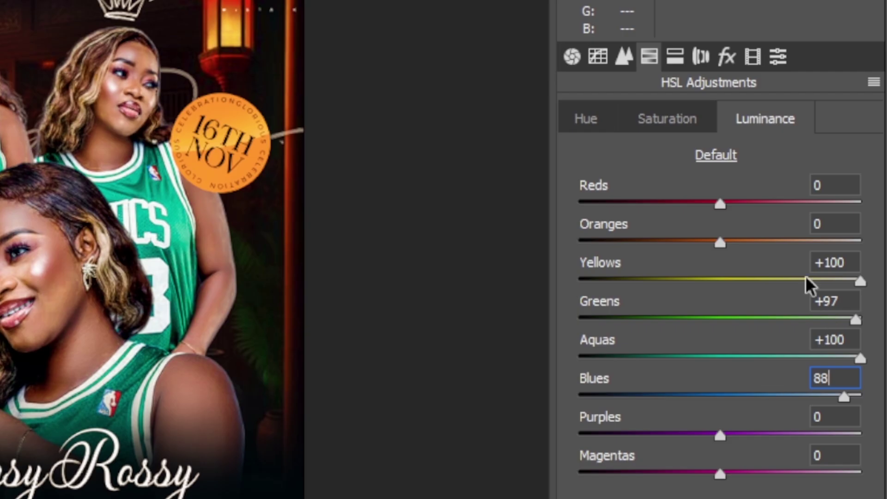
- Add grain with an amount of 18 and apply the Camera Raw filter to the merged poster layer
click(730, 56)
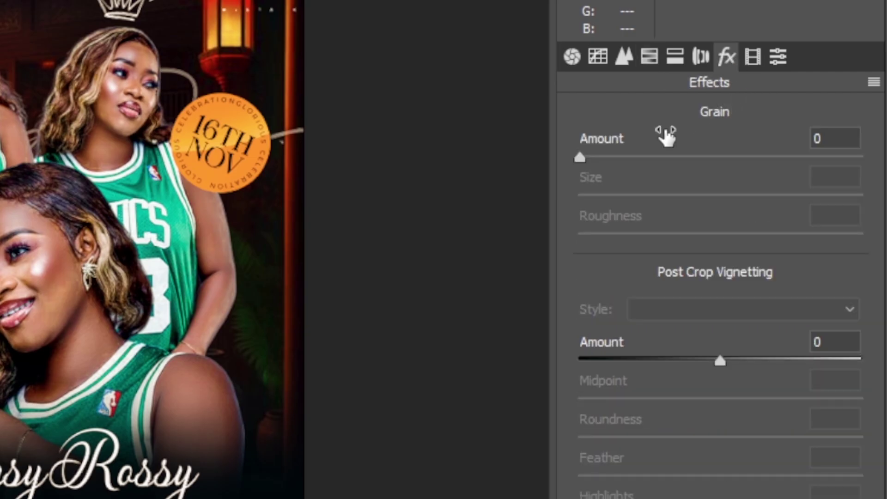
click(831, 139)
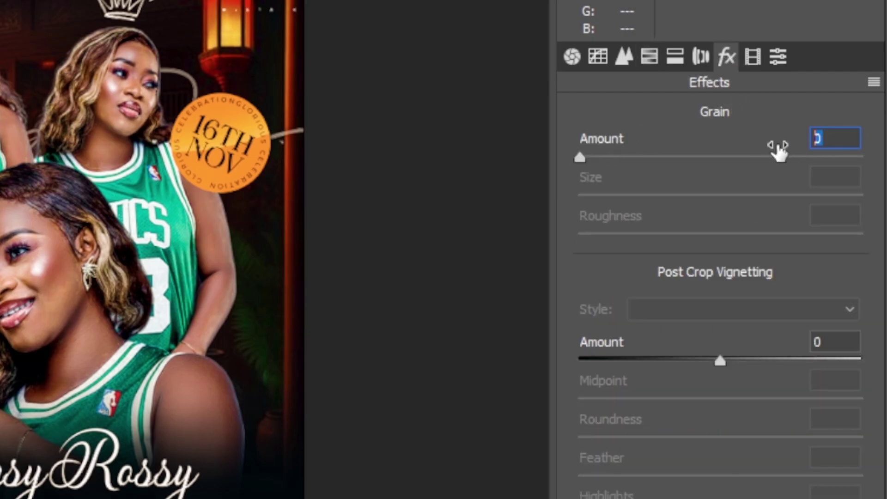
text(18)
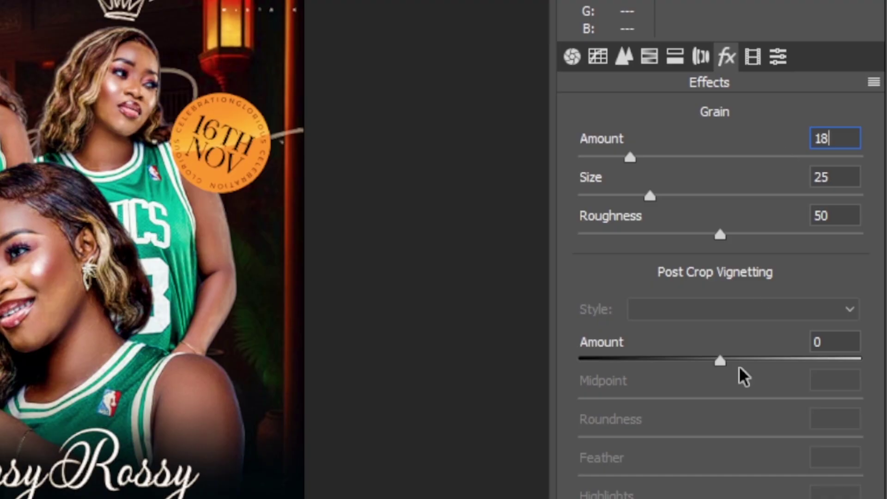
click(824, 450)
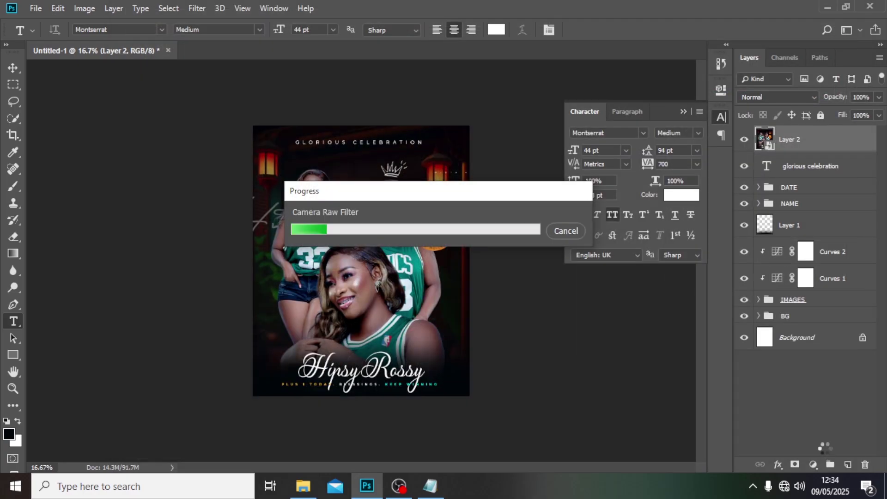
- Collapse the character settings and the smart filter list of the merged poster layer
click(686, 113)
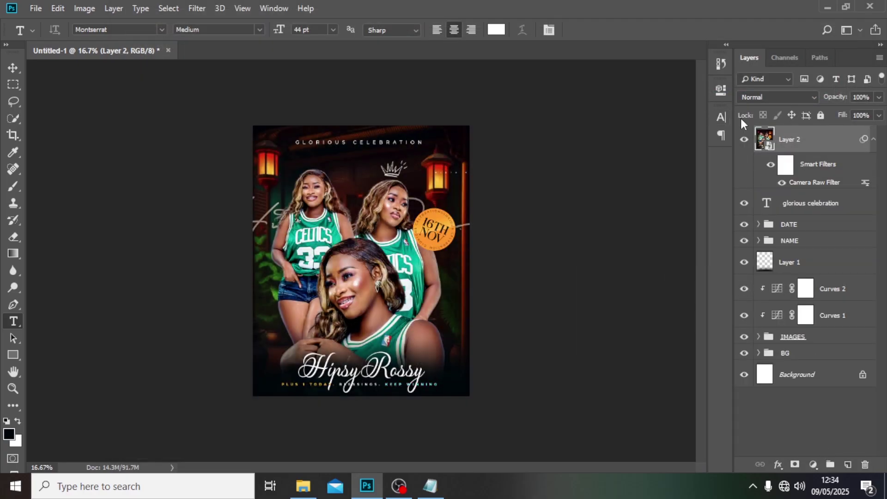
click(873, 141)
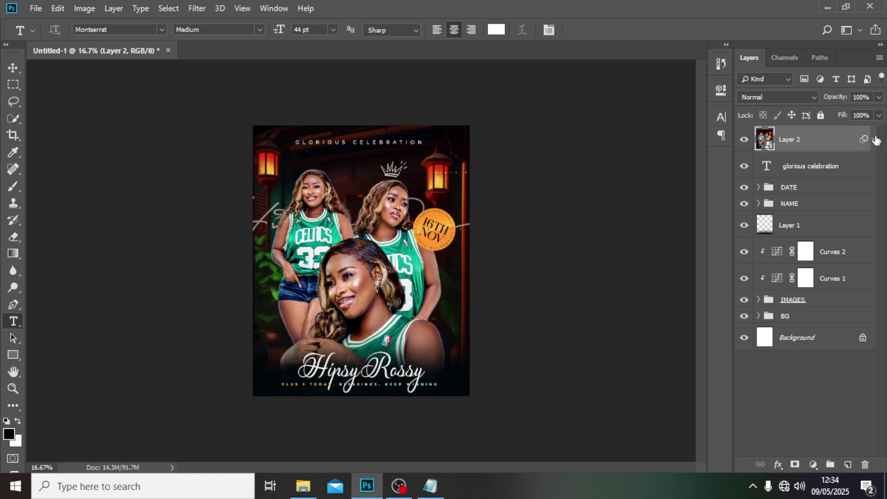